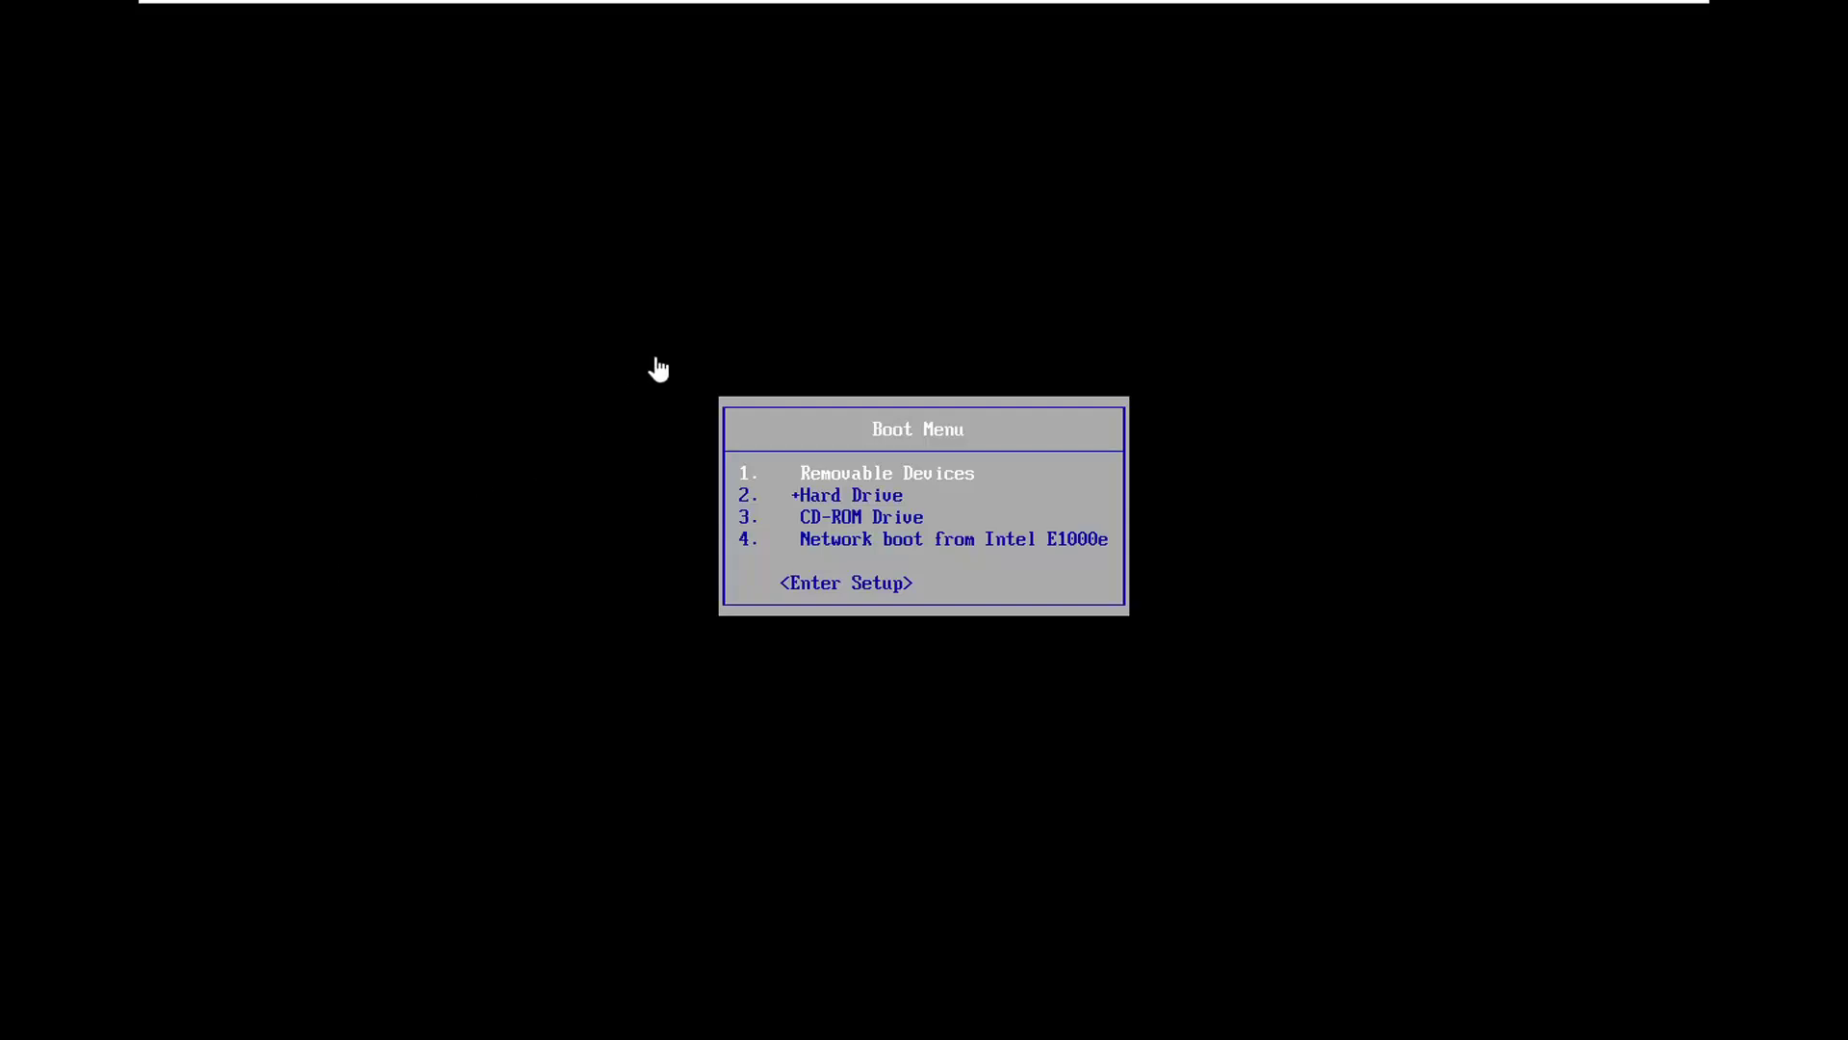
Boot the computer from the CD-ROM drive to start the Windows installation media.
{"action": "key", "text": "Down"}
{"action": "key", "text": "Down"}
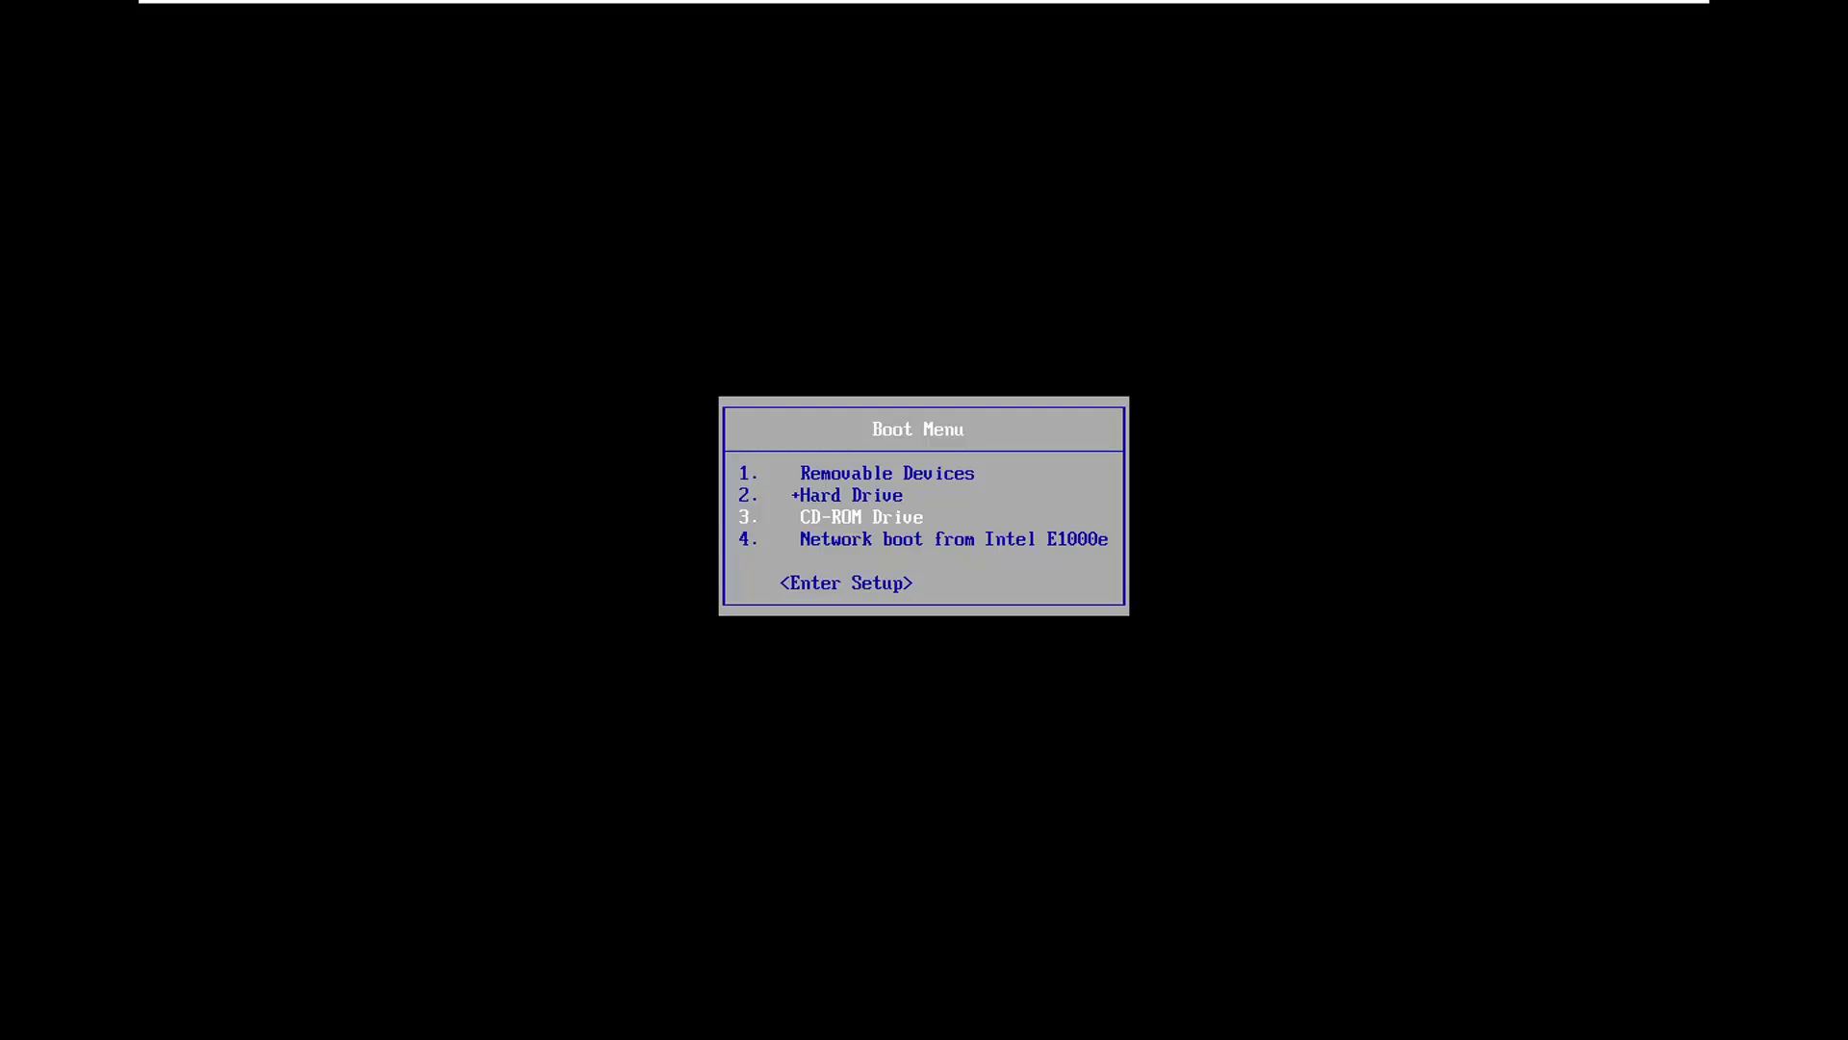
{"action": "key", "text": "Return"}
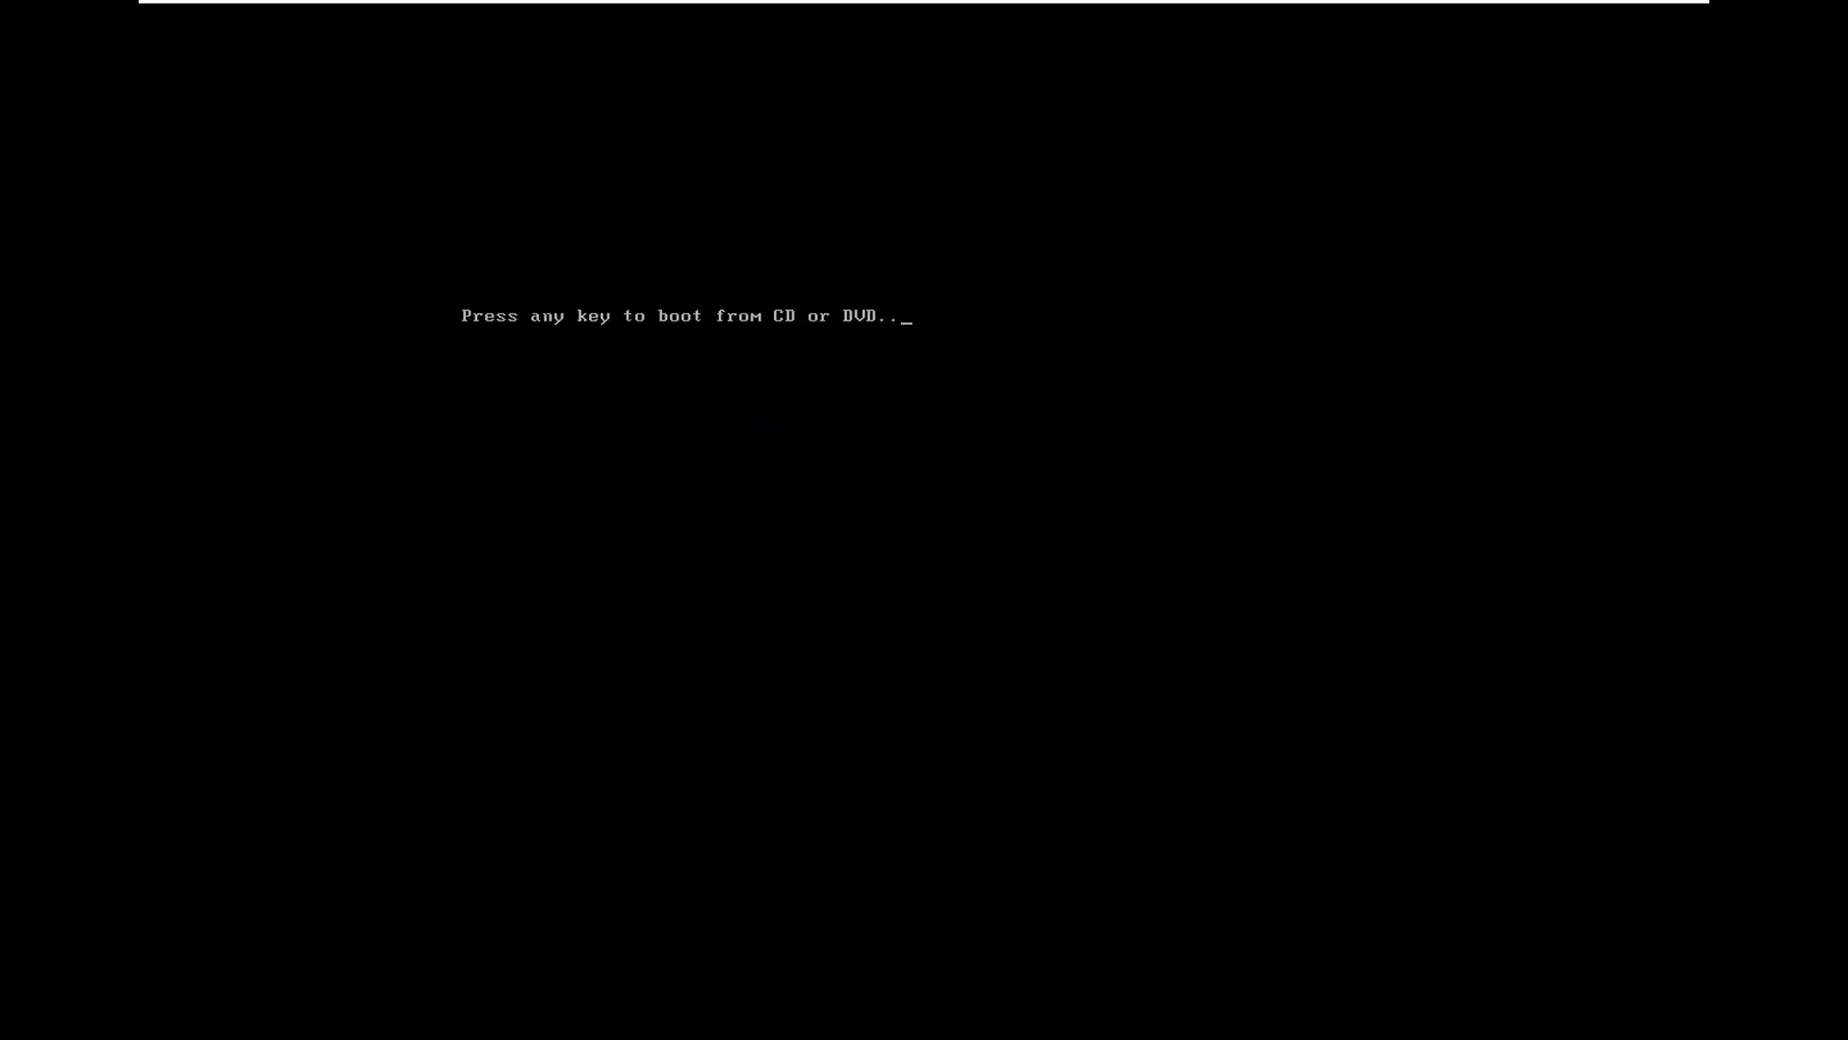
{"action": "key", "text": "Return"}
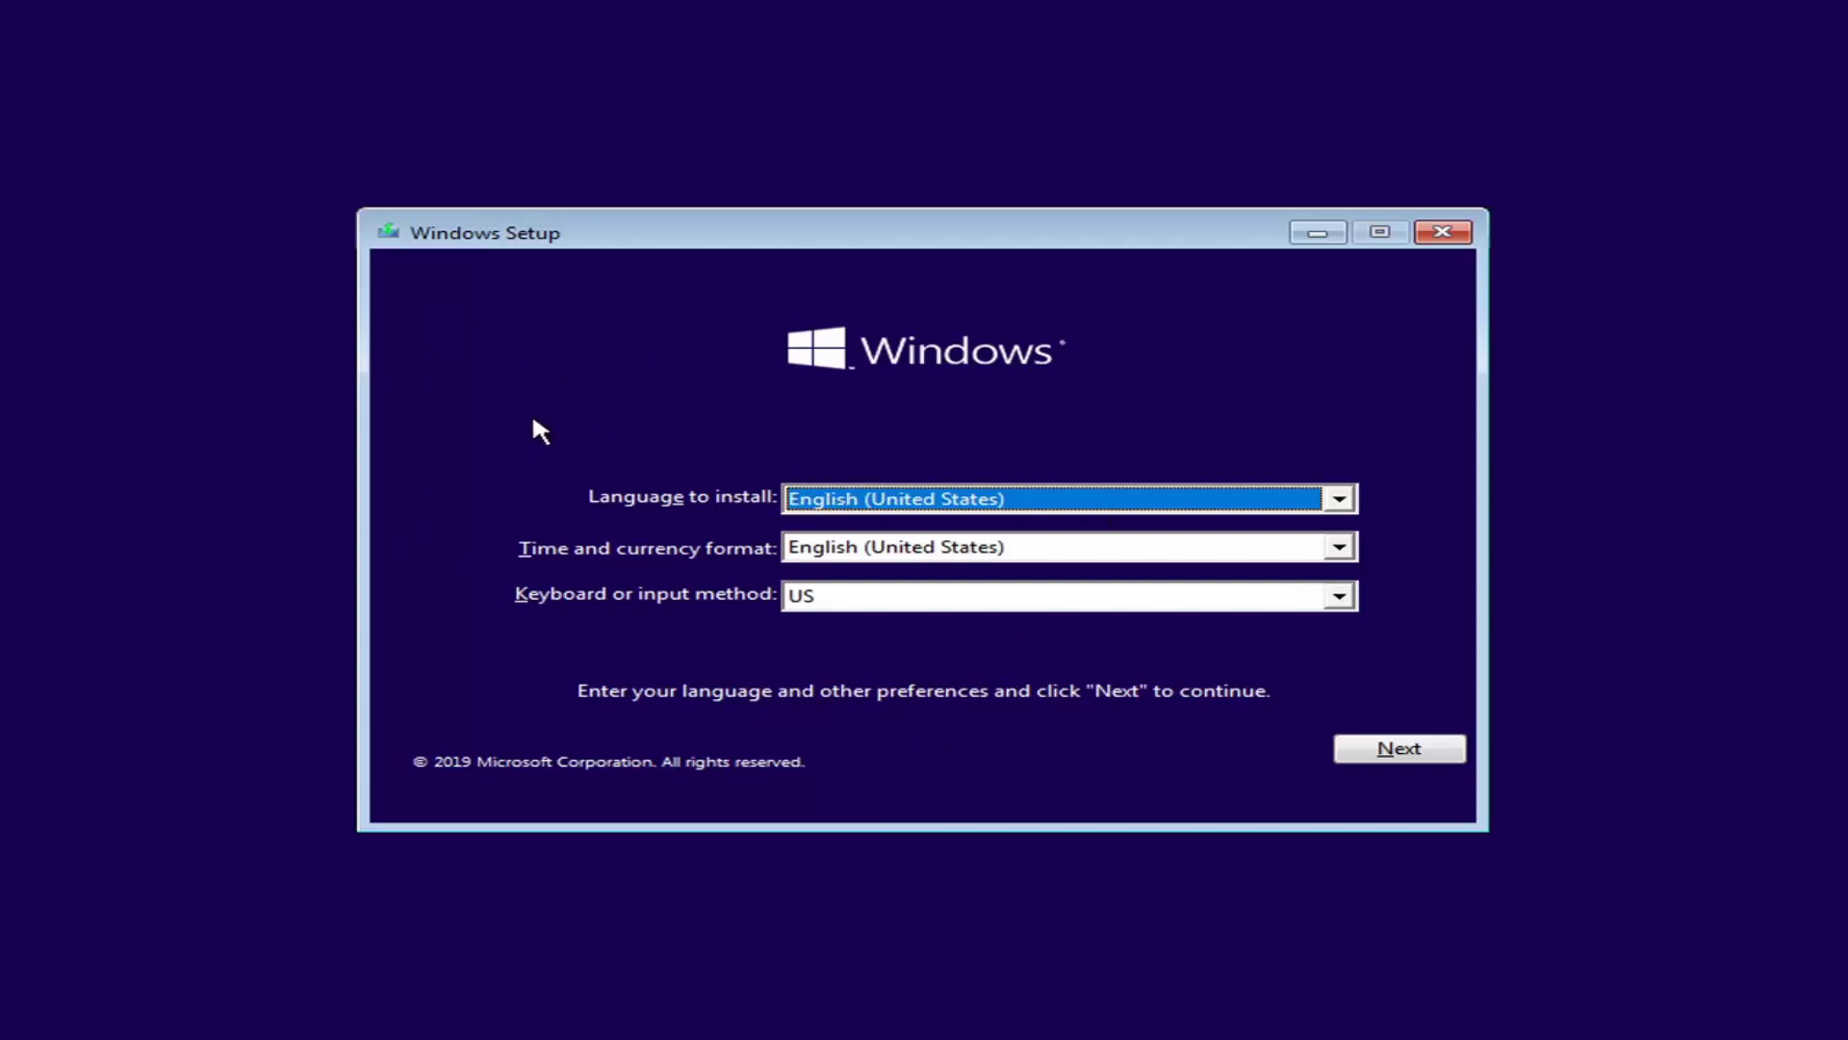
Accept the default setup language settings, enter the repair environment, and open System Restore for Windows 10.
{"action": "left_click", "coordinate": [1387, 759]}
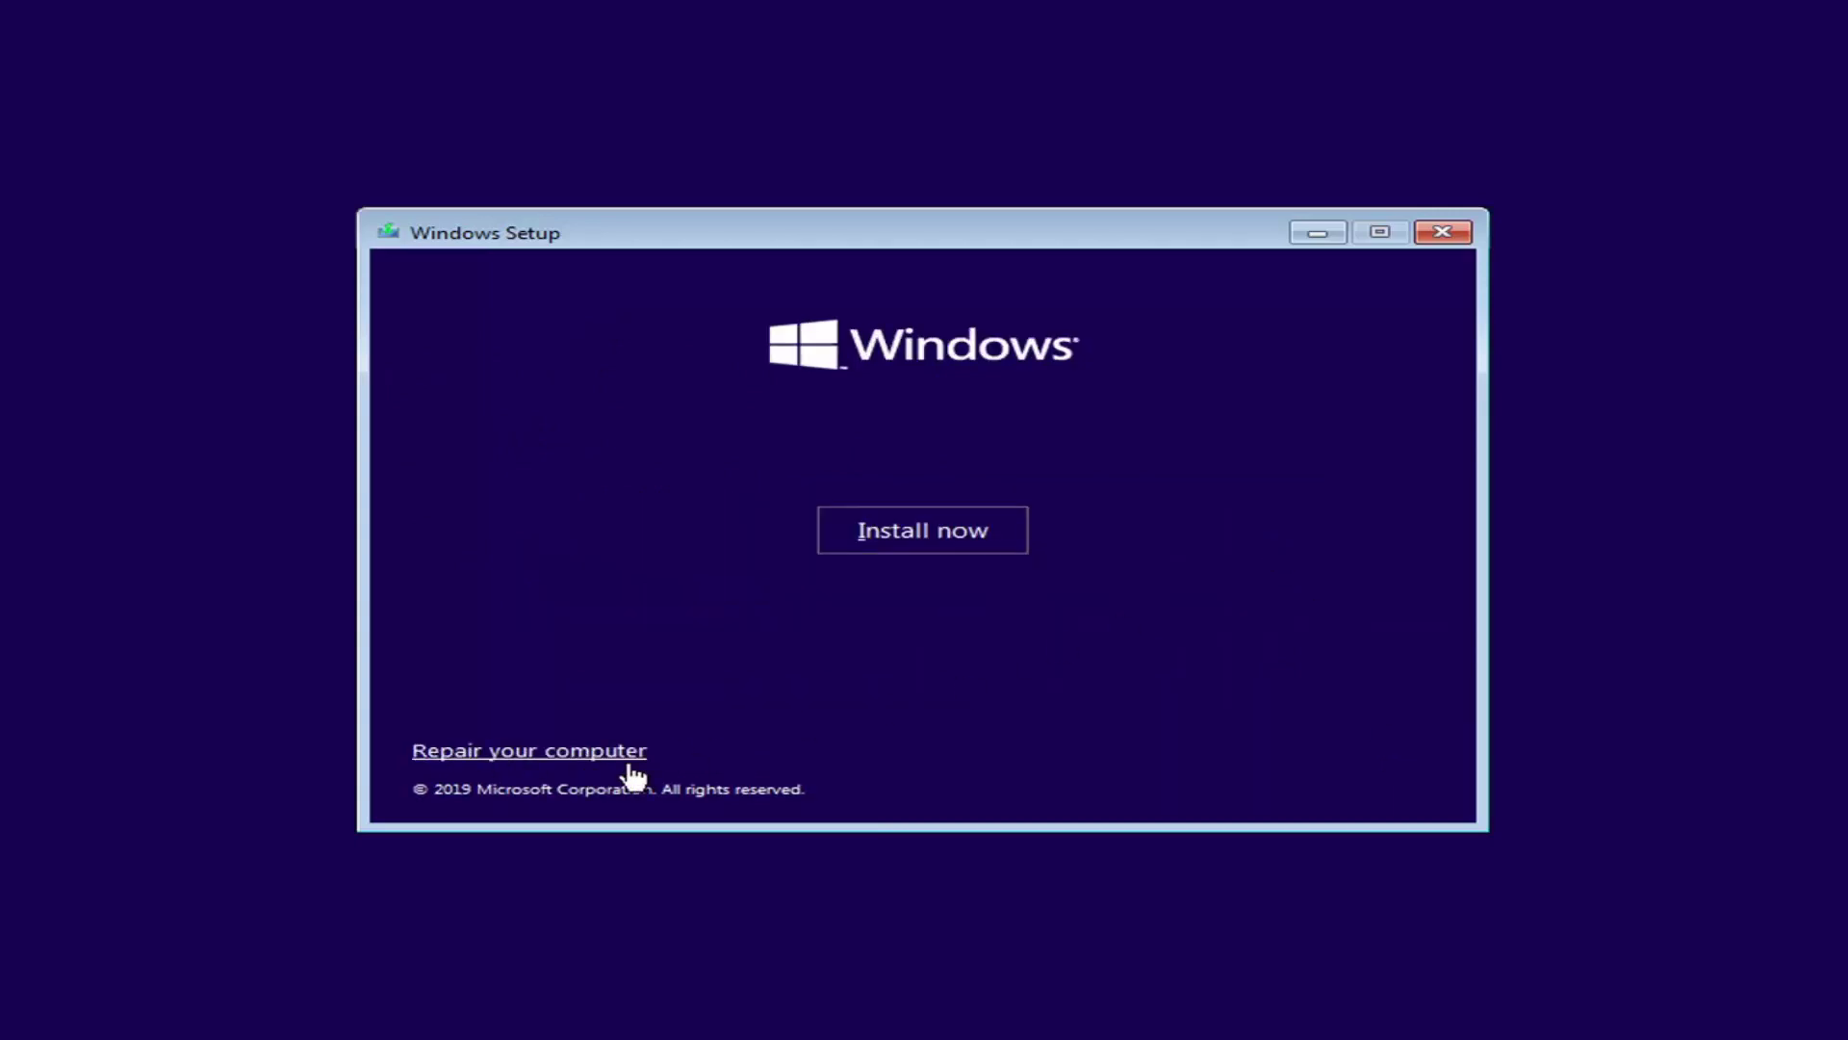
{"action": "left_click", "coordinate": [509, 752]}
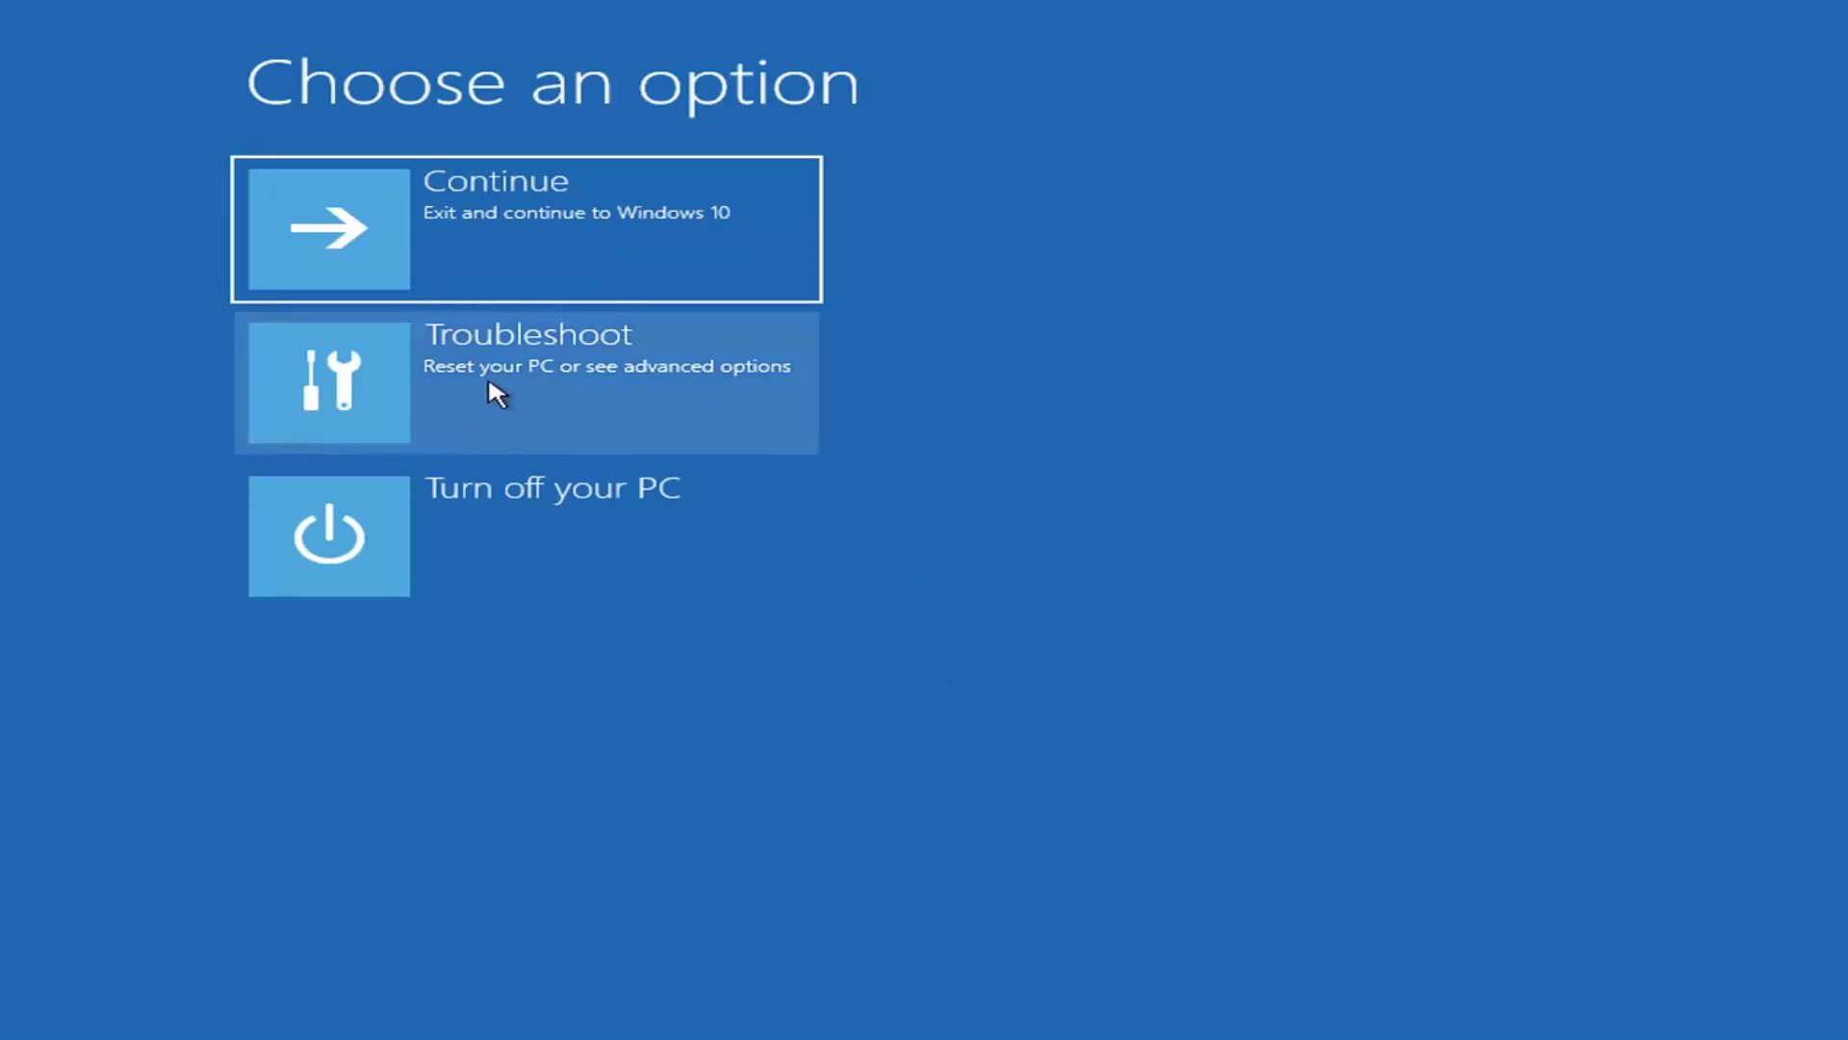
{"action": "left_click", "coordinate": [555, 399]}
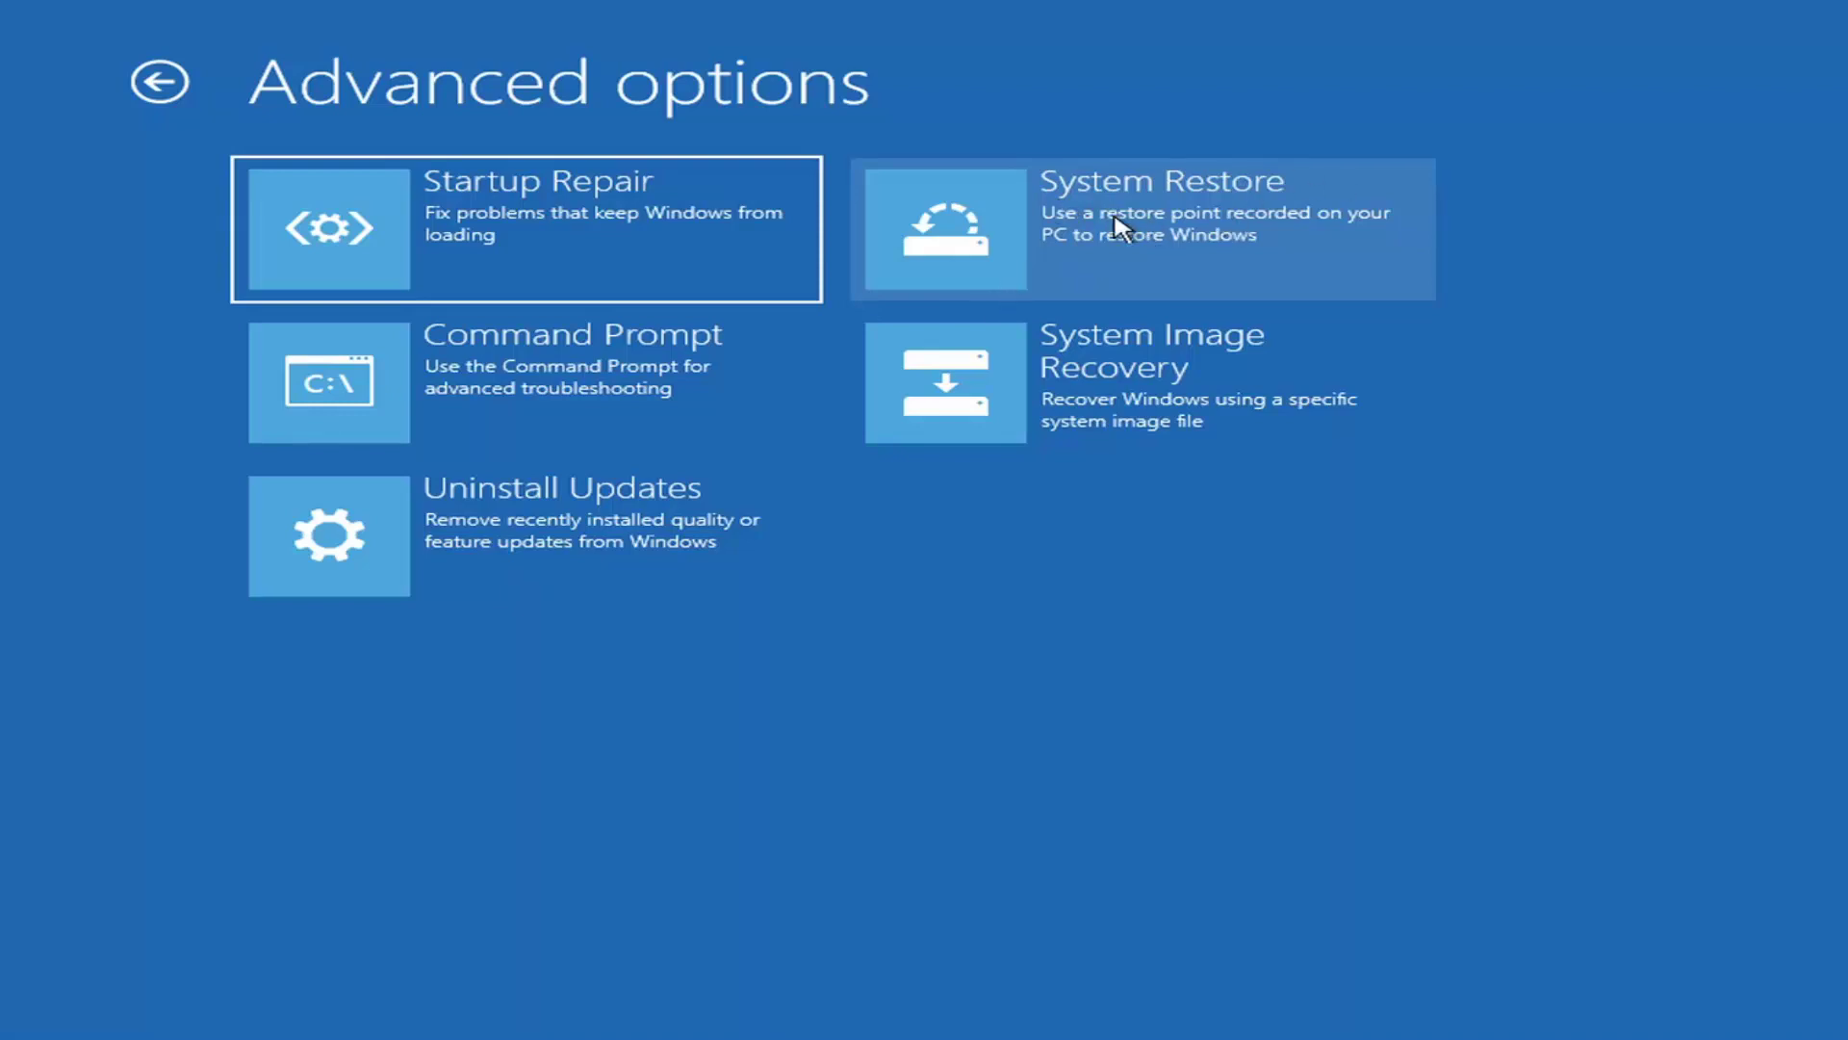
{"action": "left_click", "coordinate": [1078, 212]}
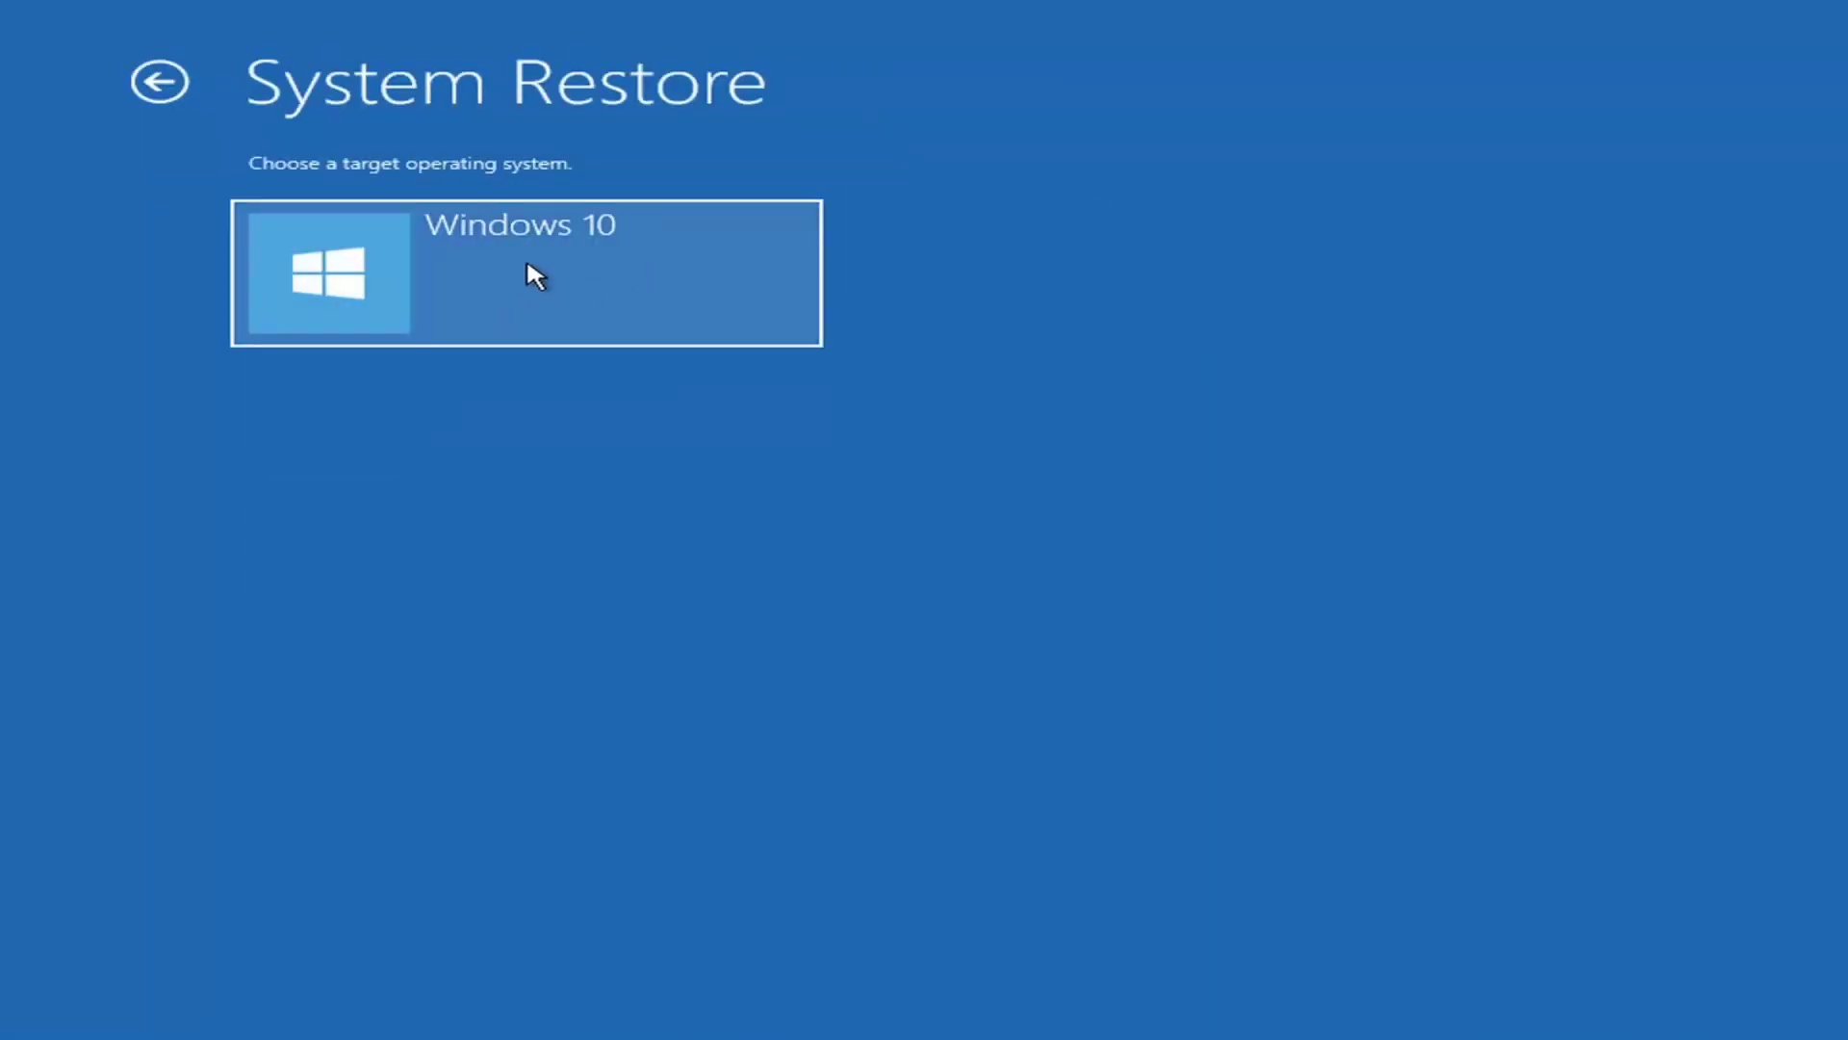
{"action": "left_click", "coordinate": [426, 269]}
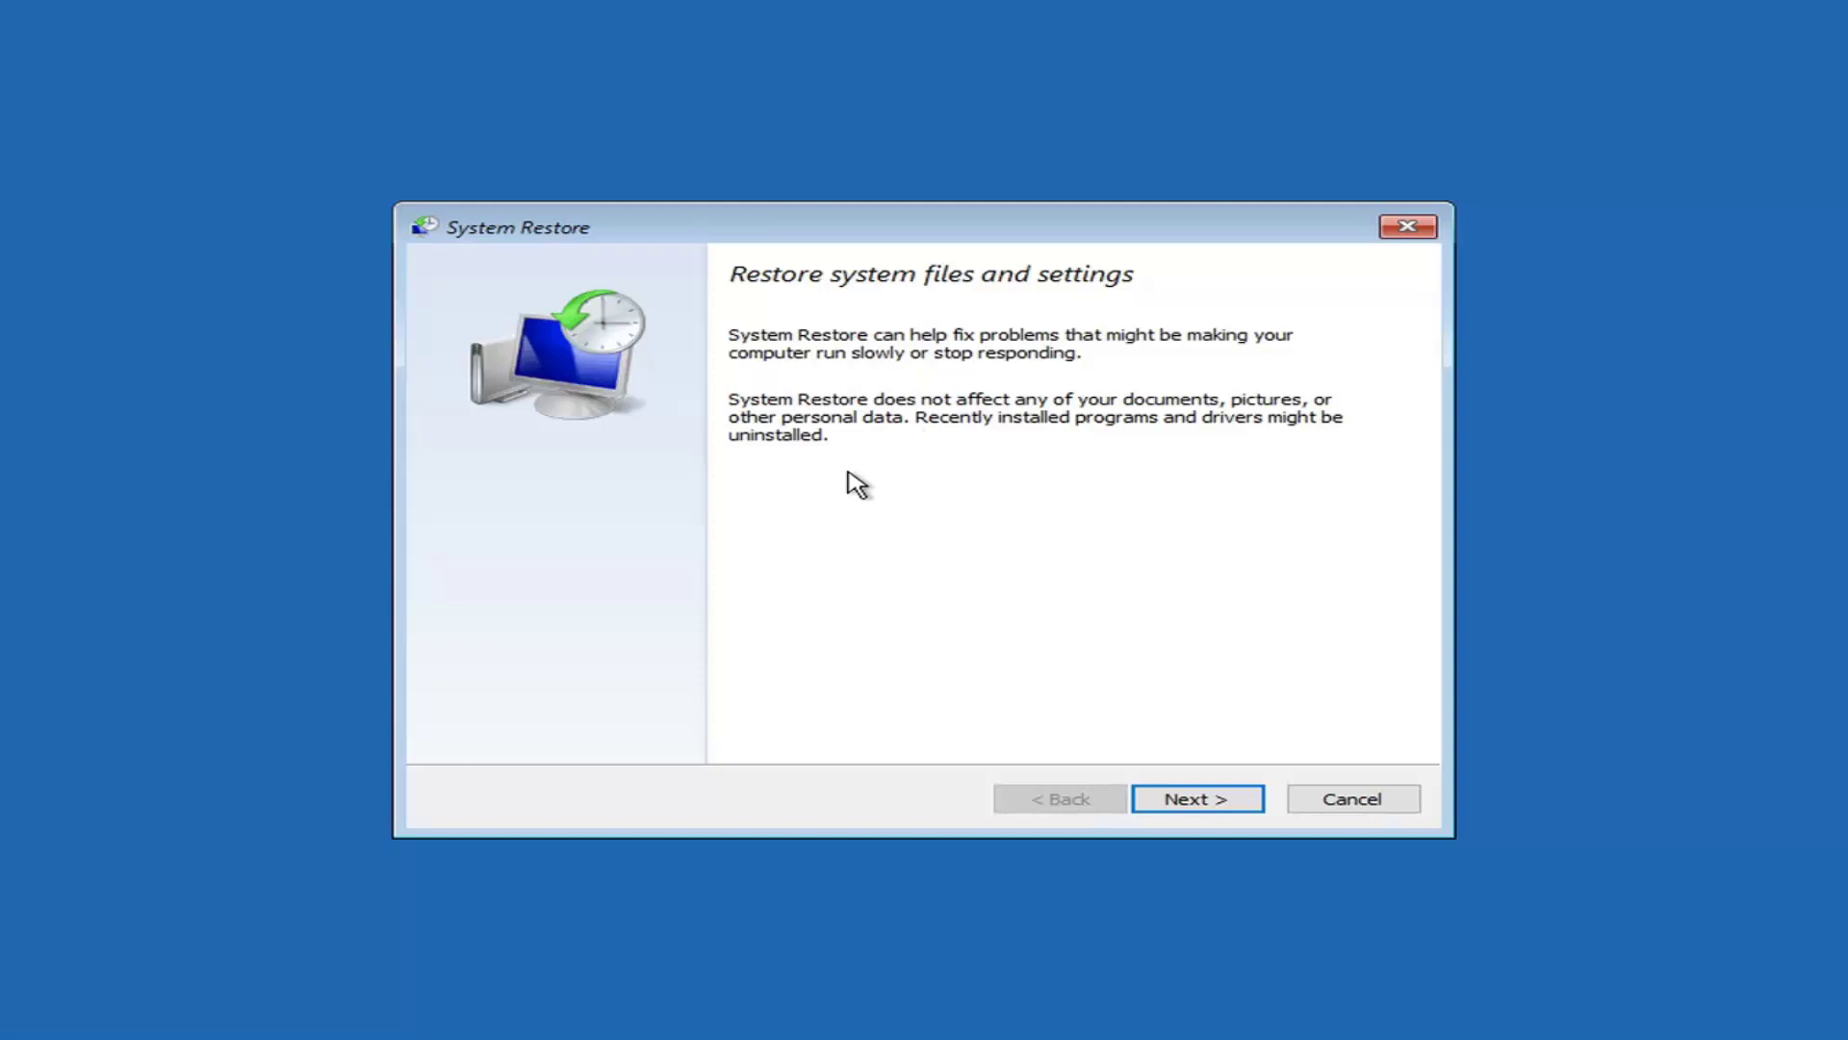
Restore the system to the 12/6/2020 5:30:10 AM "Before Updates" restore point, restart the computer, and dismiss the completion message.
{"action": "left_click", "coordinate": [1197, 807]}
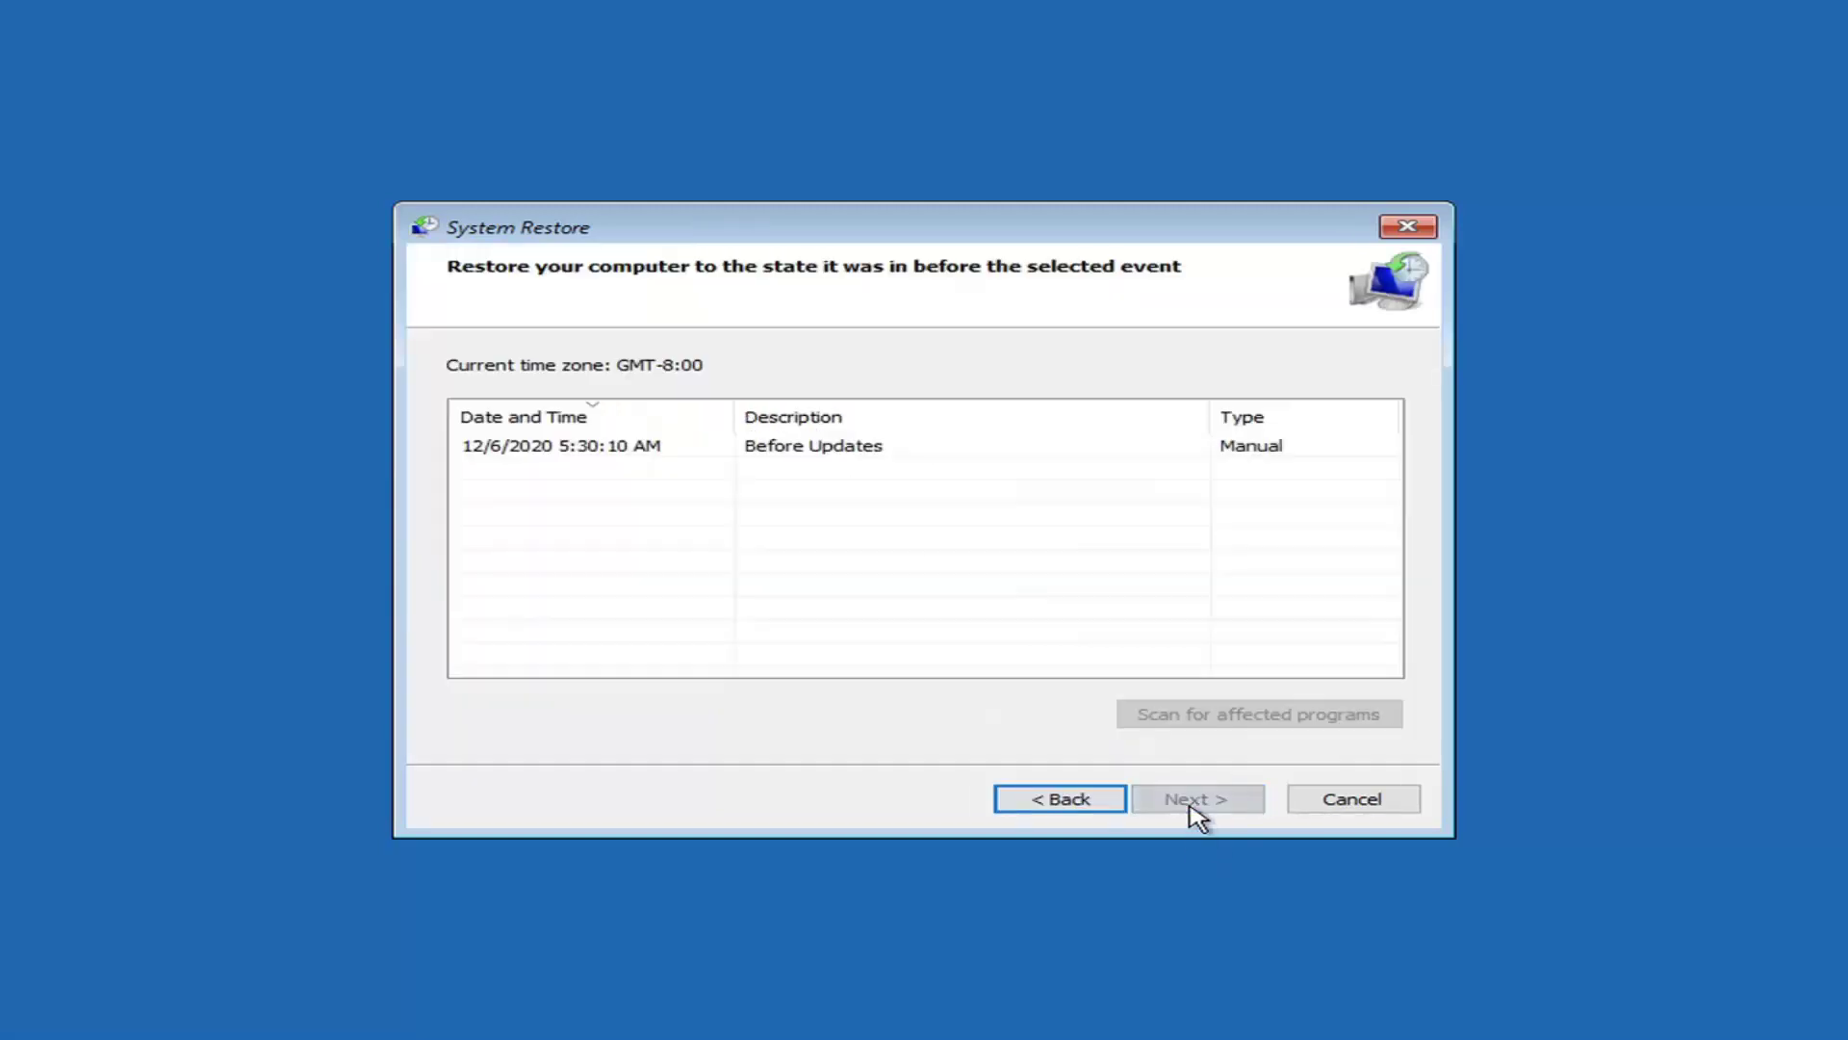
{"action": "left_click", "coordinate": [539, 448]}
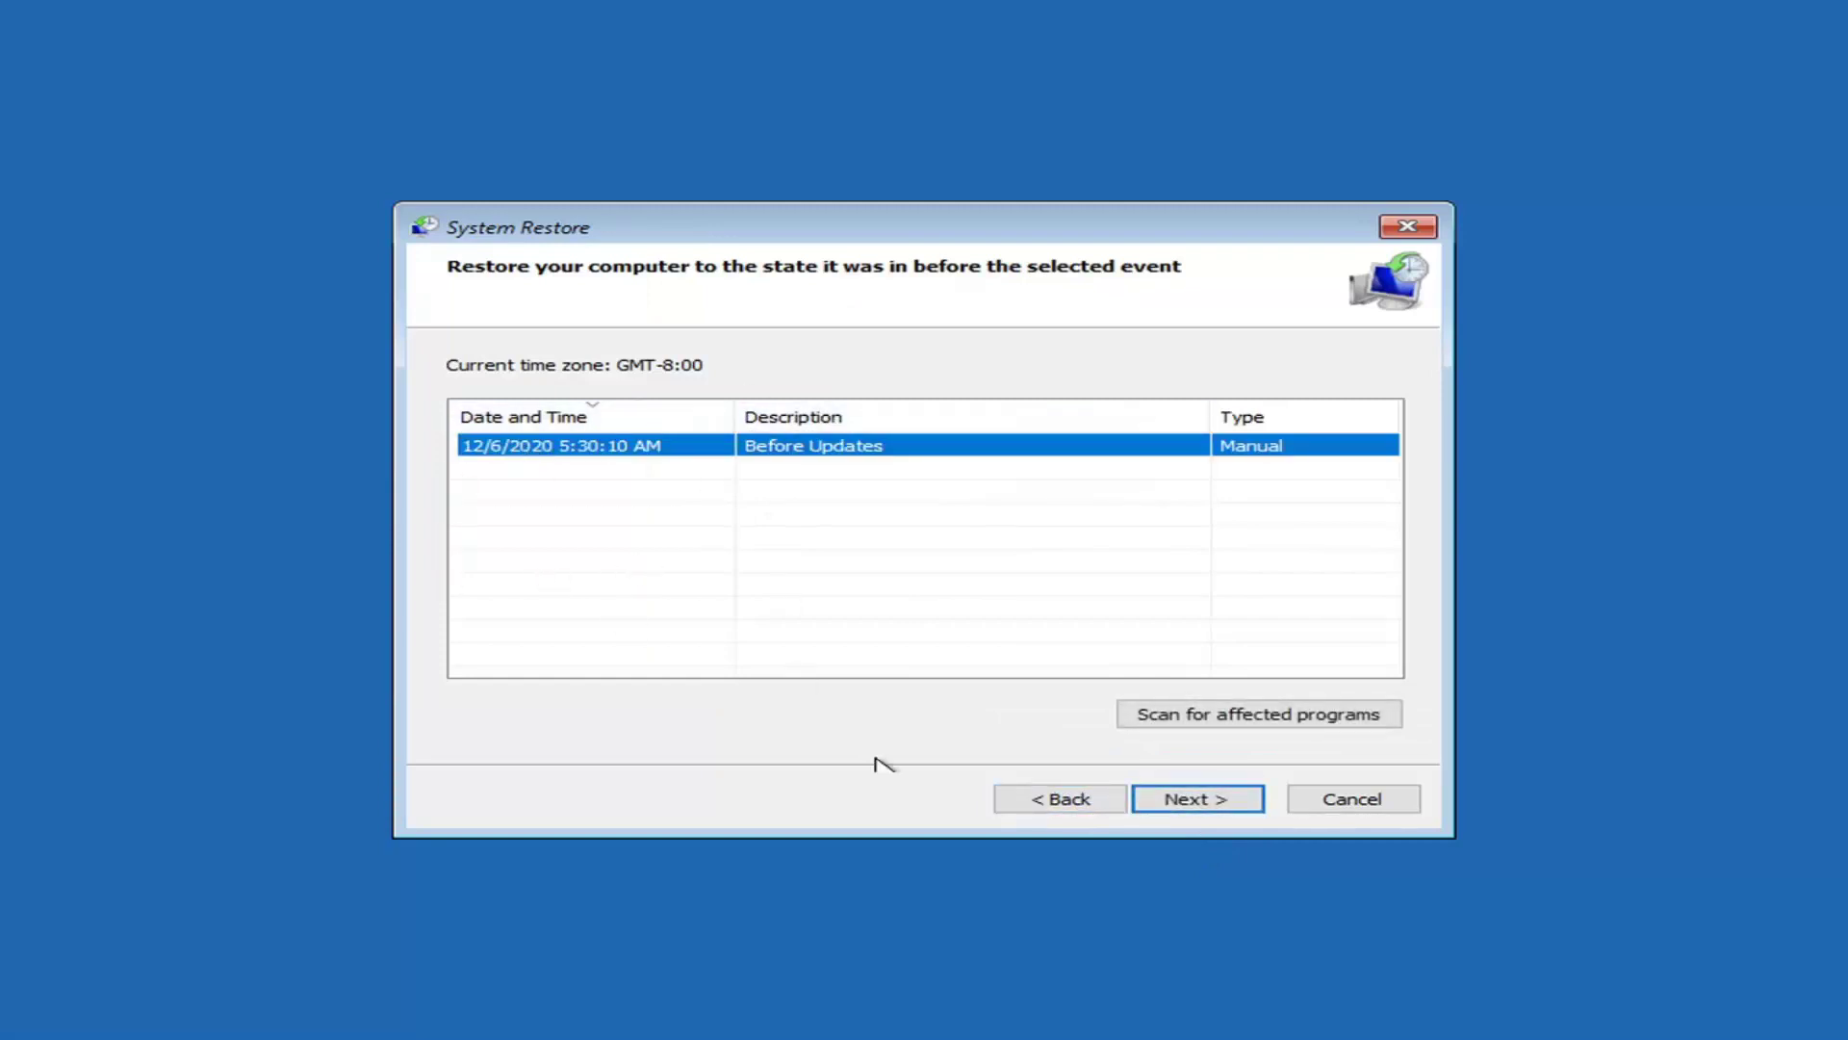
{"action": "left_click", "coordinate": [1180, 793]}
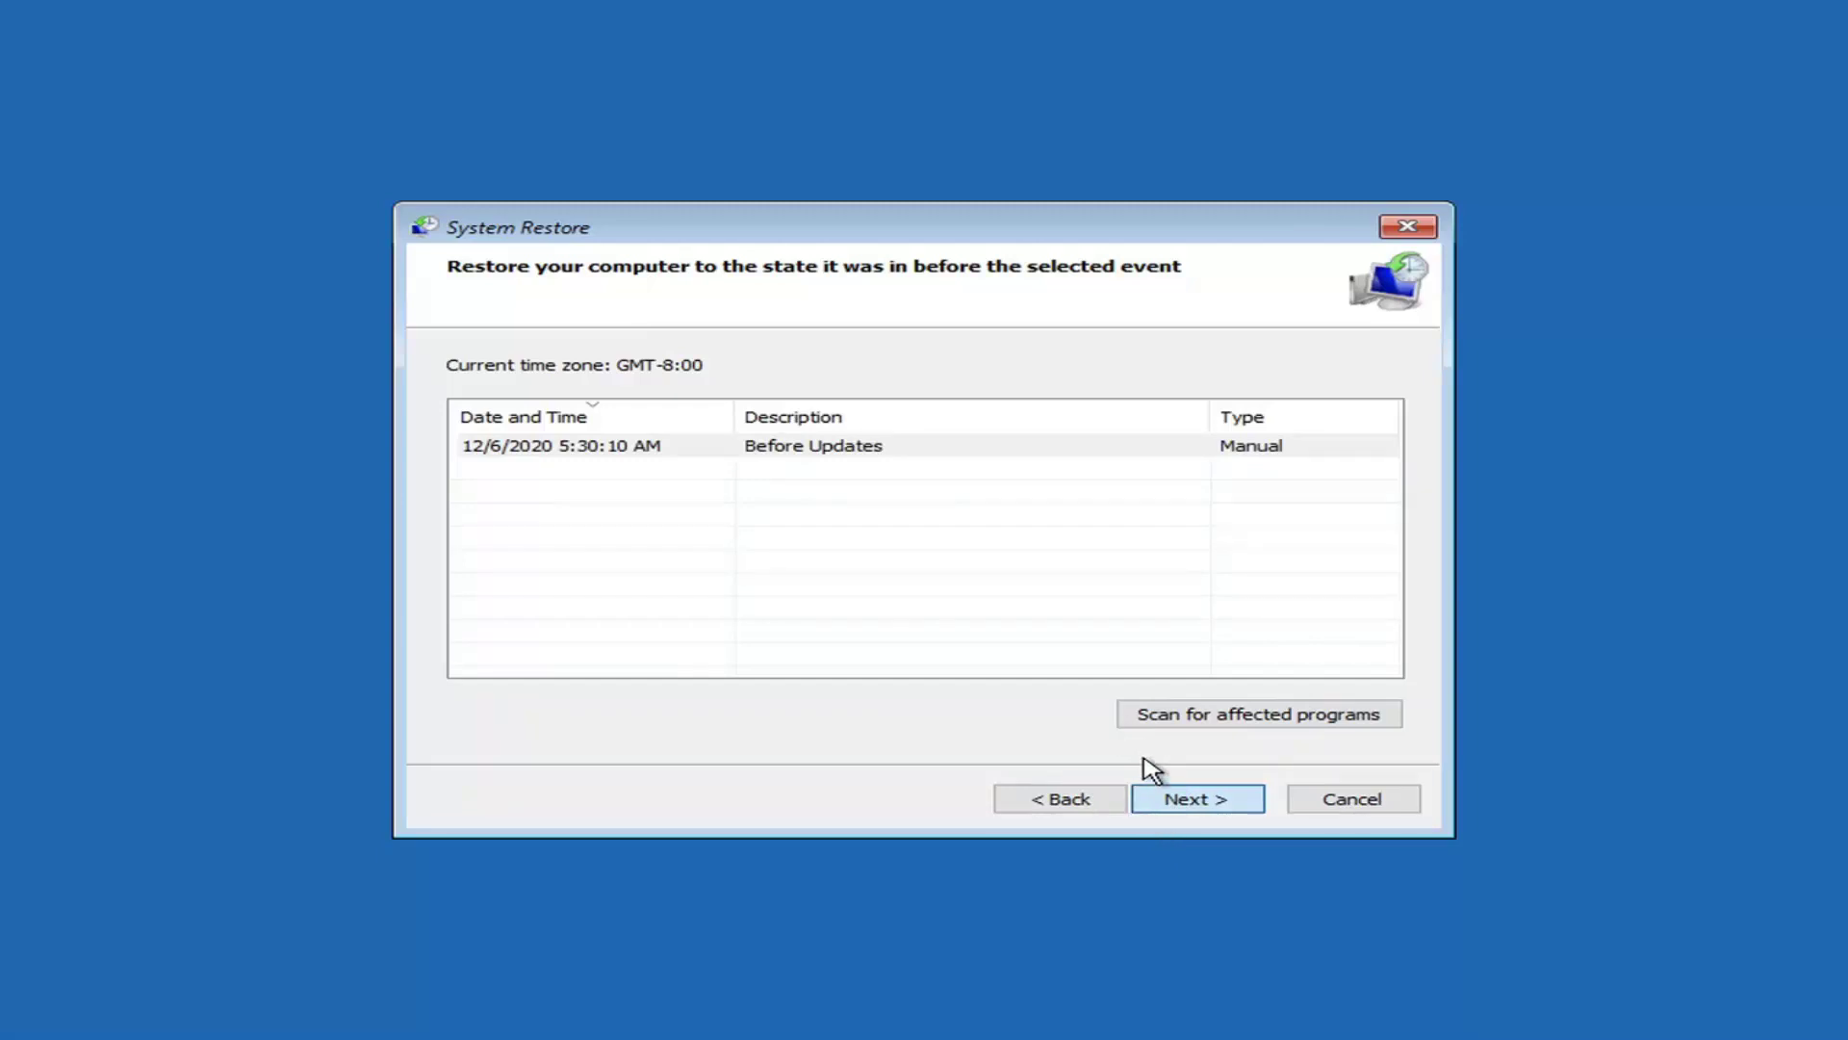
{"action": "key", "text": "Return"}
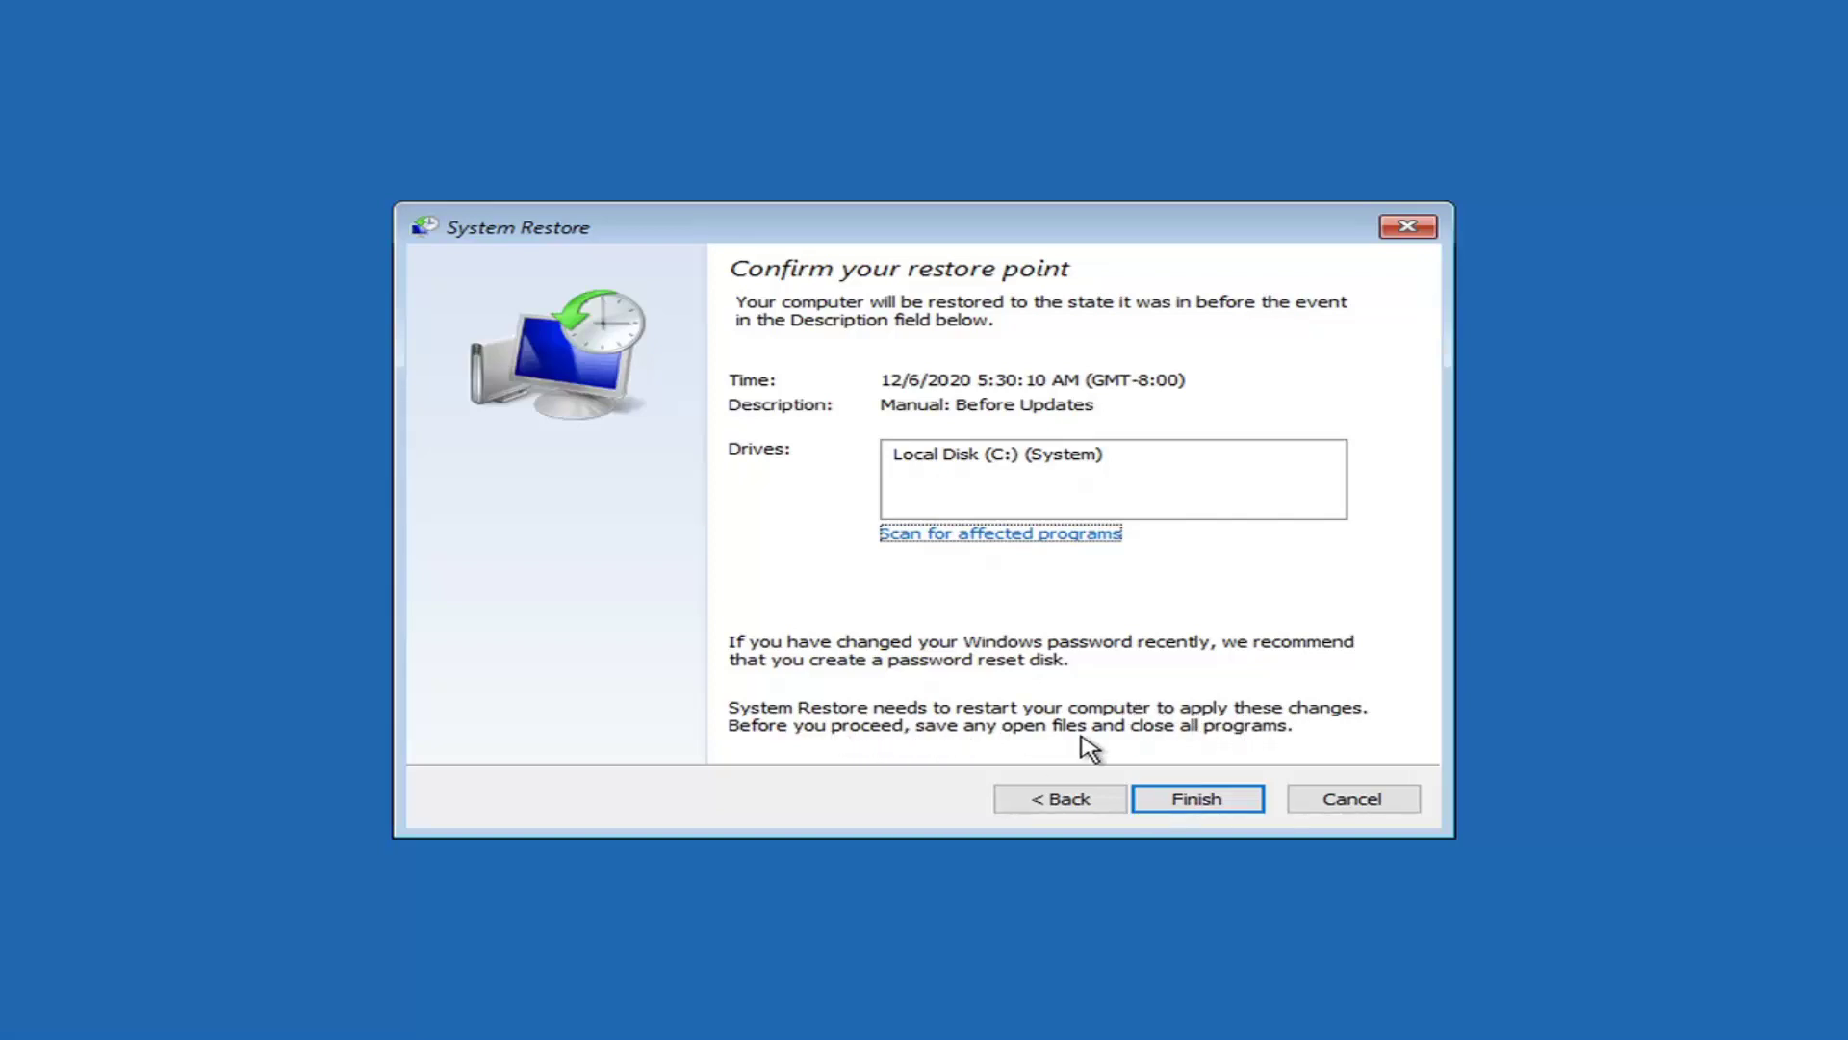
{"action": "left_click", "coordinate": [1175, 803]}
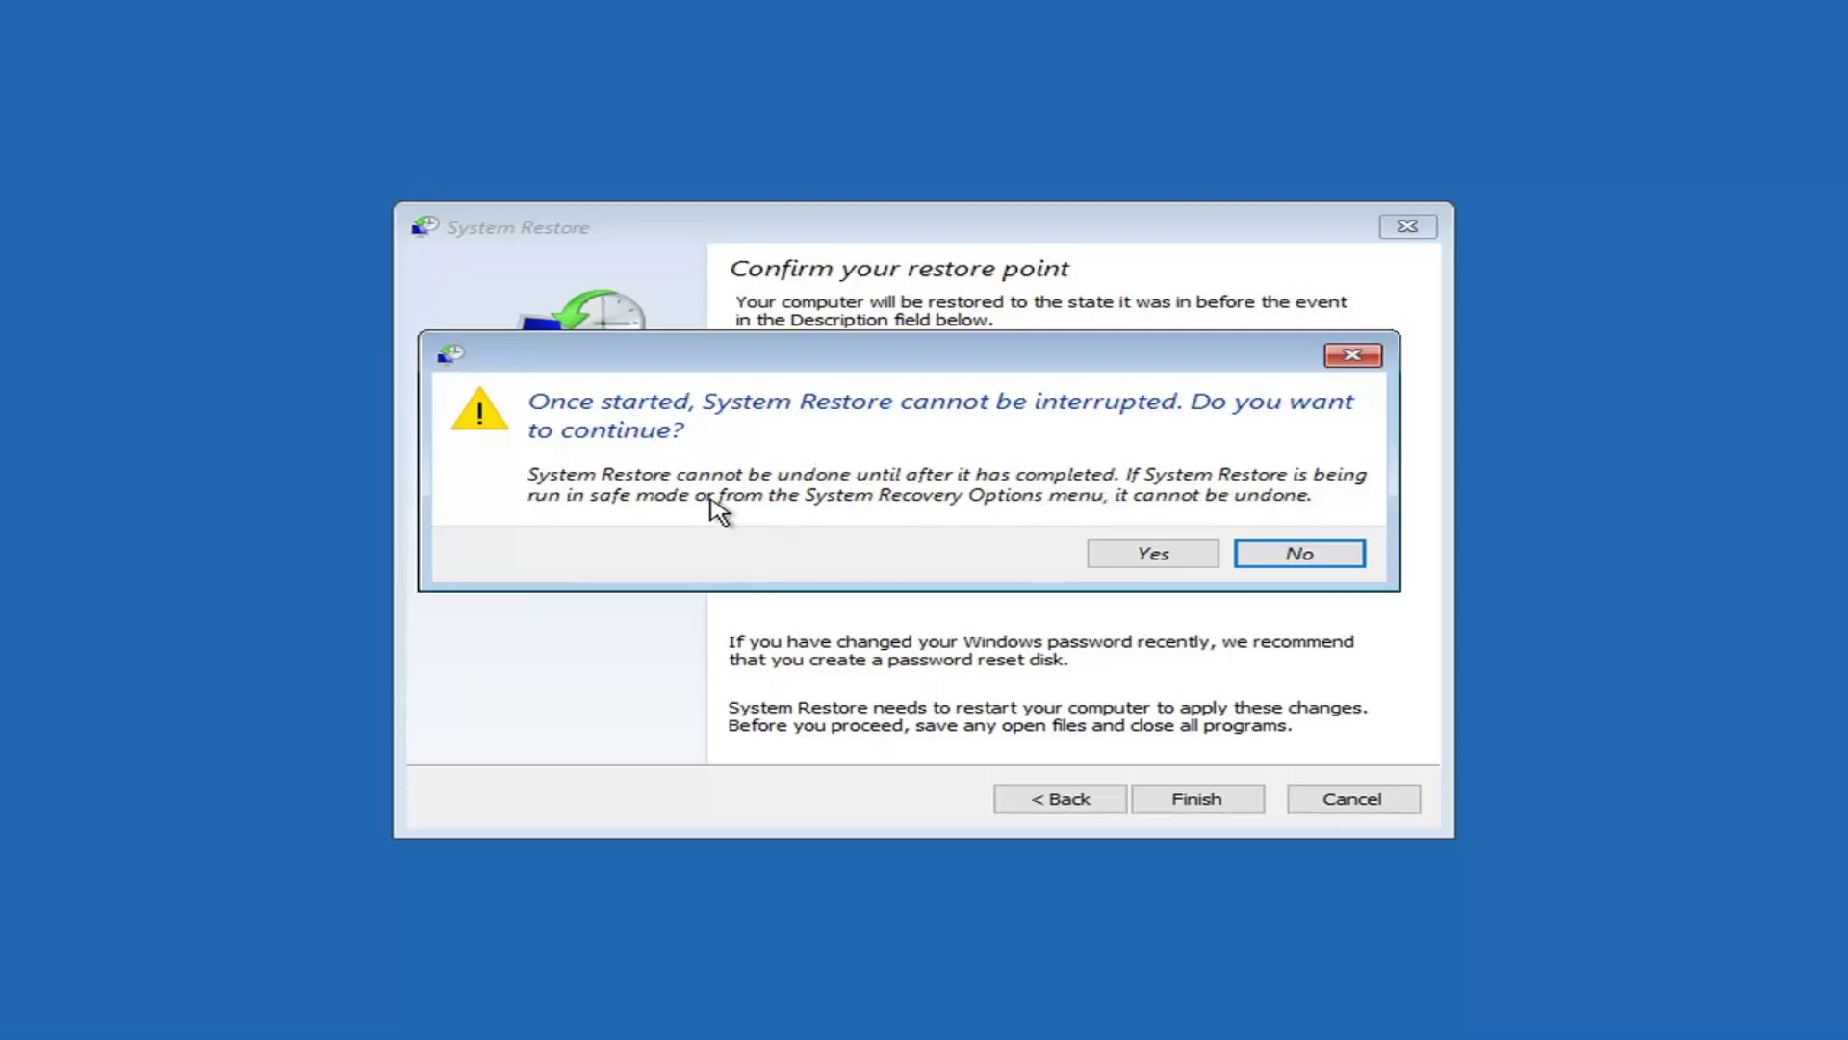
{"action": "left_click", "coordinate": [1155, 557]}
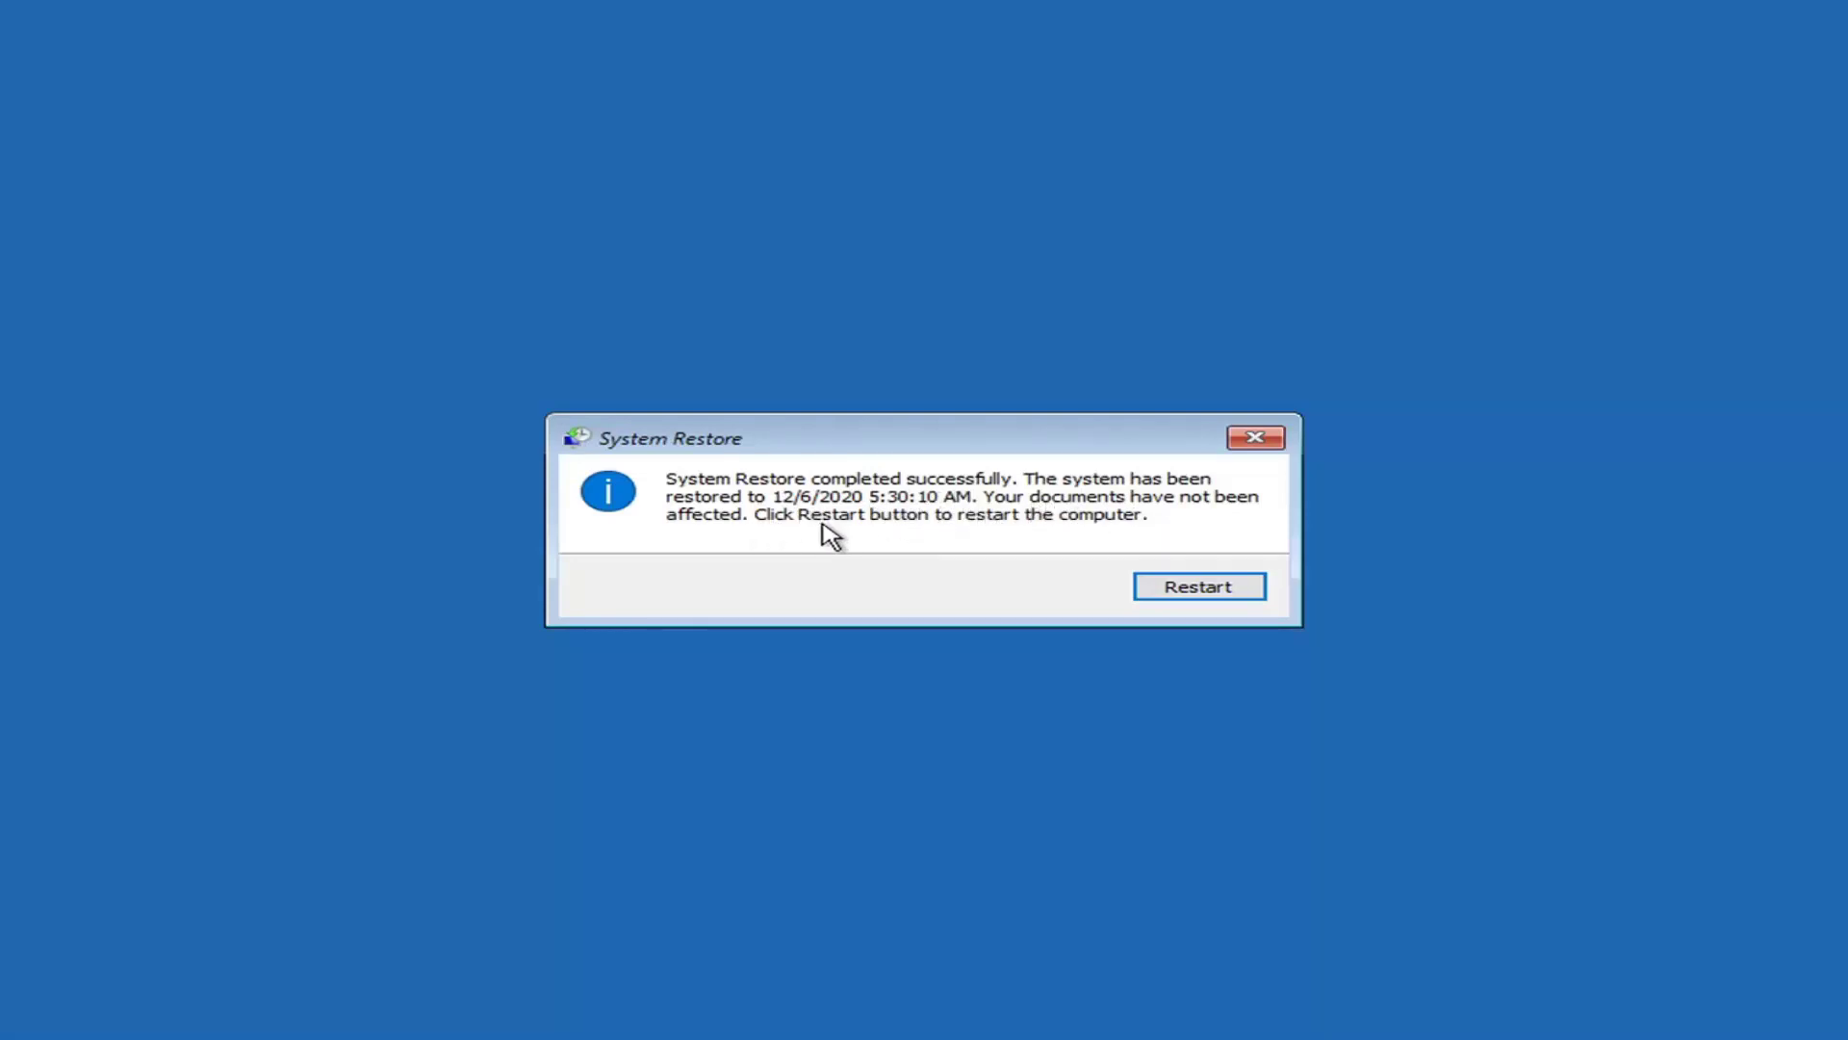
{"action": "left_click", "coordinate": [1193, 593]}
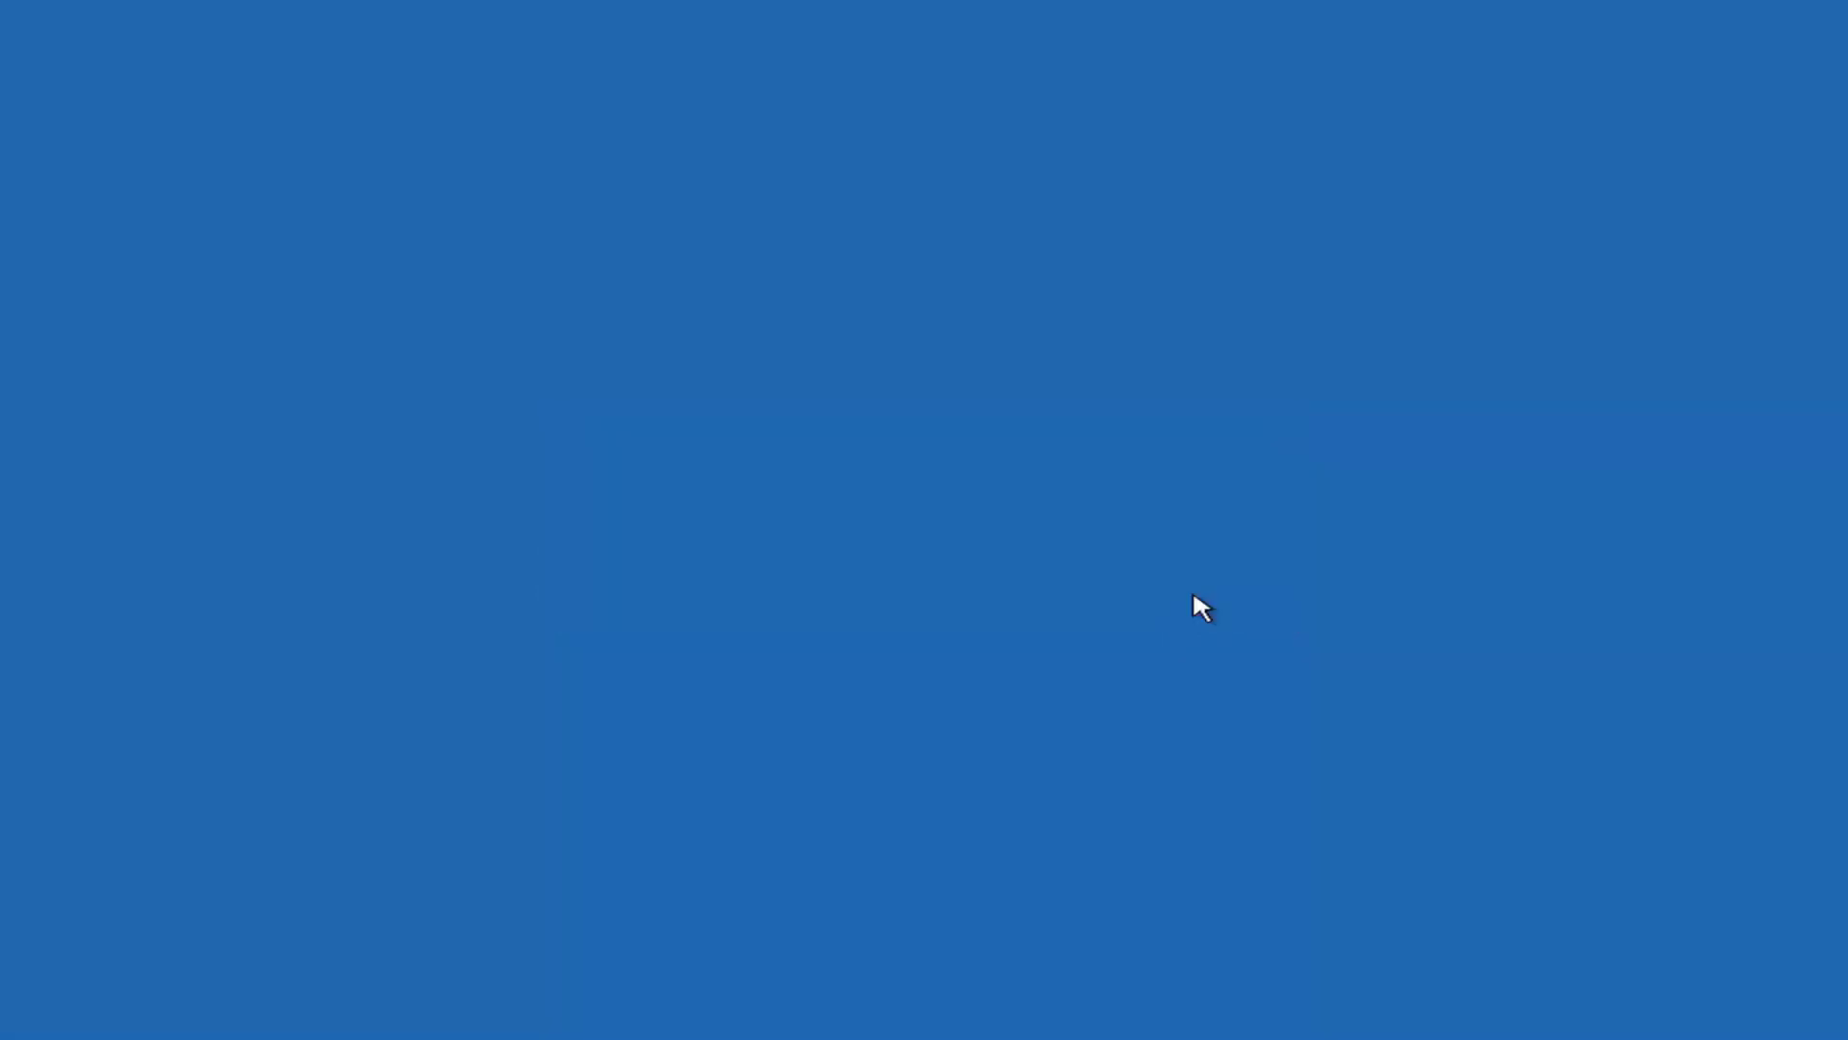
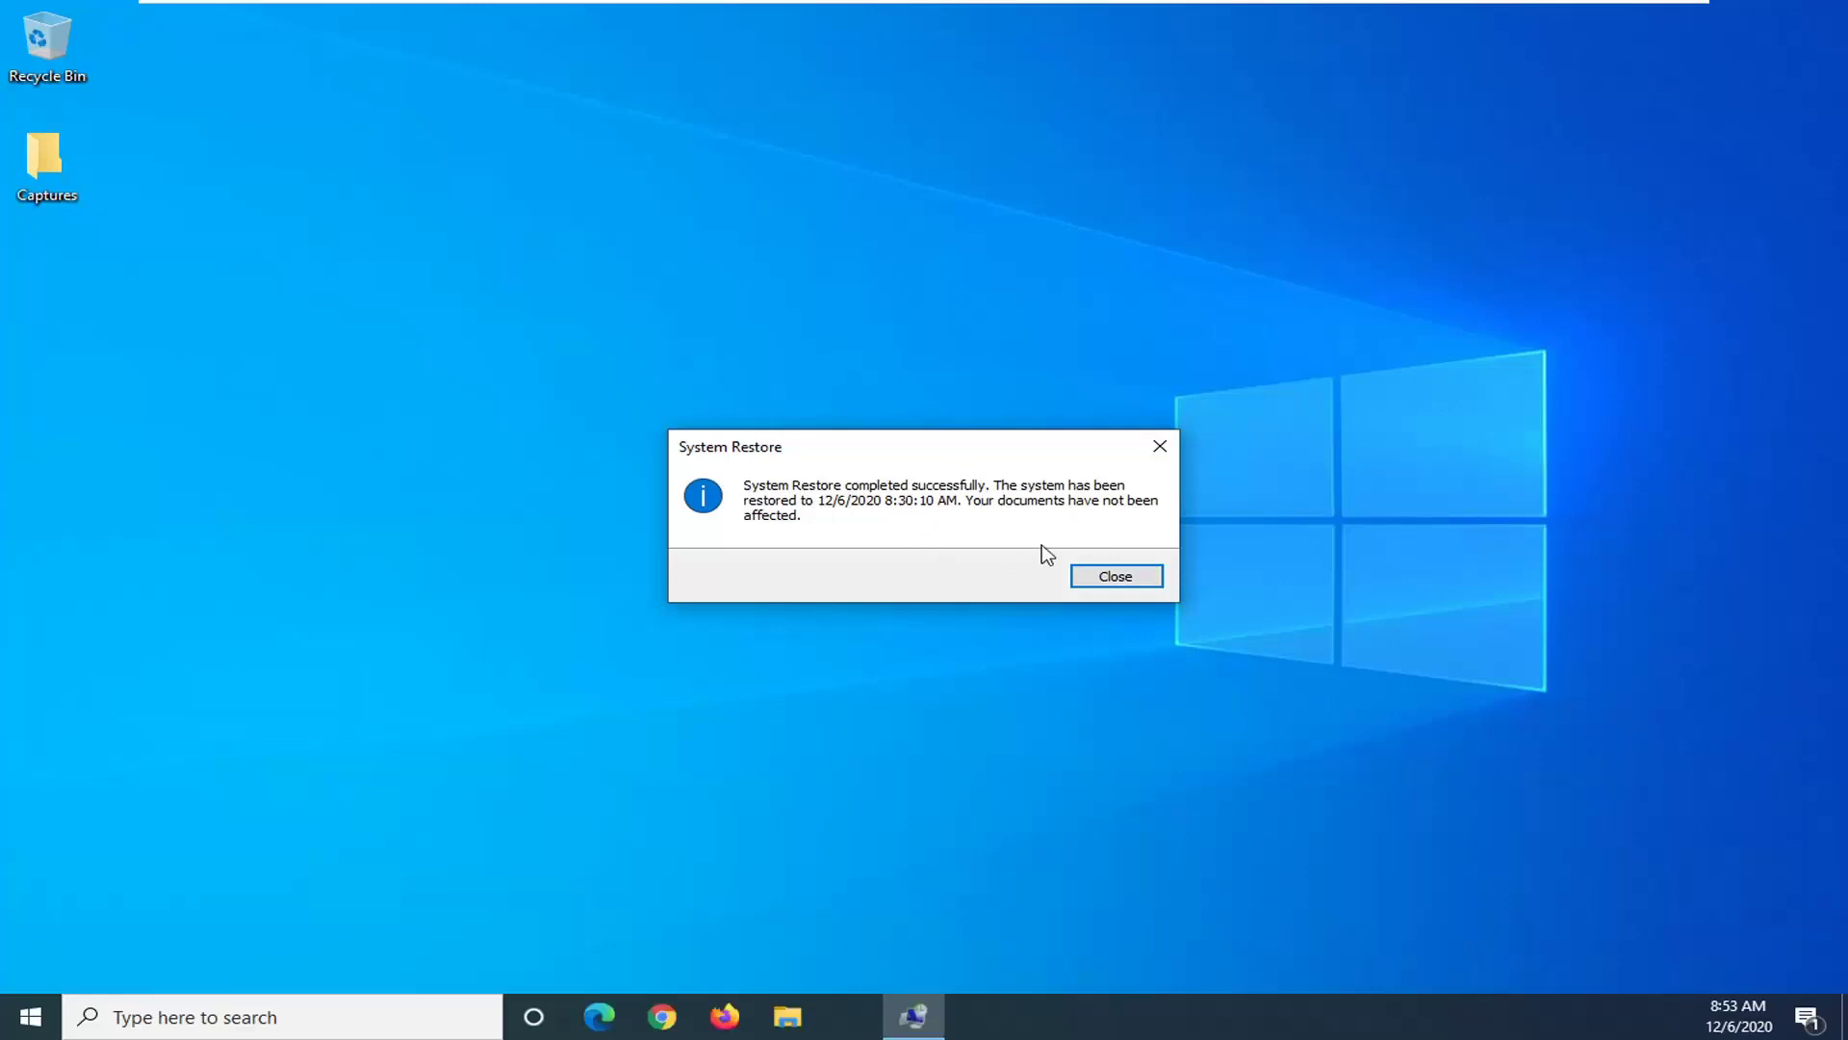
{"action": "left_click", "coordinate": [1103, 578]}
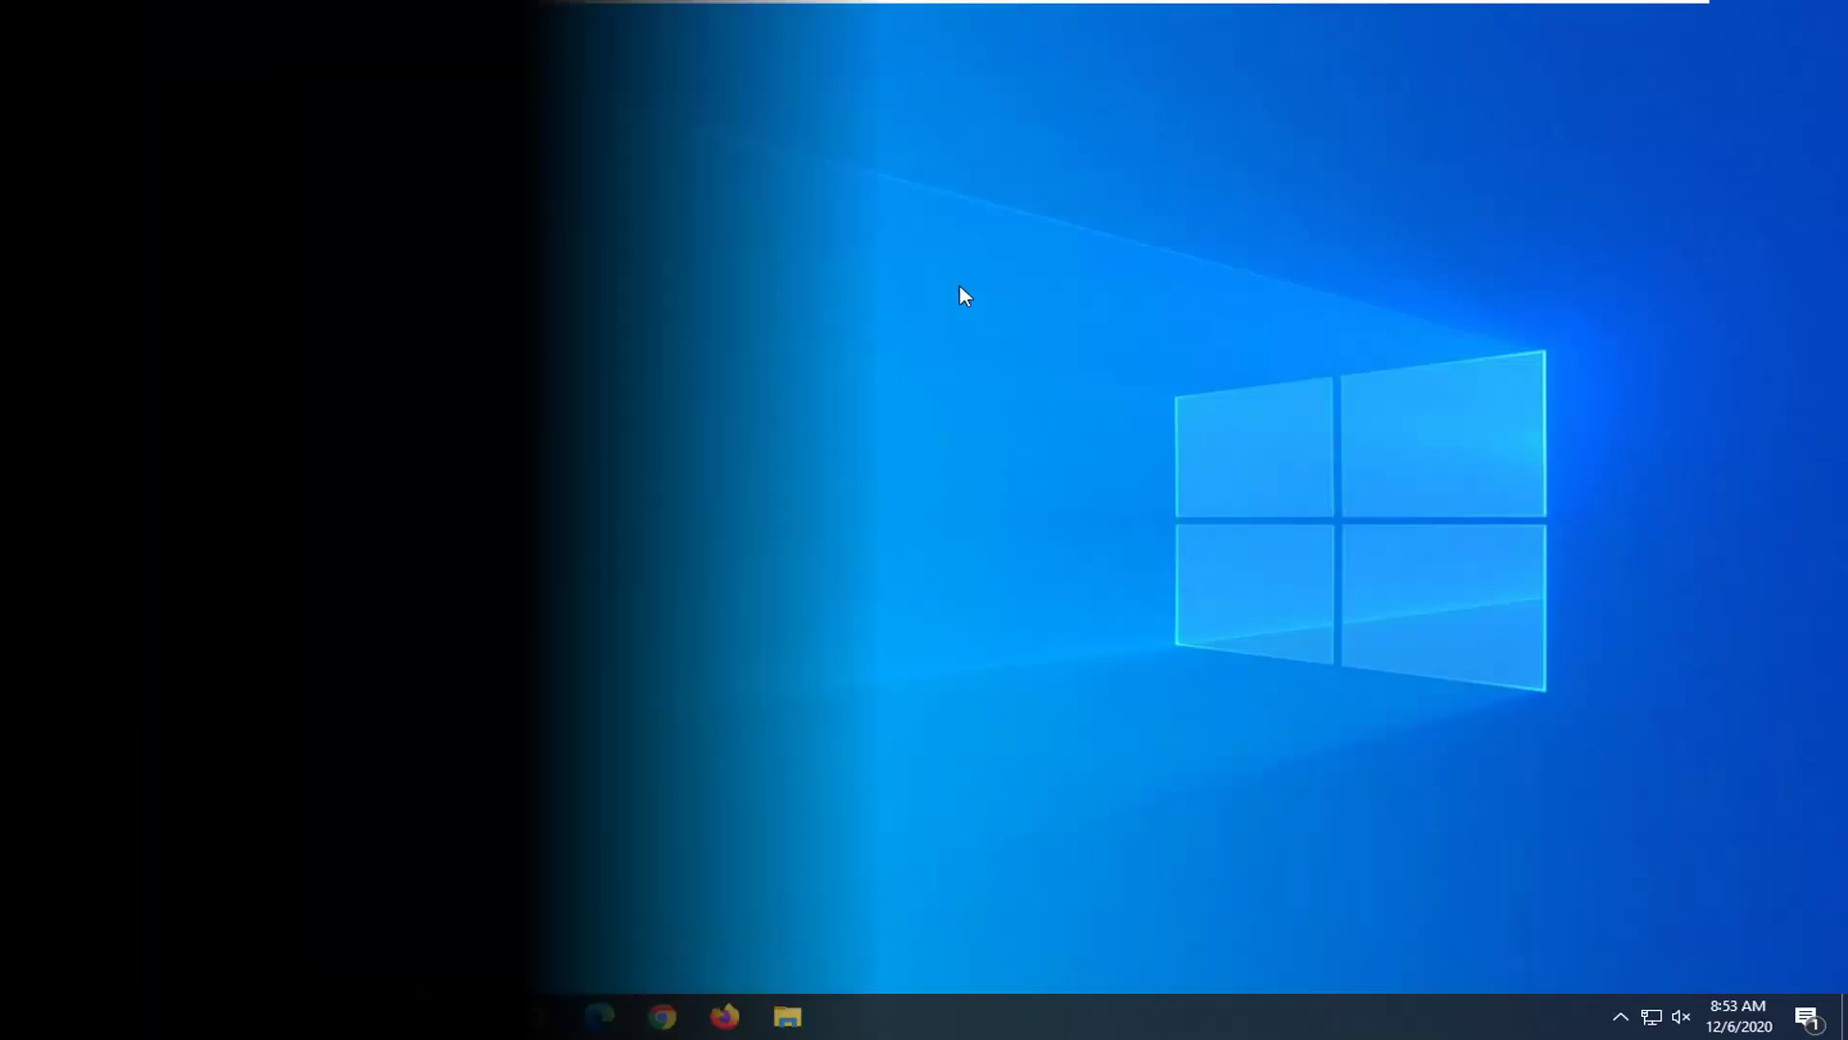
Boot from the CD-ROM drive again to load the Windows installation media.
{"action": "key", "text": "Down"}
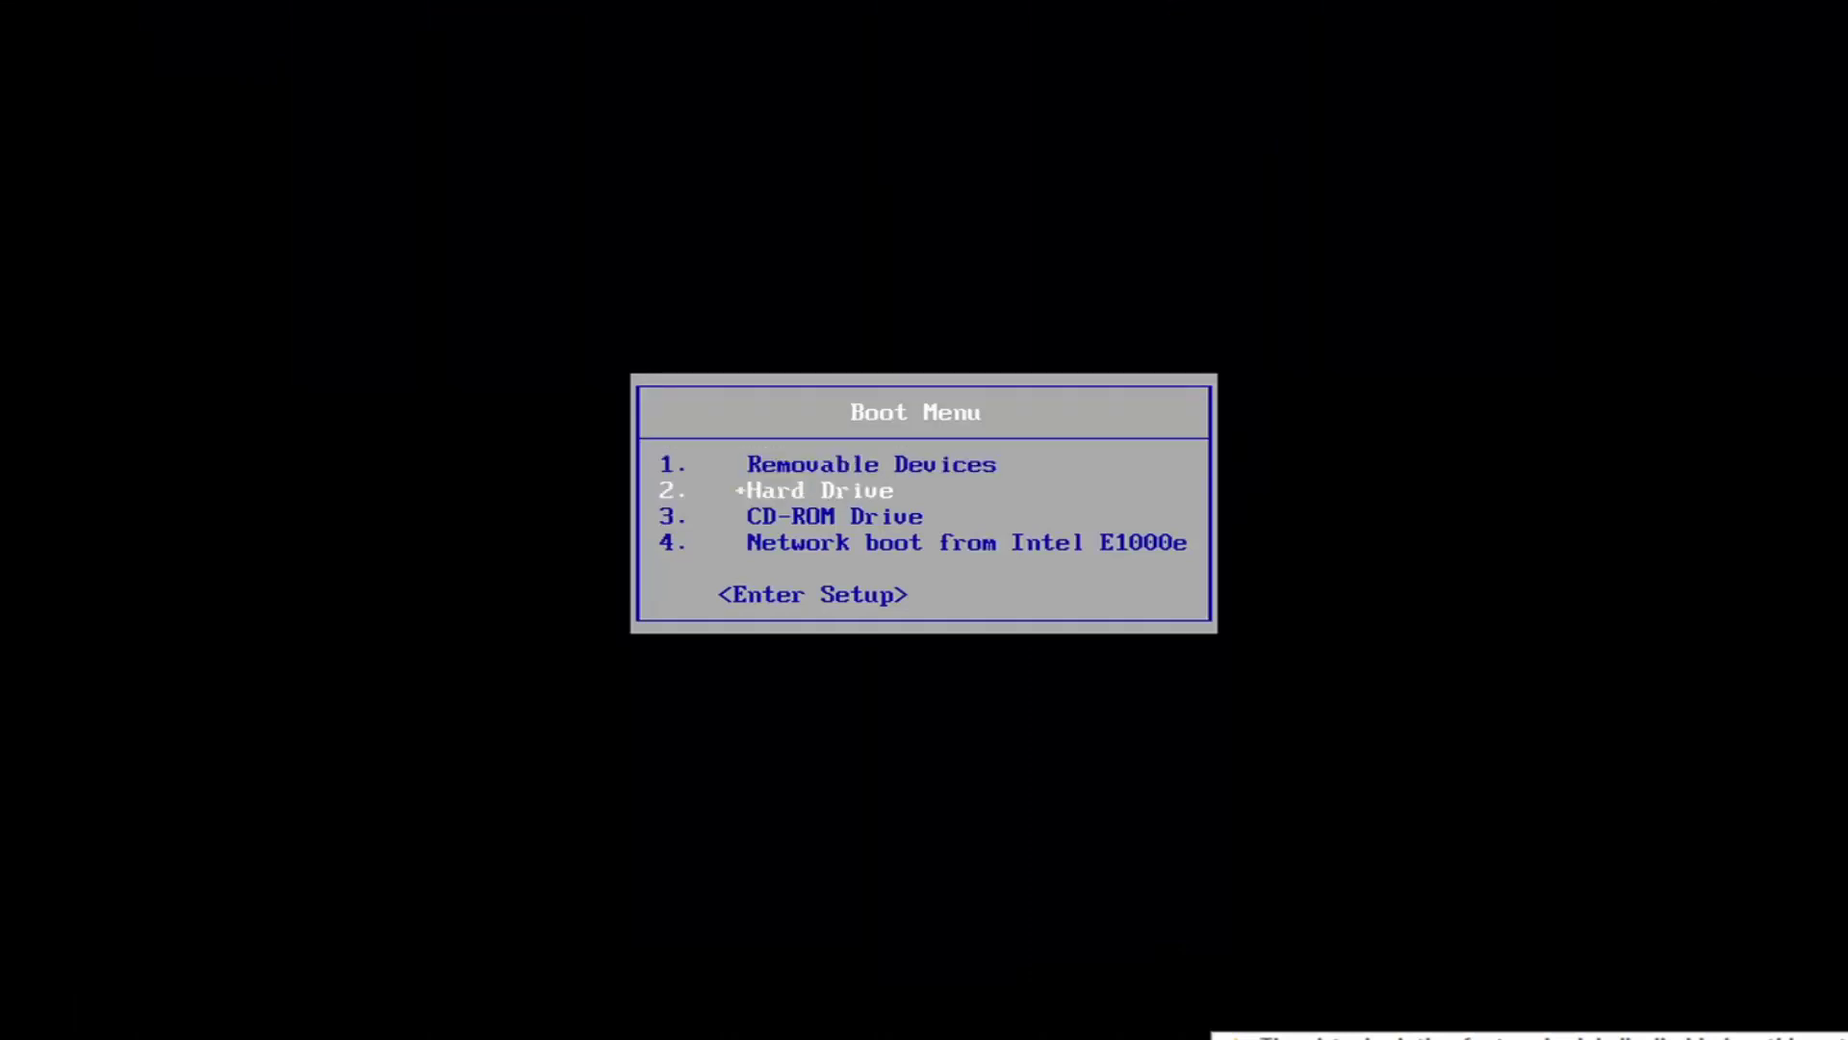
{"action": "key", "text": "Down"}
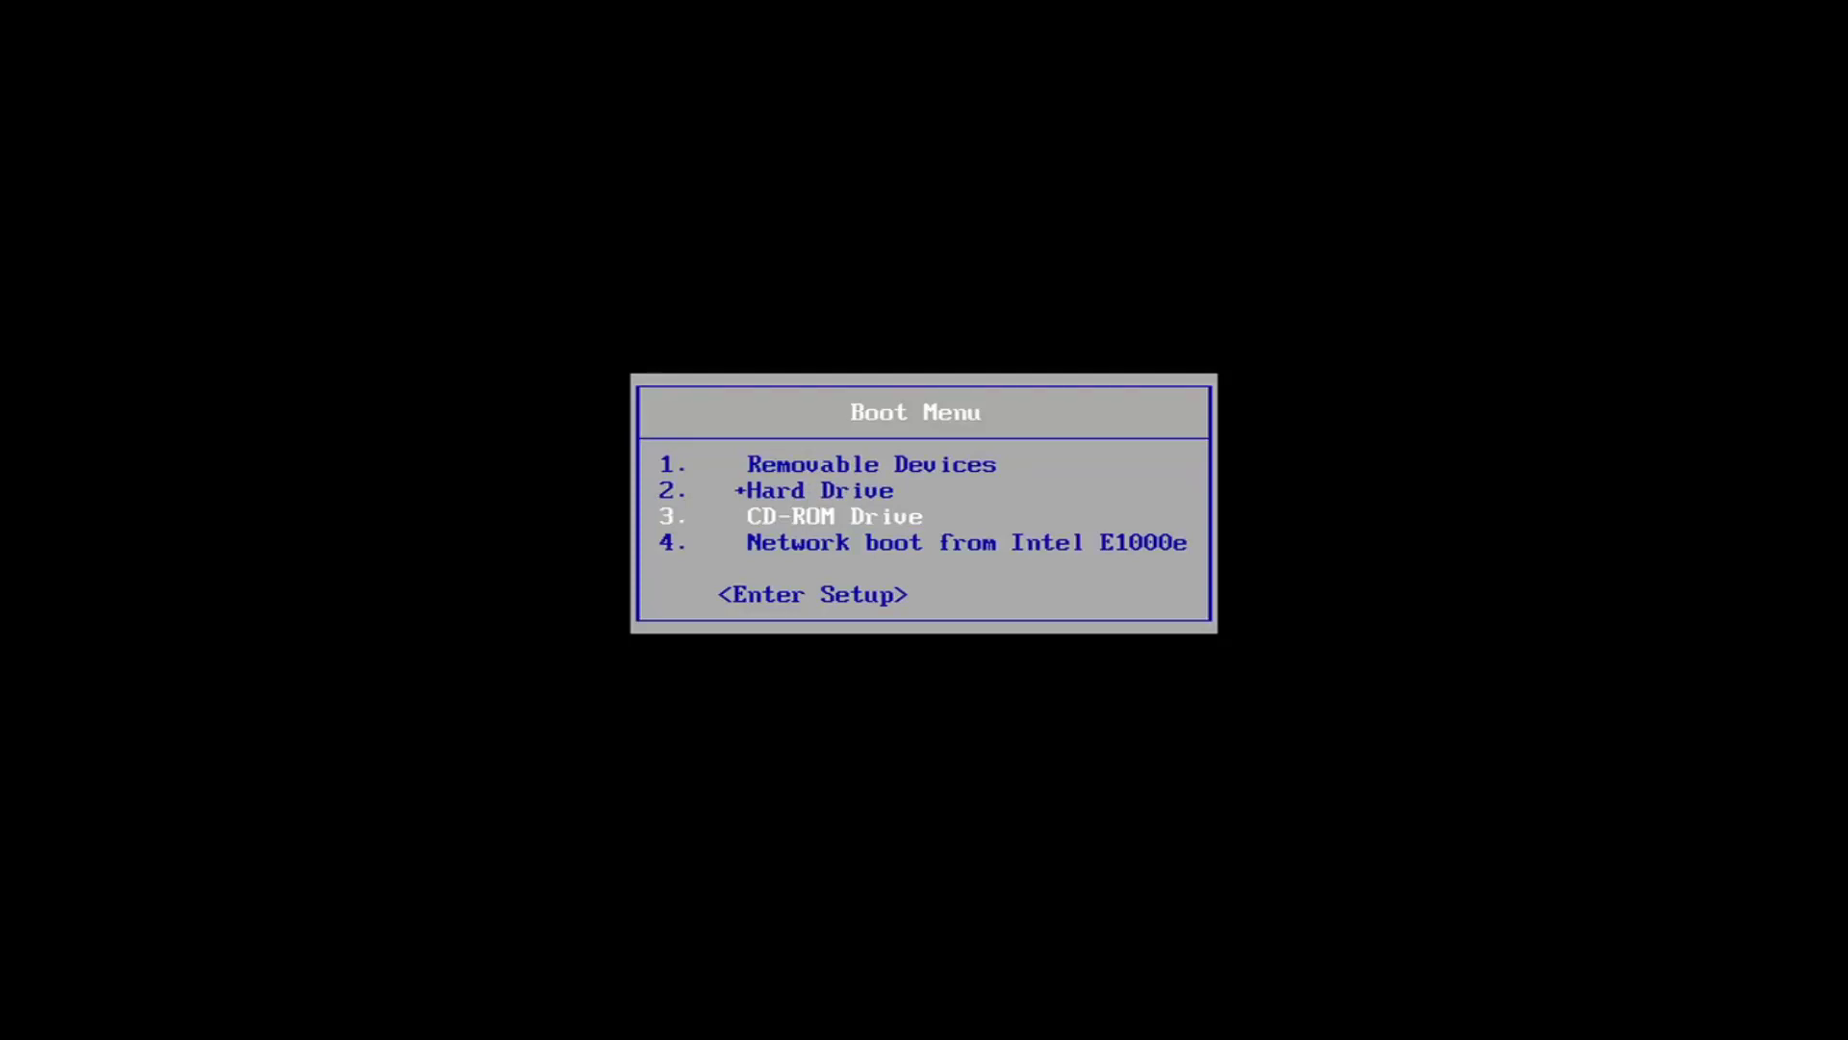
{"action": "key", "text": "Return"}
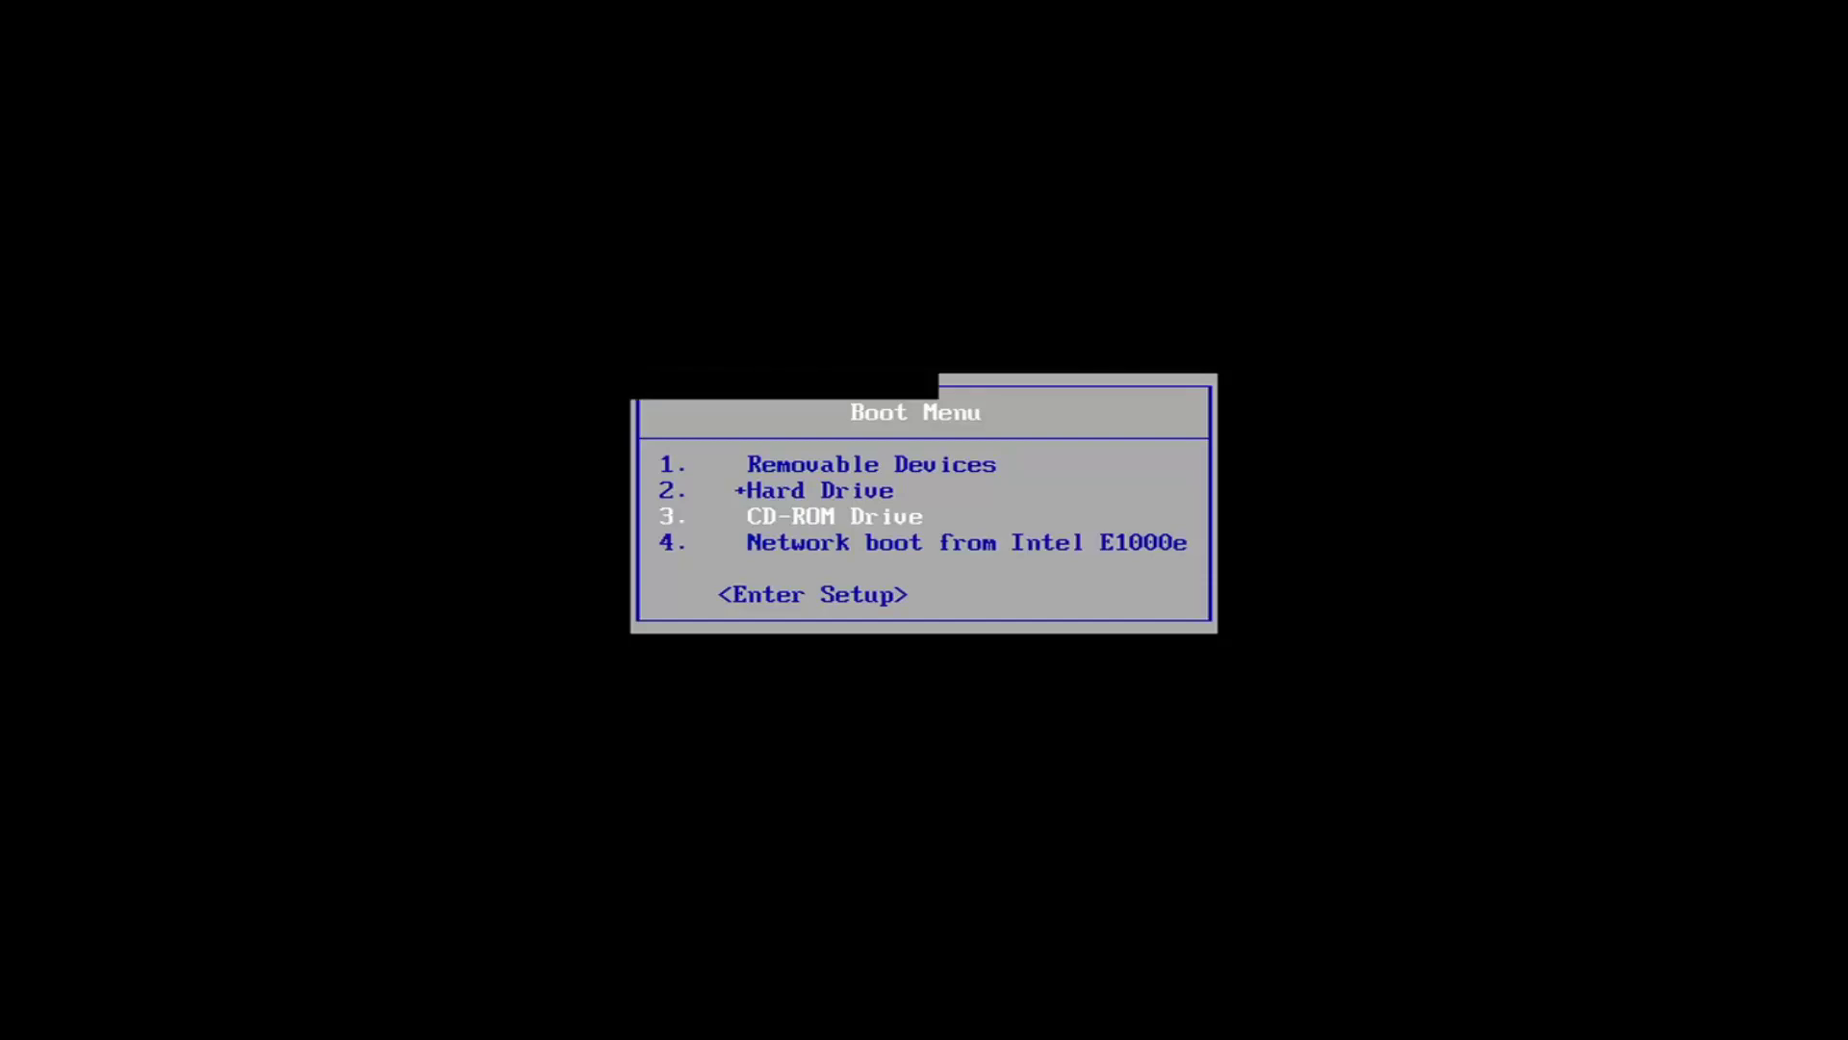
{"action": "key", "text": "Return"}
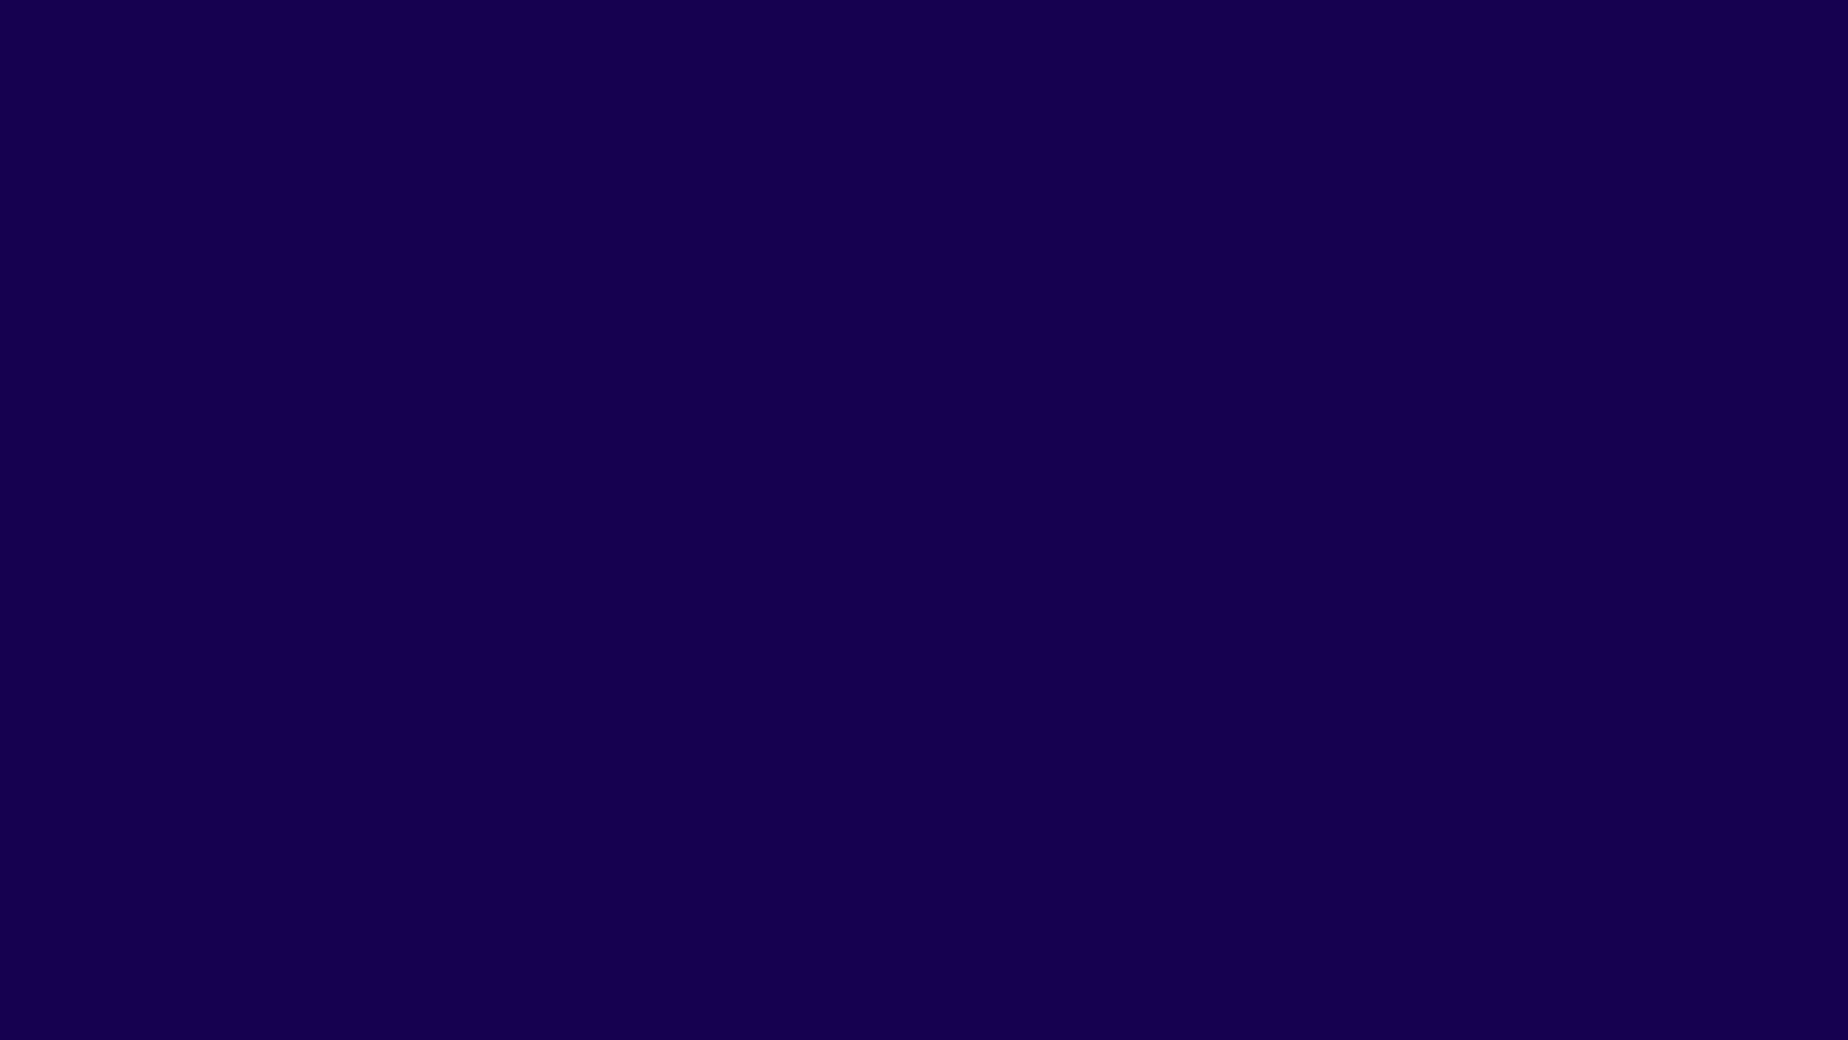
Keep the default setup language settings, enter the repair environment, and run Startup Repair on Windows 10.
{"action": "left_click", "coordinate": [1386, 757]}
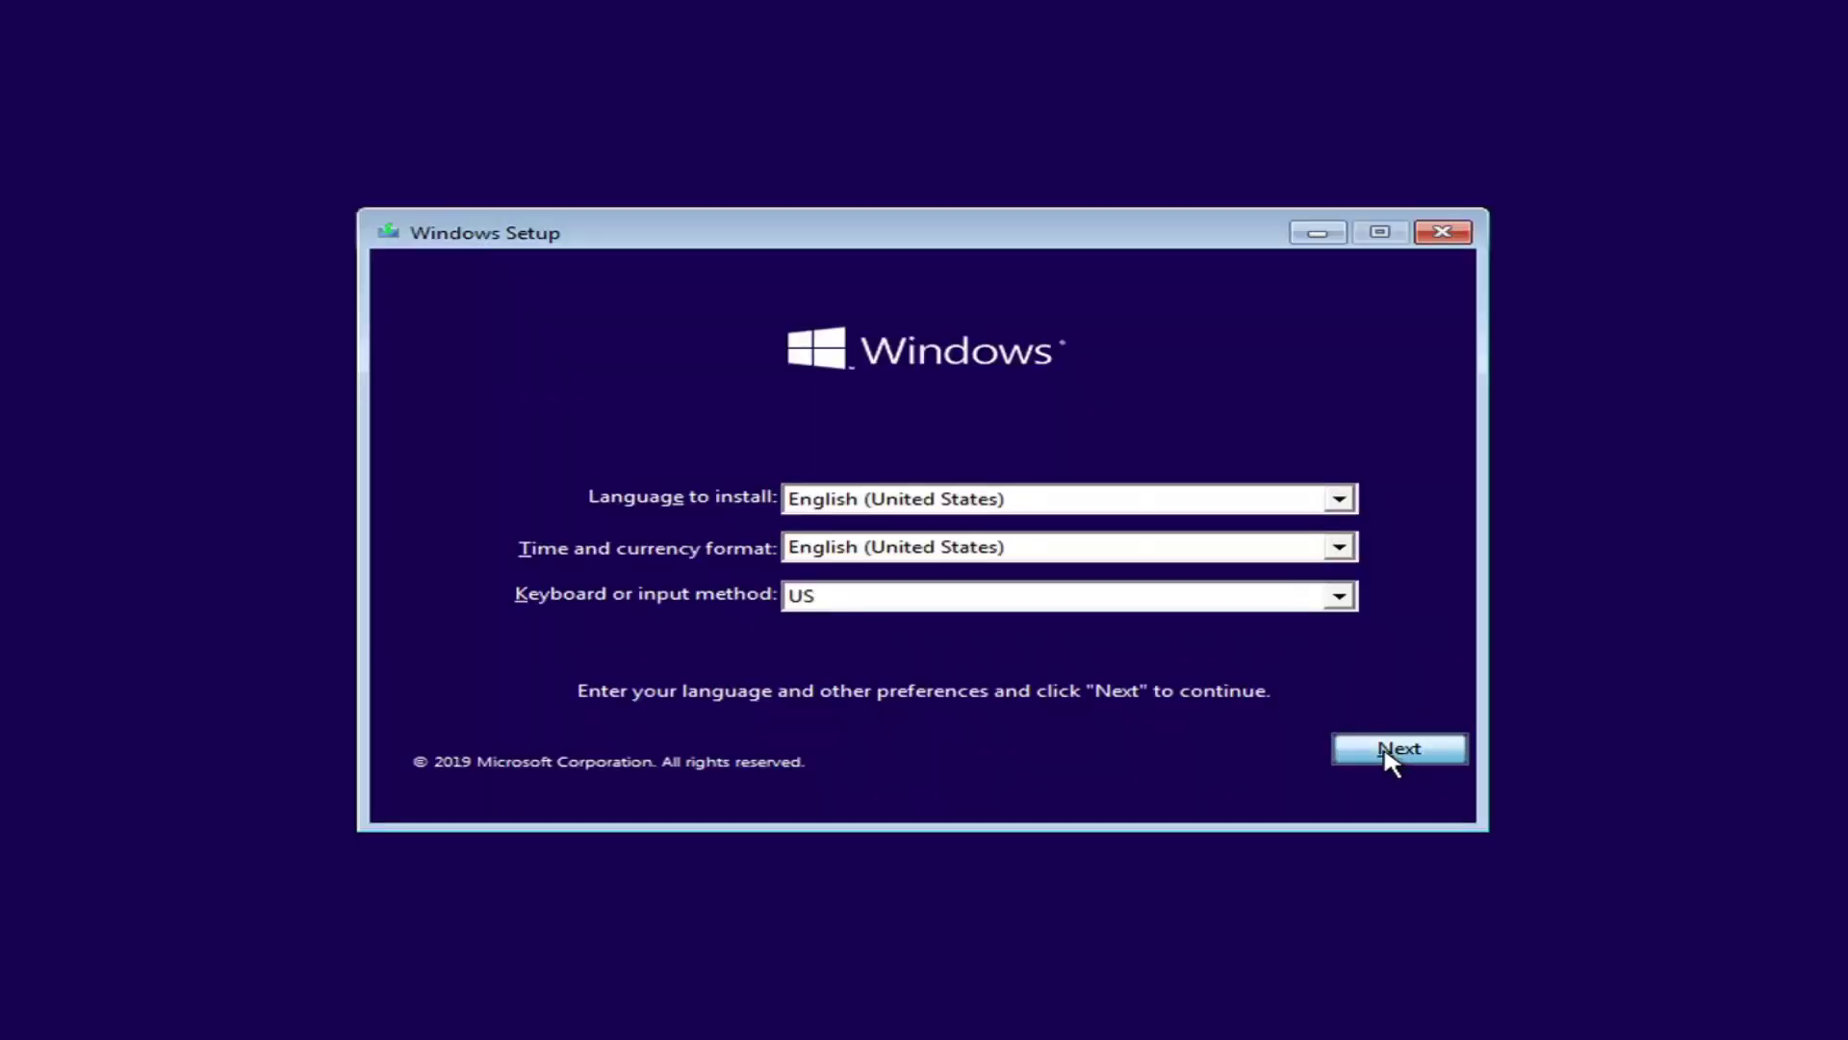
{"action": "left_click", "coordinate": [526, 755]}
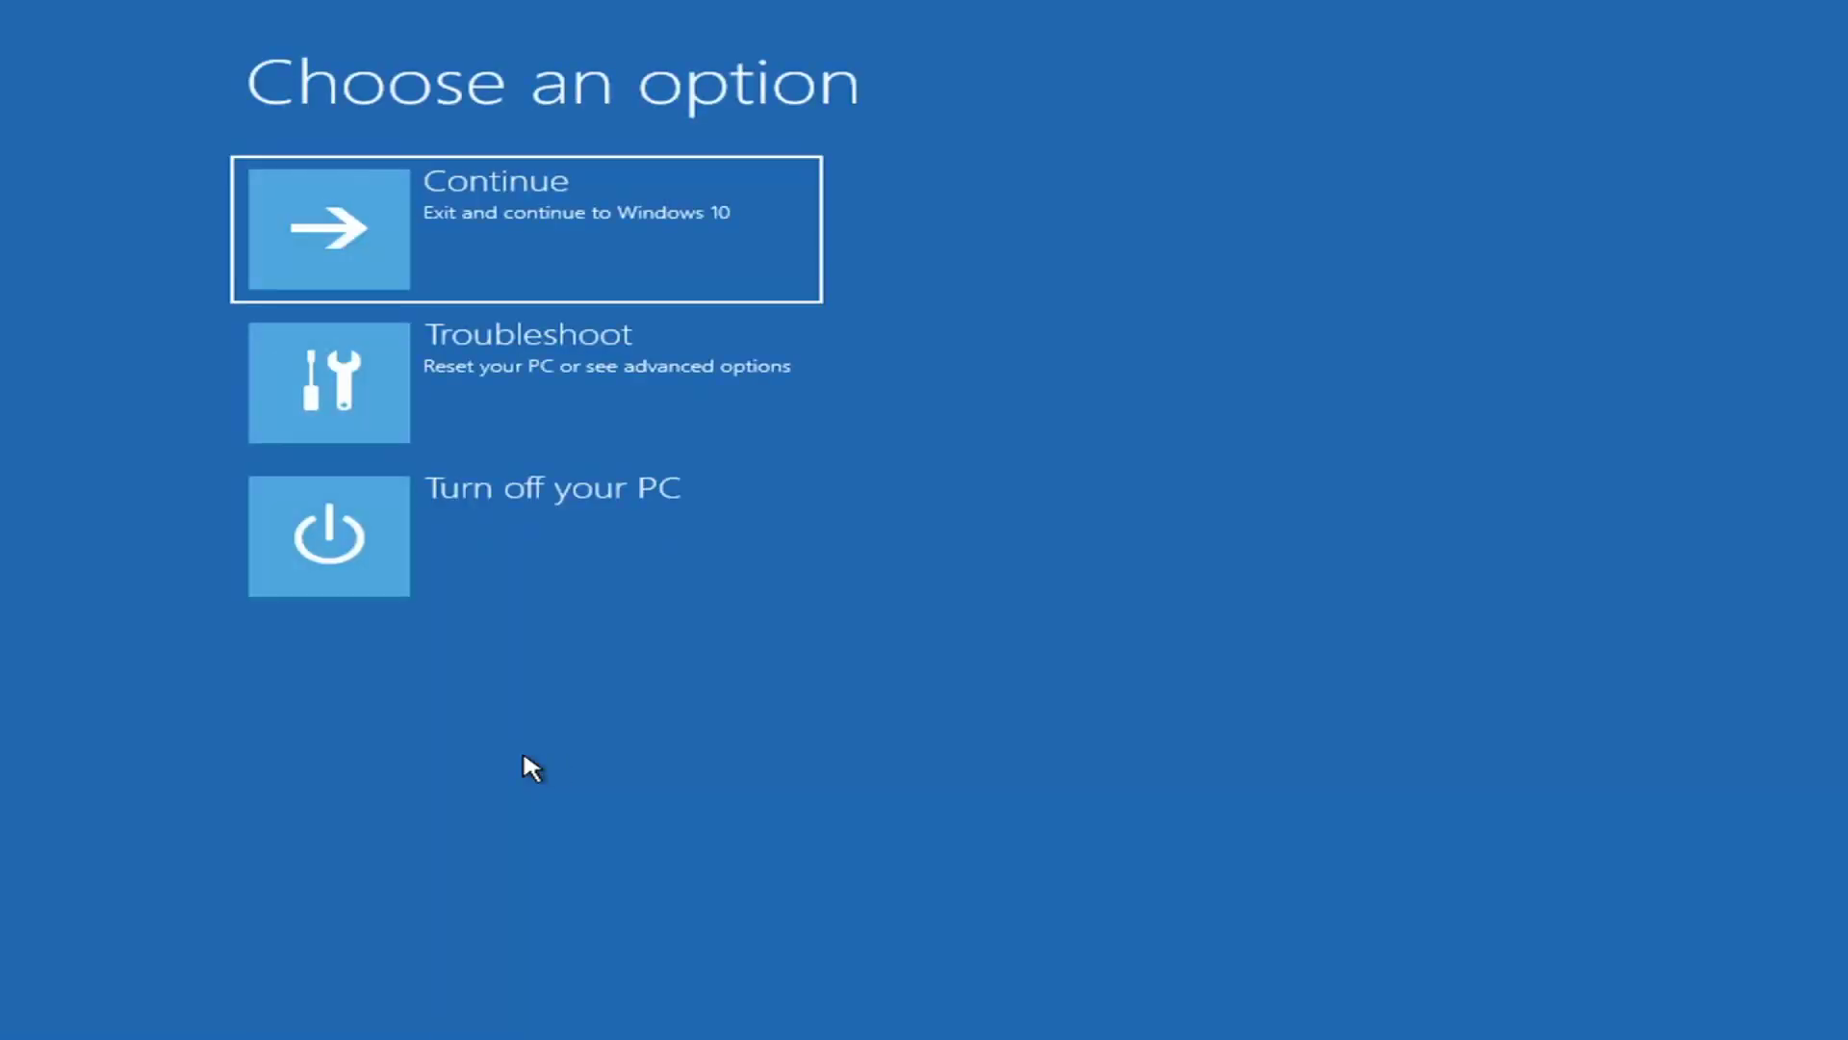
{"action": "left_click", "coordinate": [424, 396]}
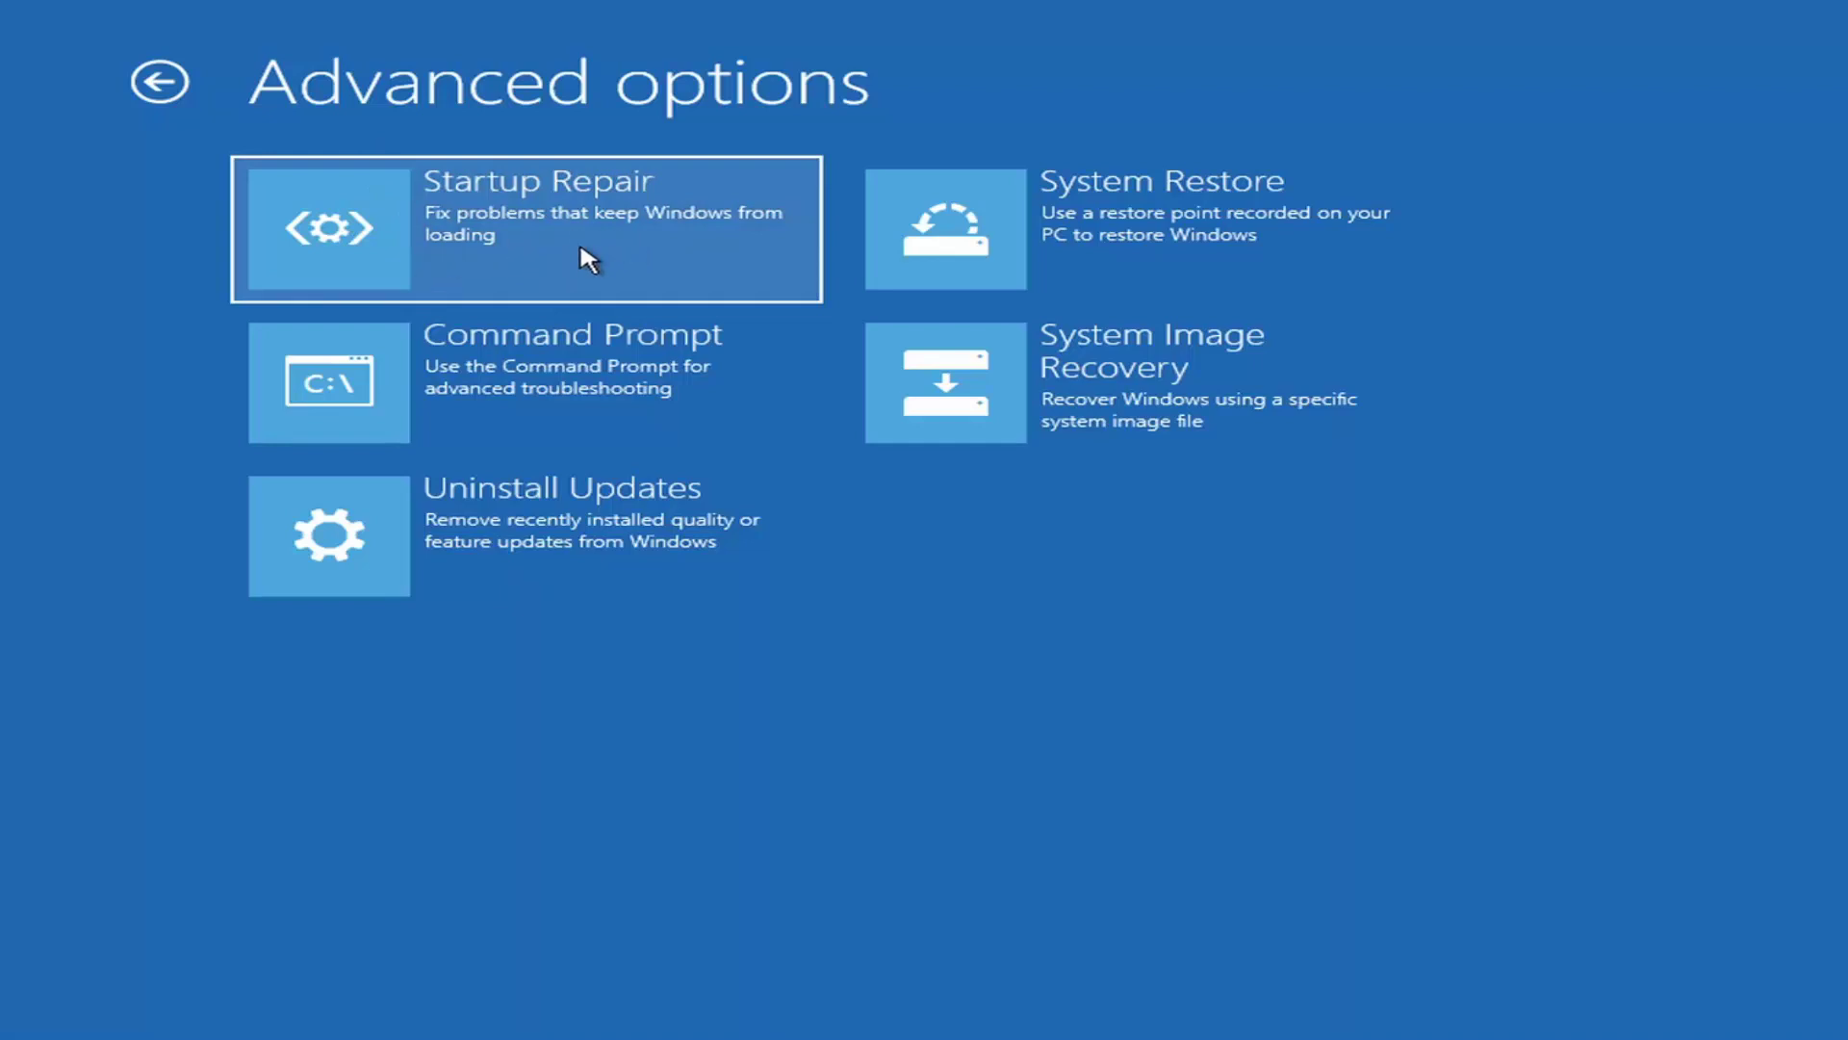
{"action": "left_click", "coordinate": [495, 246]}
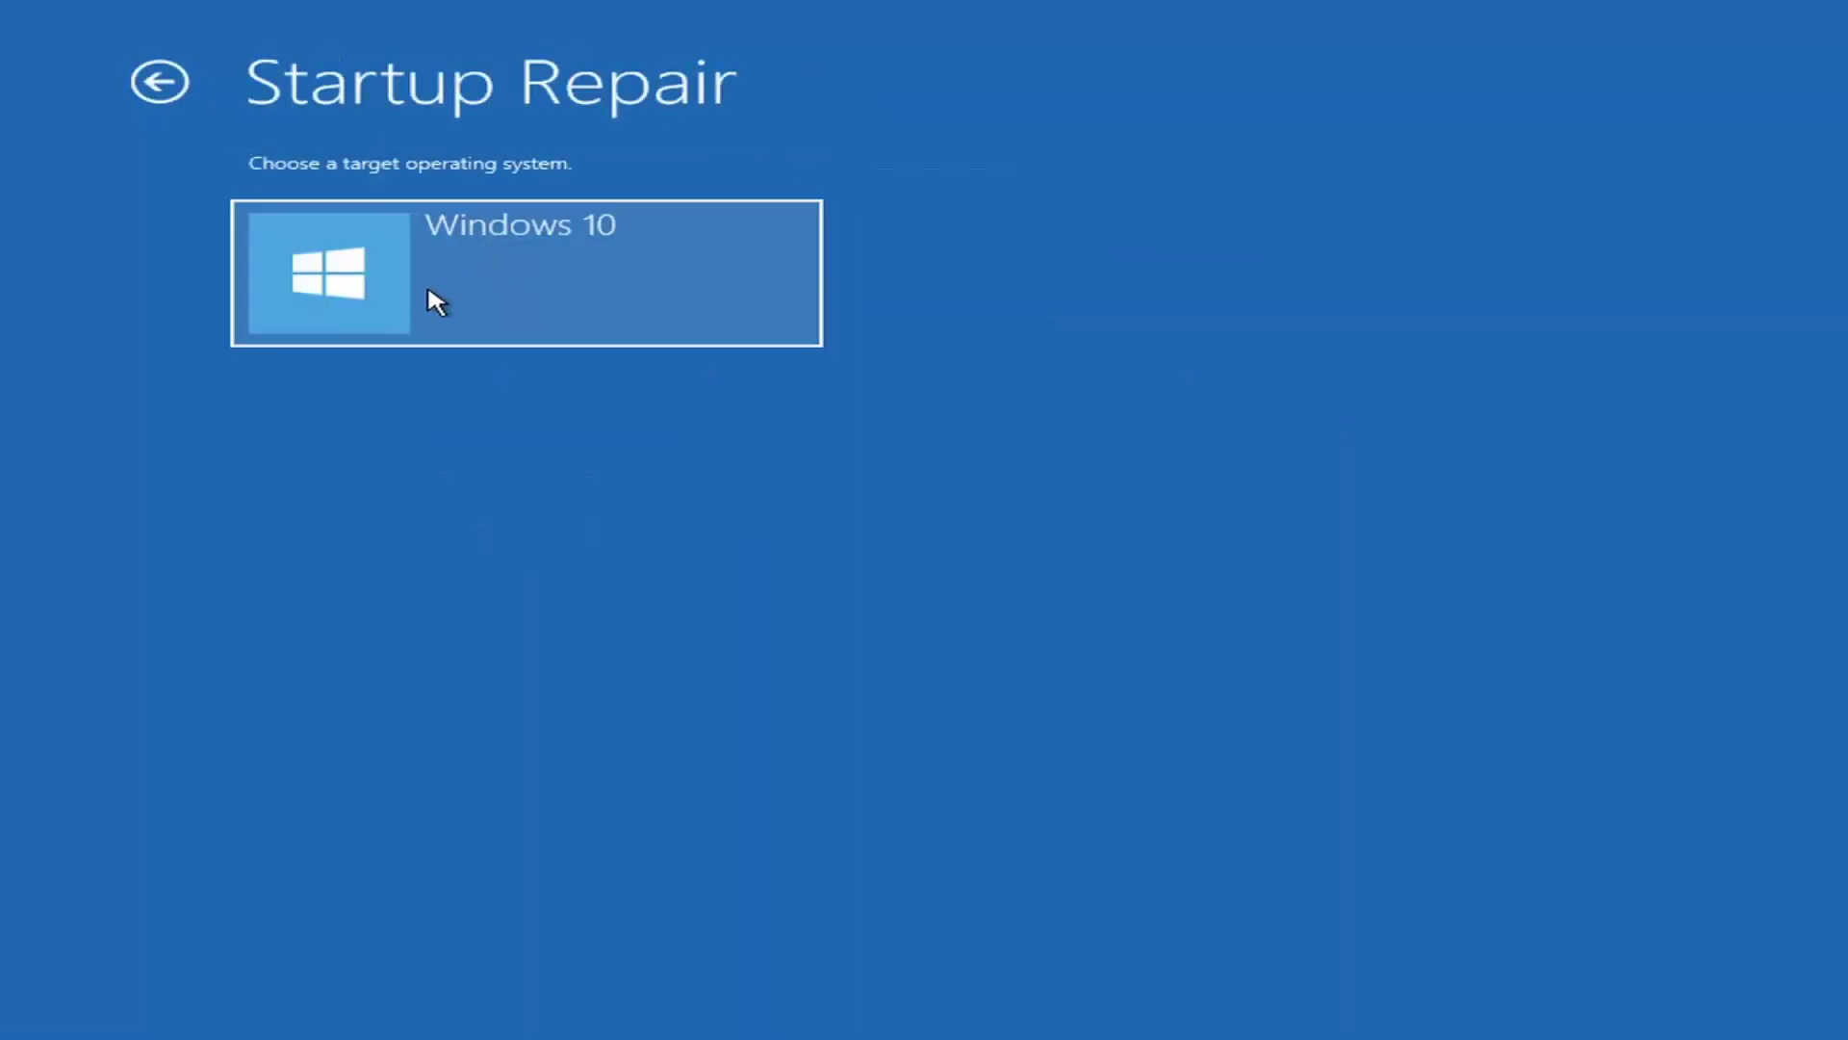
{"action": "left_click", "coordinate": [366, 216]}
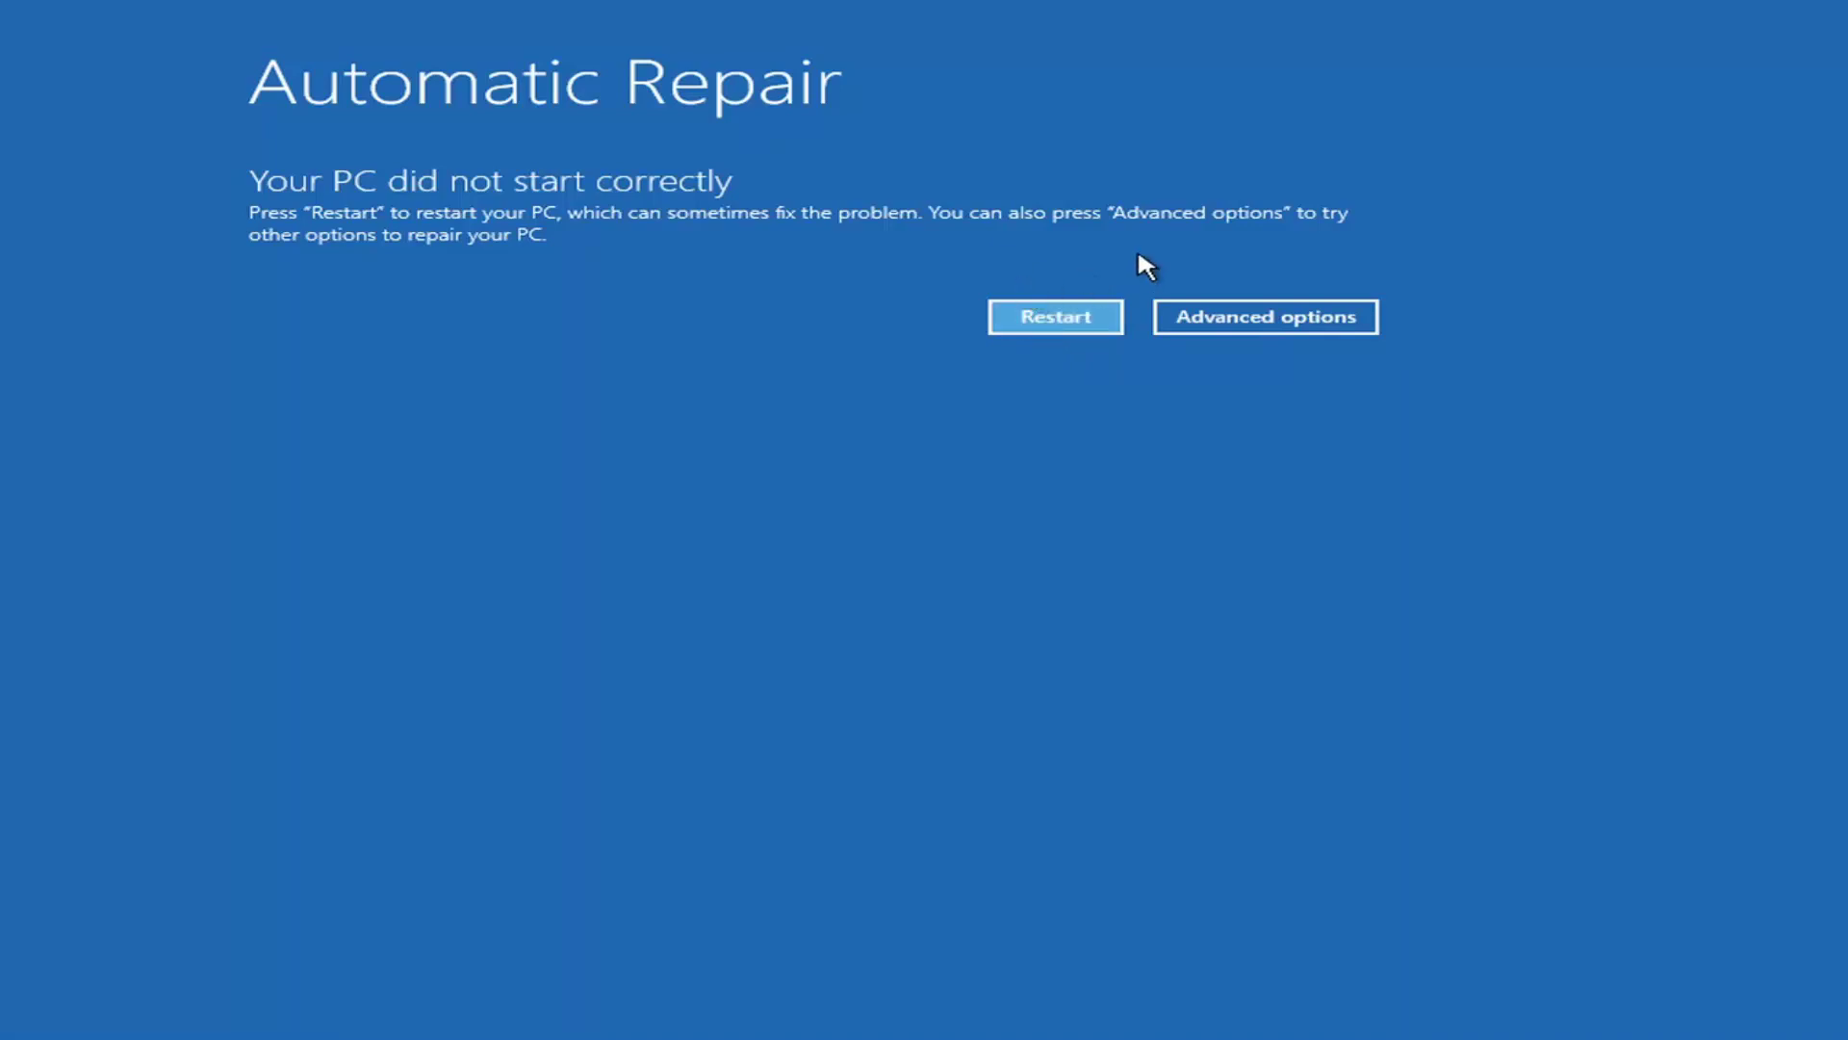
Open the advanced troubleshooting options from Automatic Repair, review the Uninstall Updates choices, and return to the advanced options.
{"action": "left_click", "coordinate": [1265, 331]}
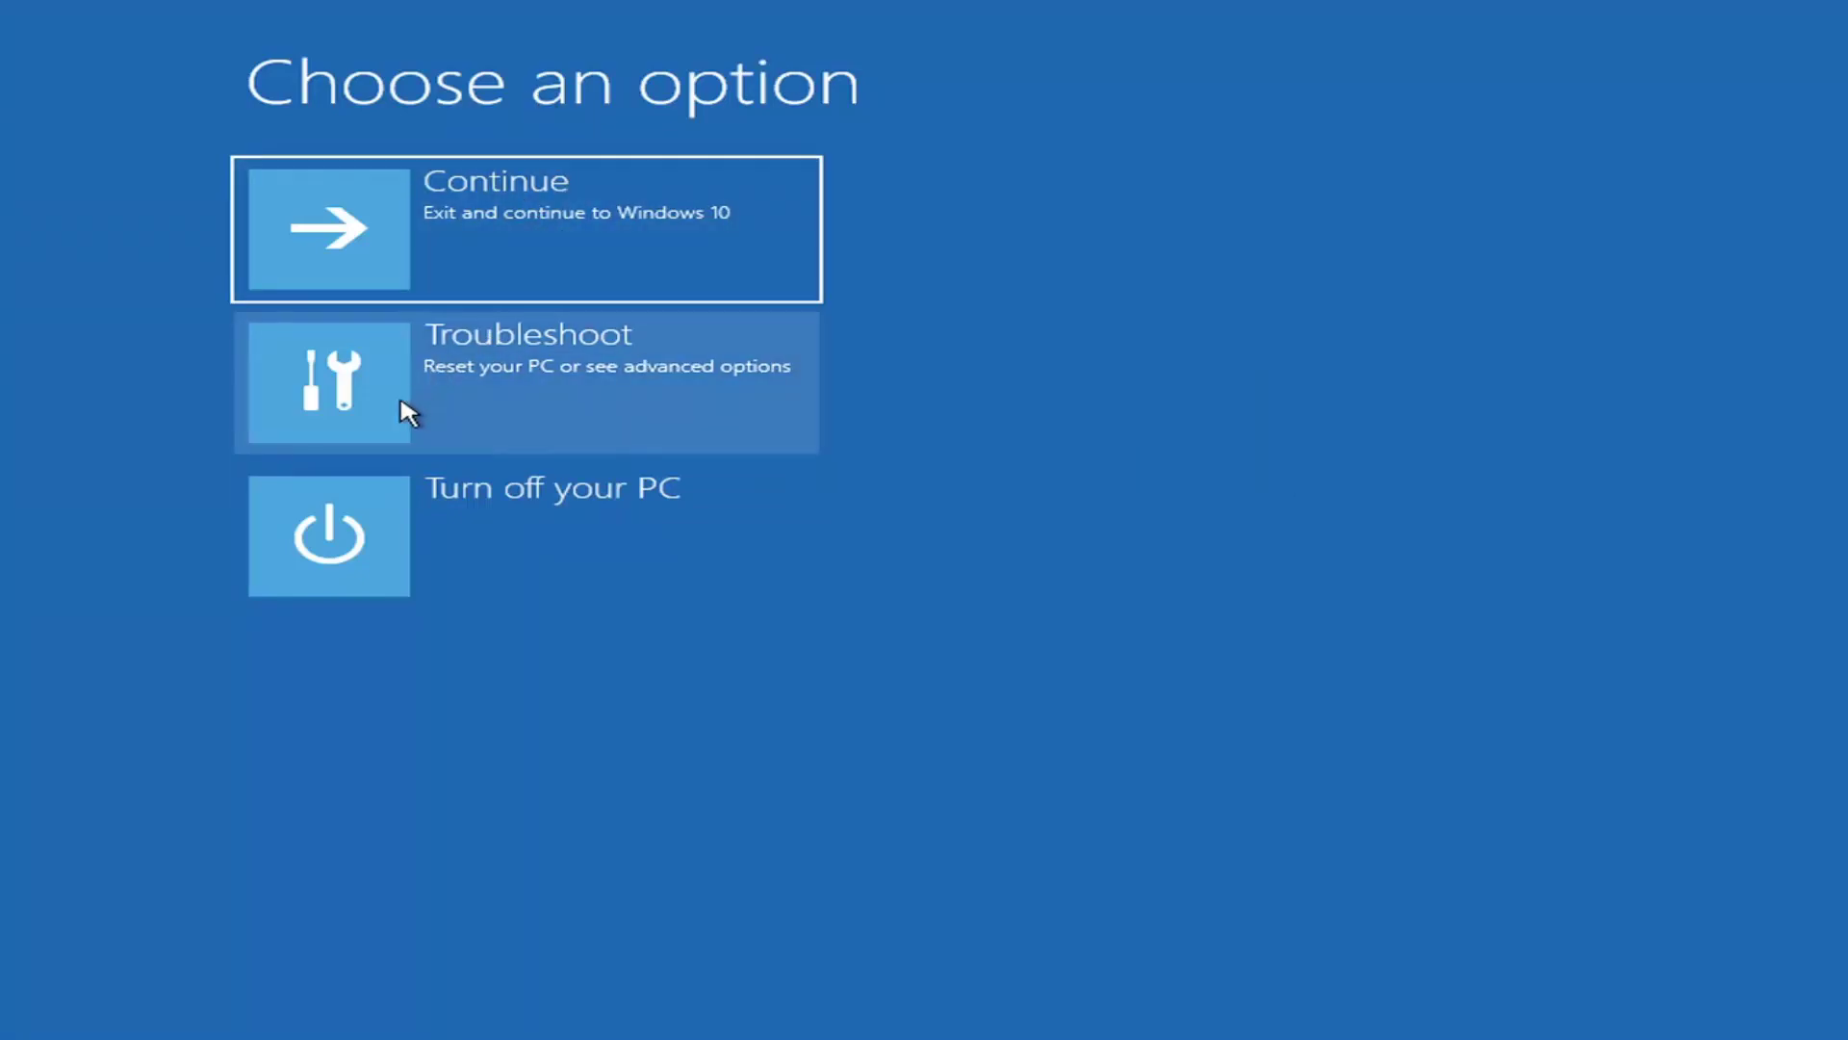
{"action": "left_click", "coordinate": [483, 382]}
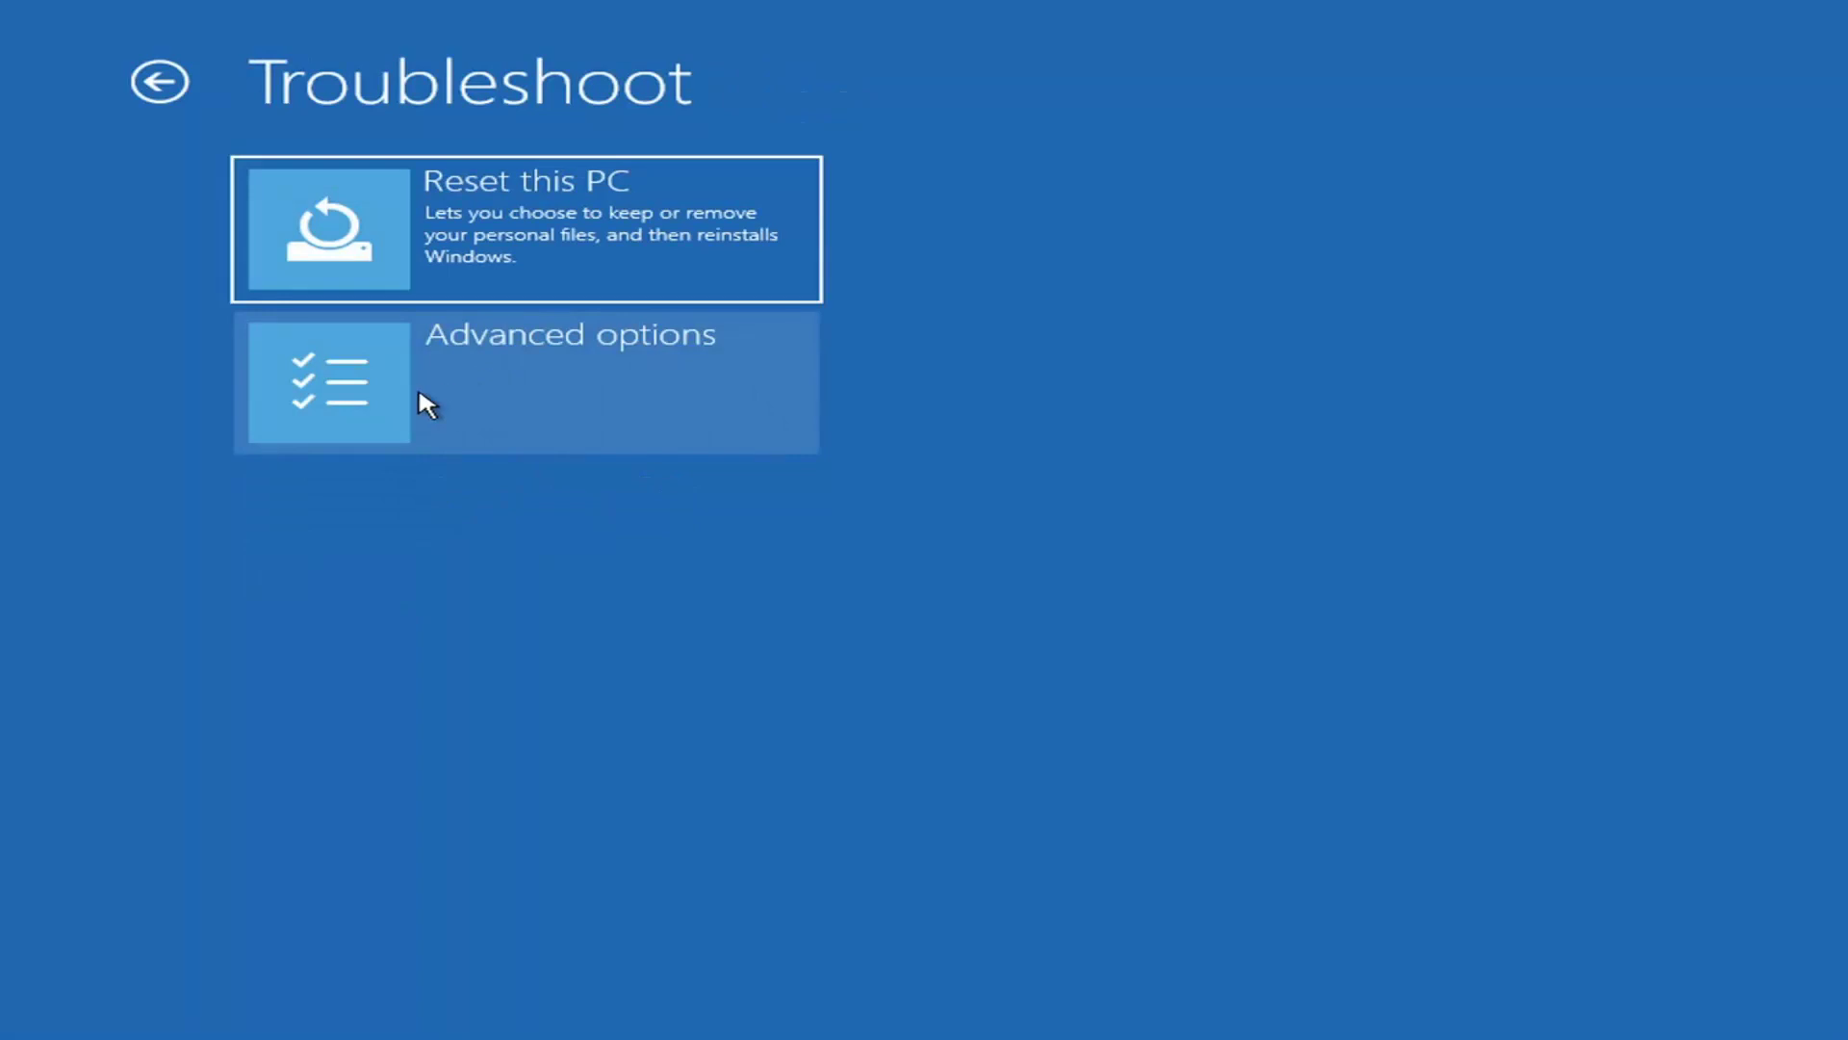
{"action": "left_click", "coordinate": [314, 394]}
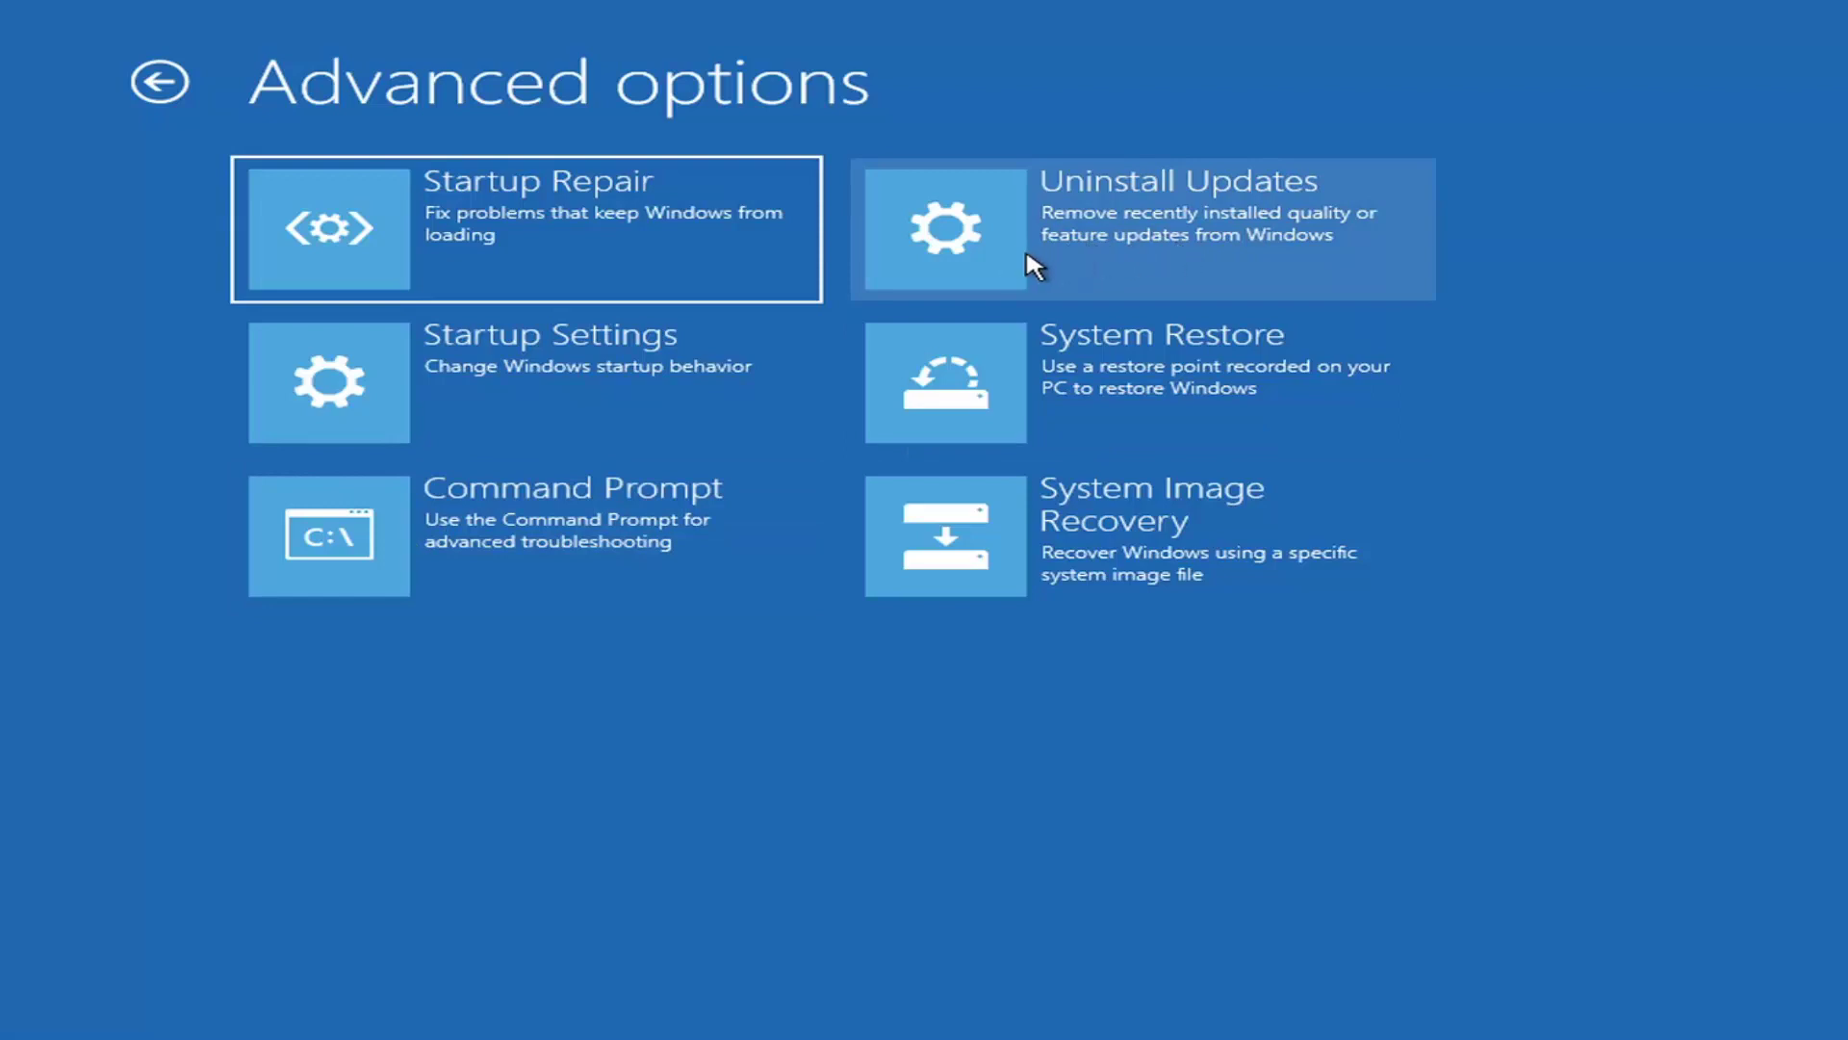
{"action": "left_click", "coordinate": [1190, 253]}
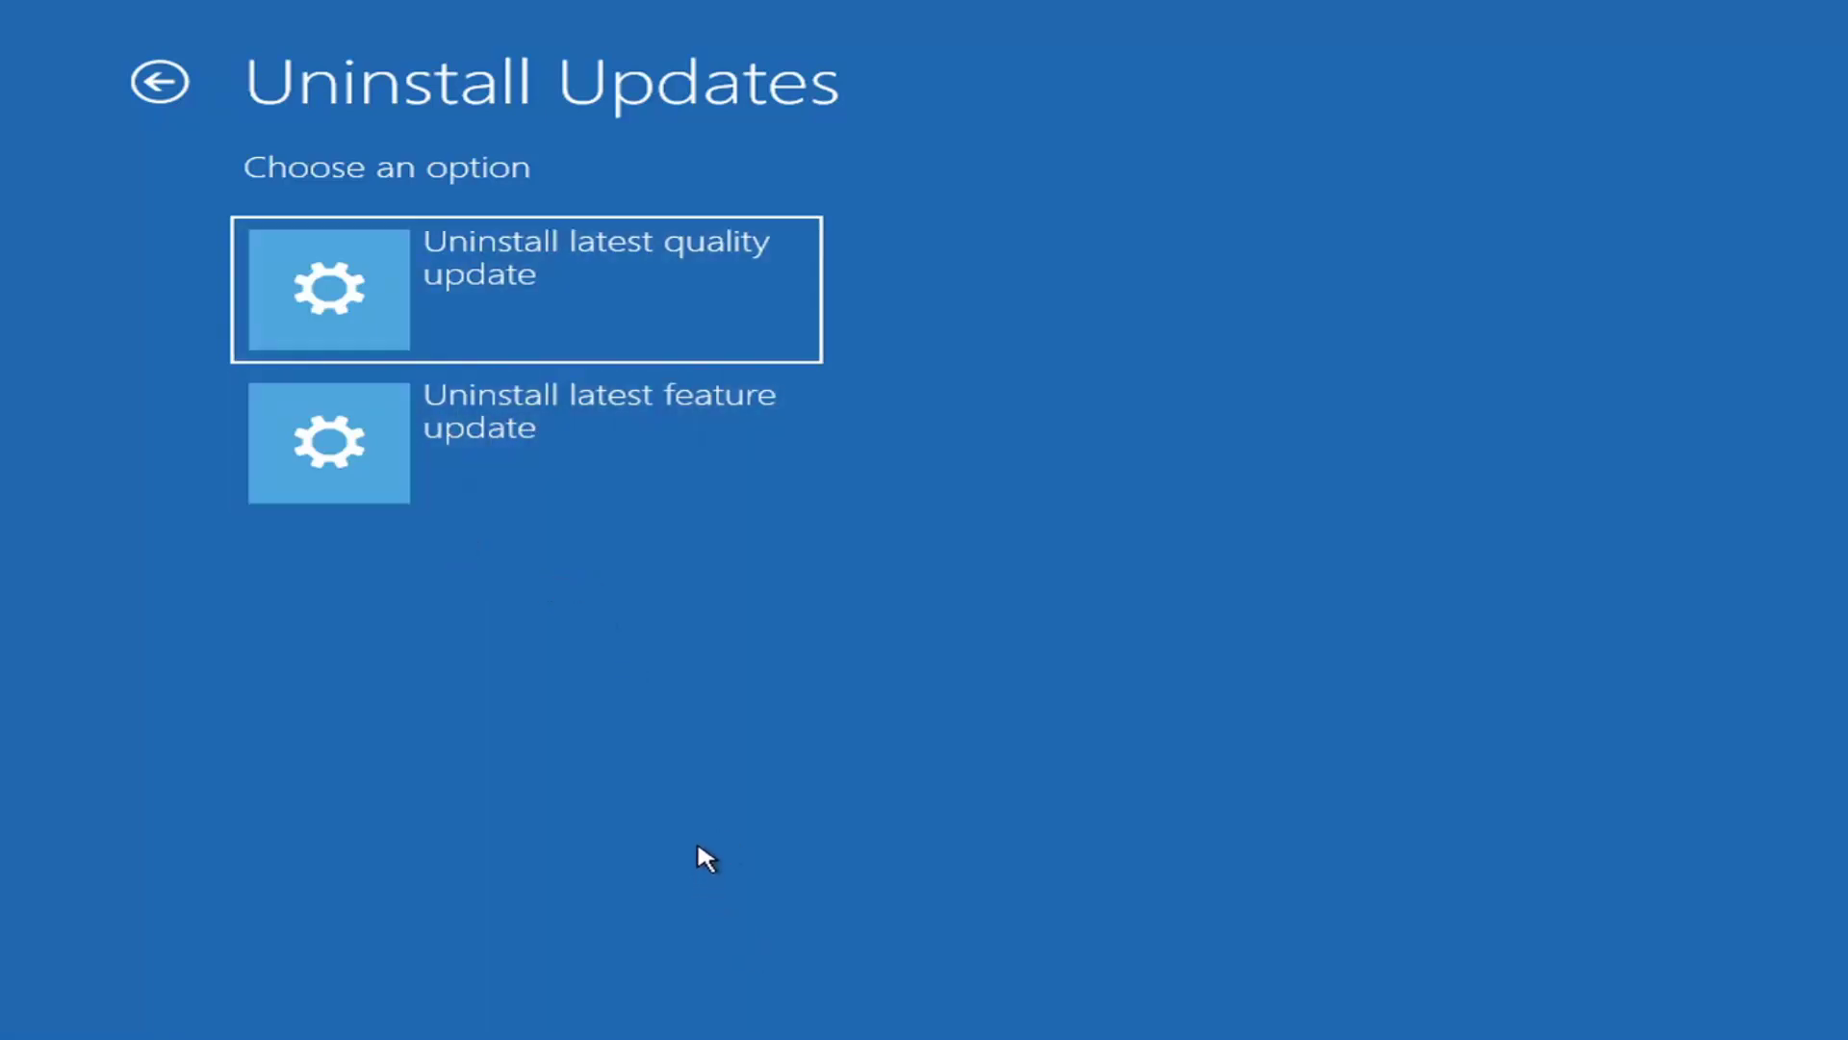
{"action": "left_click", "coordinate": [171, 87]}
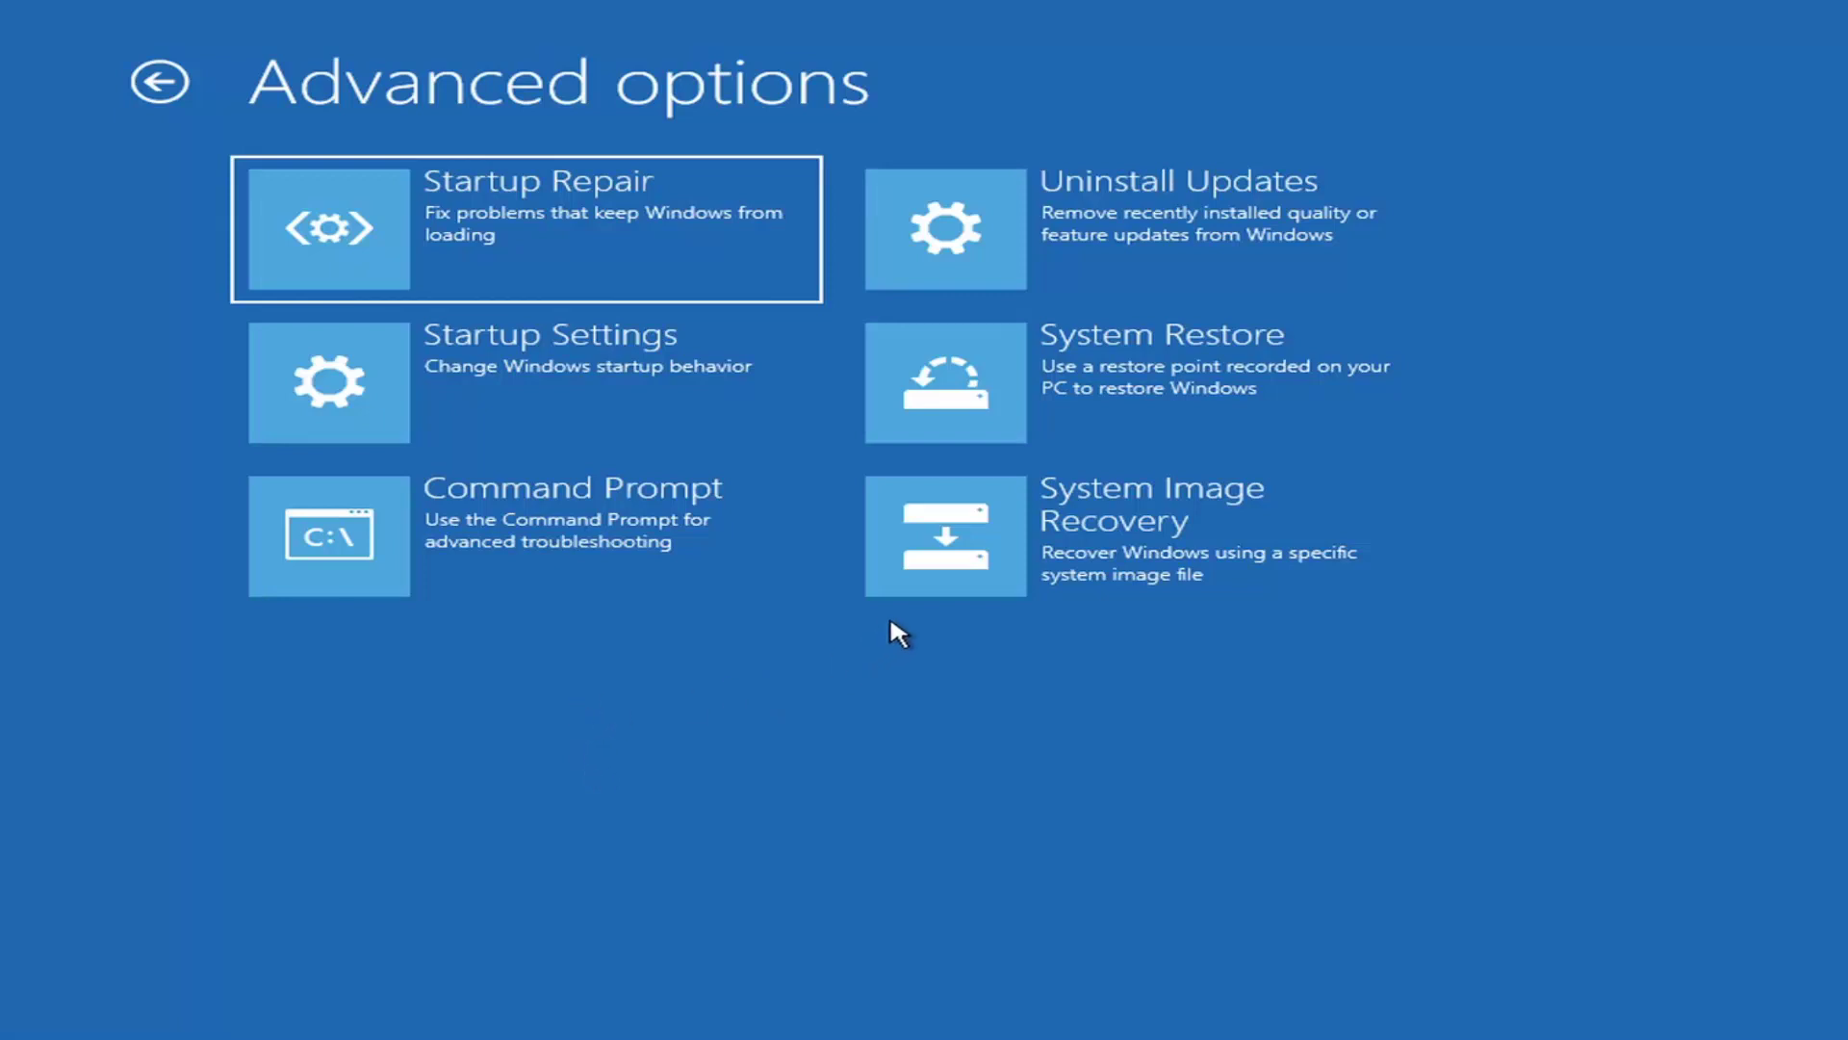
Start System Image Recovery, choose the listed account, and enter its password to continue, clearing the first password entry.
{"action": "left_click", "coordinate": [1080, 541]}
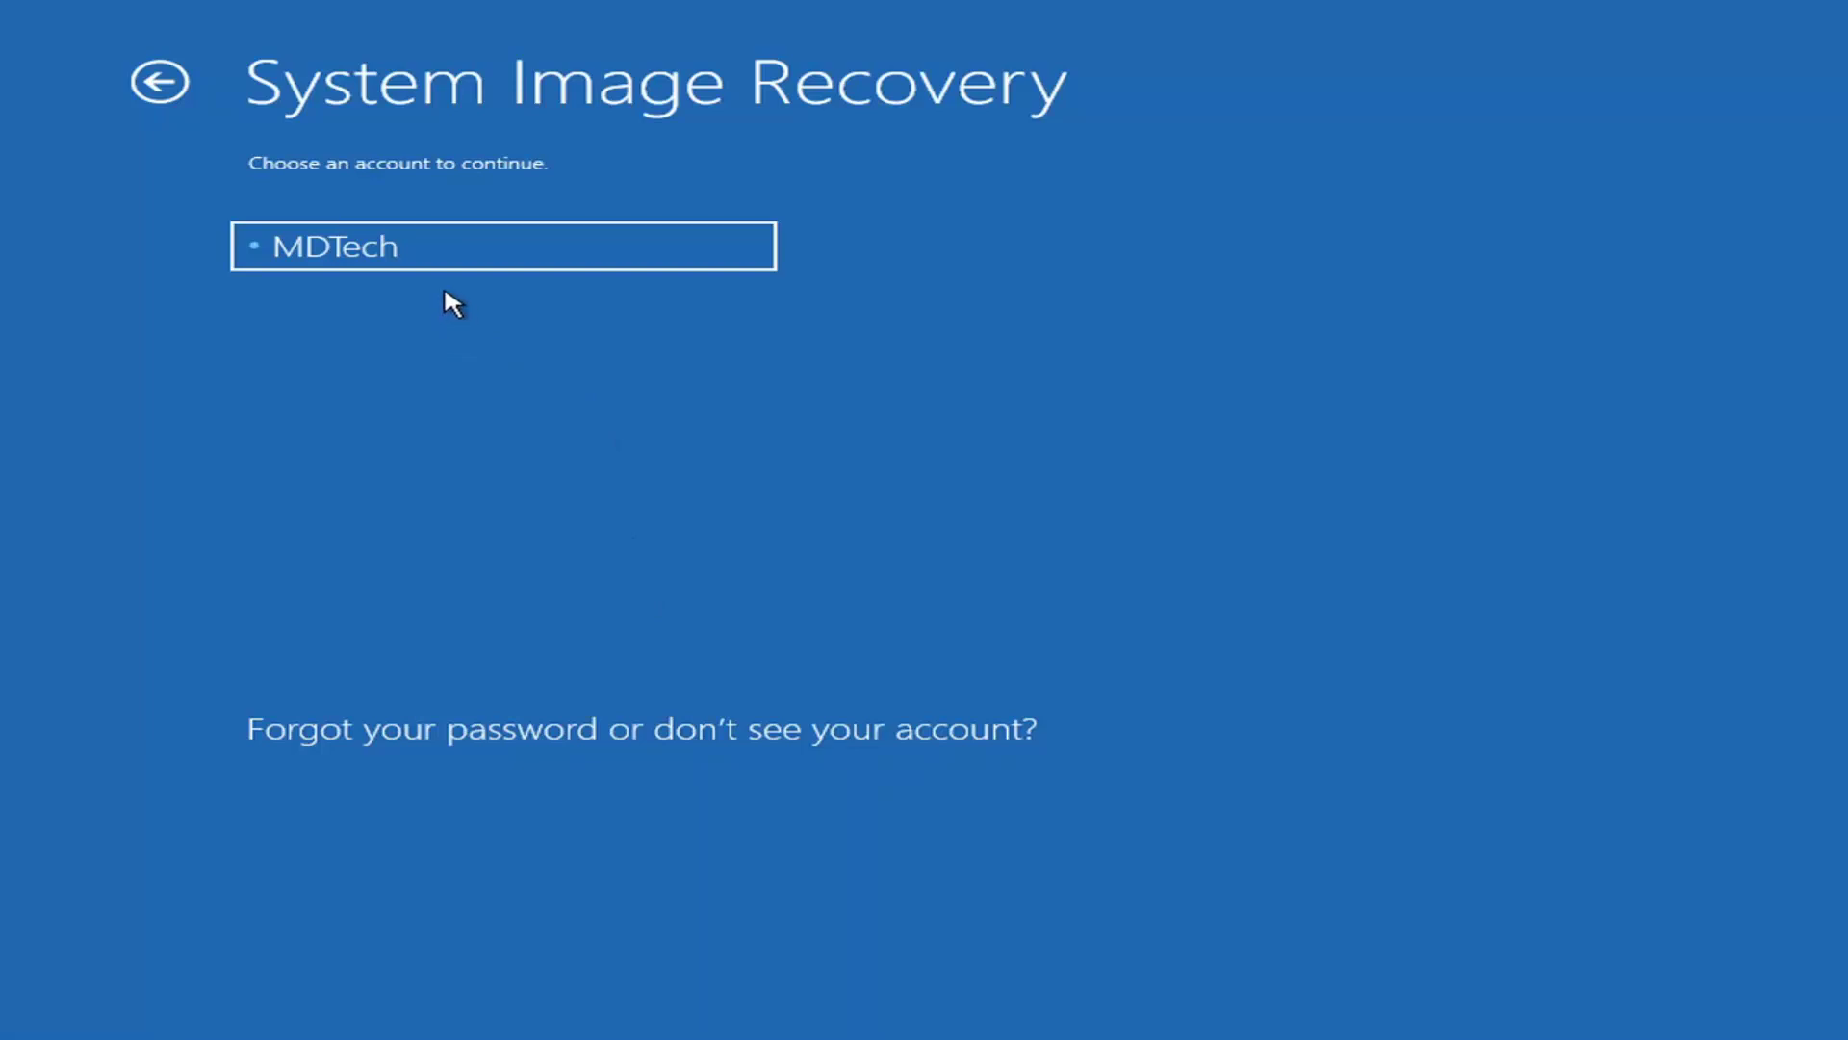
{"action": "left_click", "coordinate": [347, 251]}
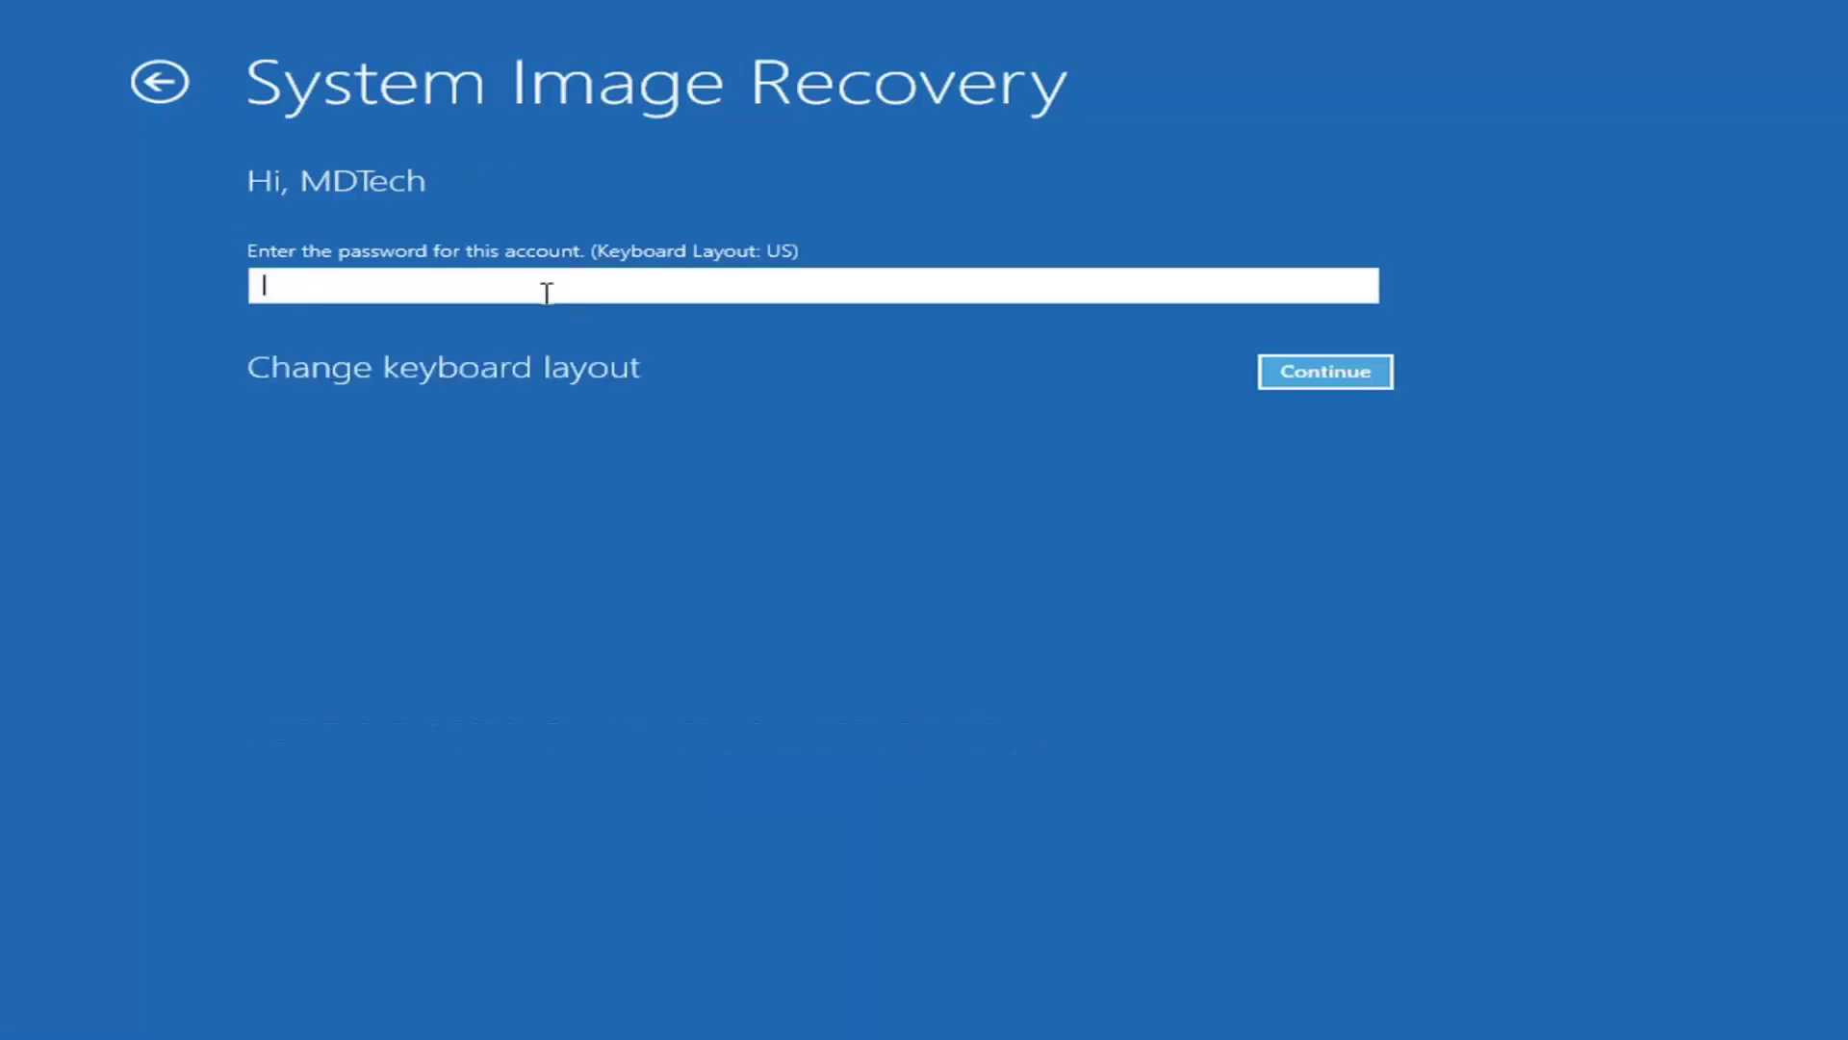
{"action": "type", "text": "*********"}
{"action": "left_click", "coordinate": [1316, 374]}
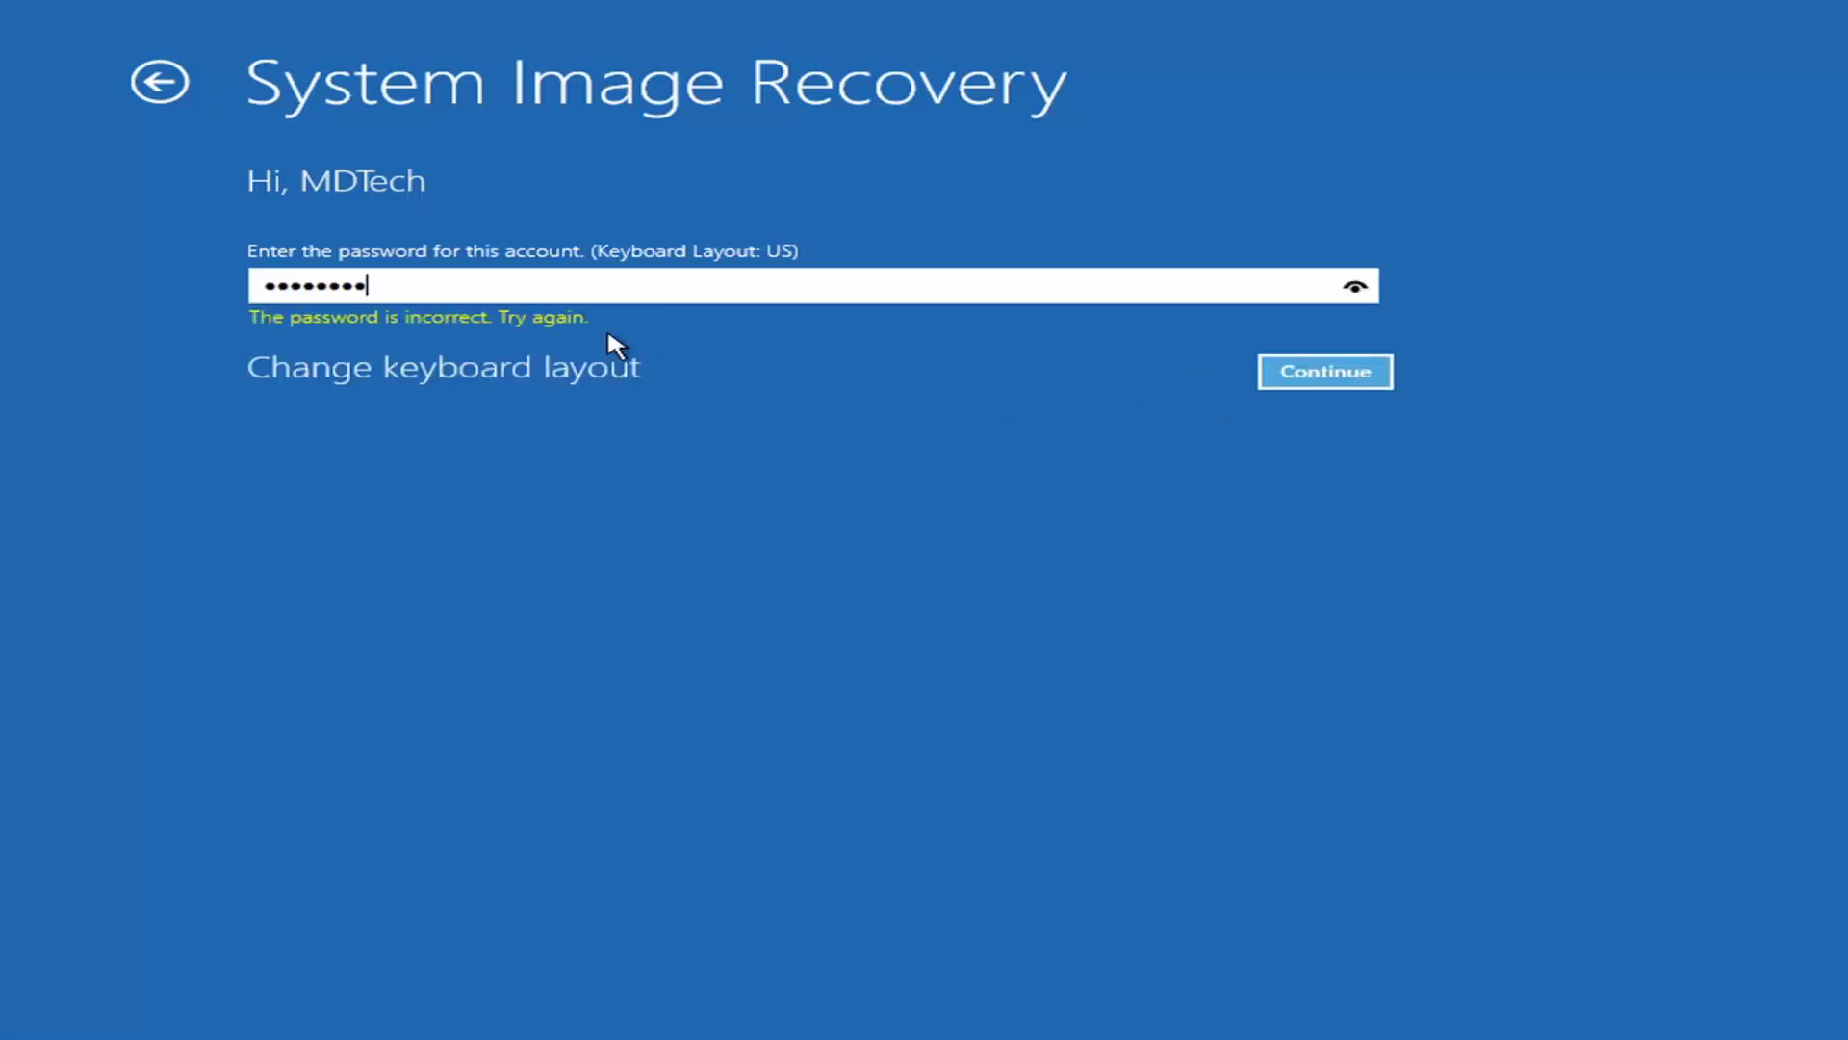
{"action": "left_click_drag", "start_coordinate": [363, 280], "coordinate": [77, 272]}
{"action": "key", "text": "BackSpace"}
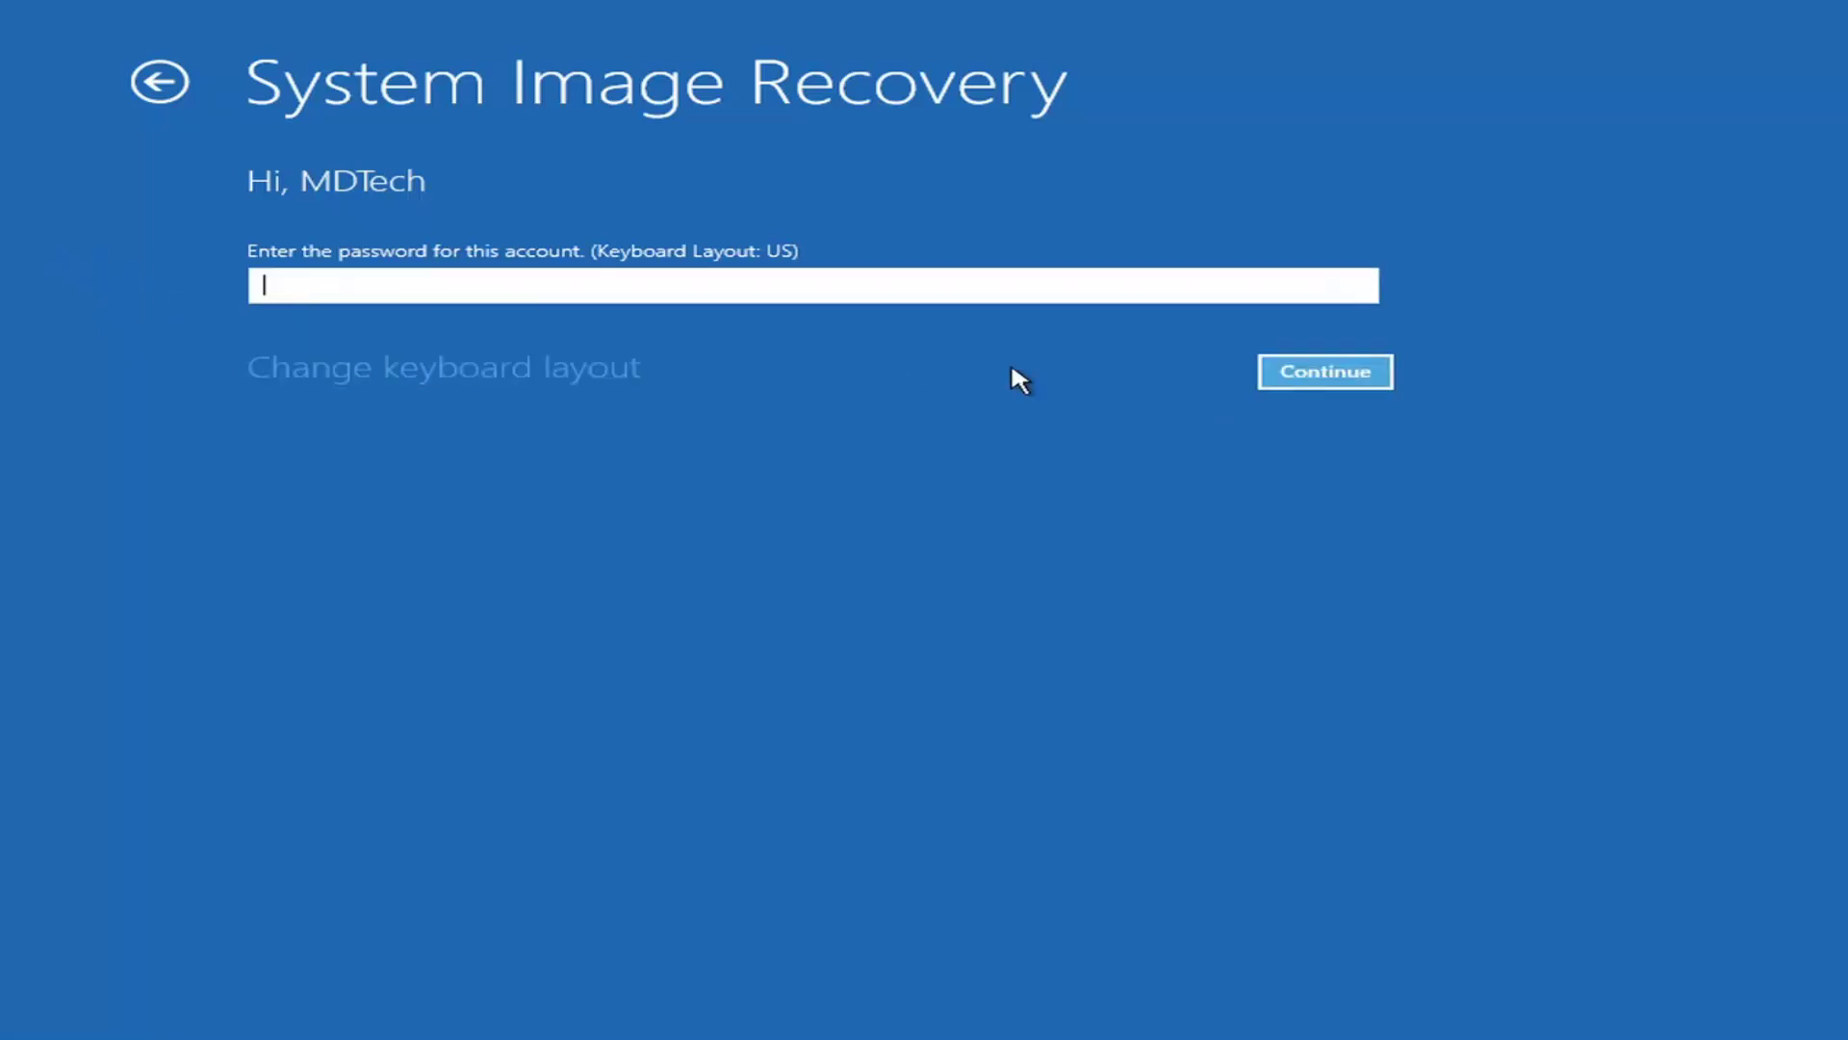
{"action": "left_click", "coordinate": [1333, 381]}
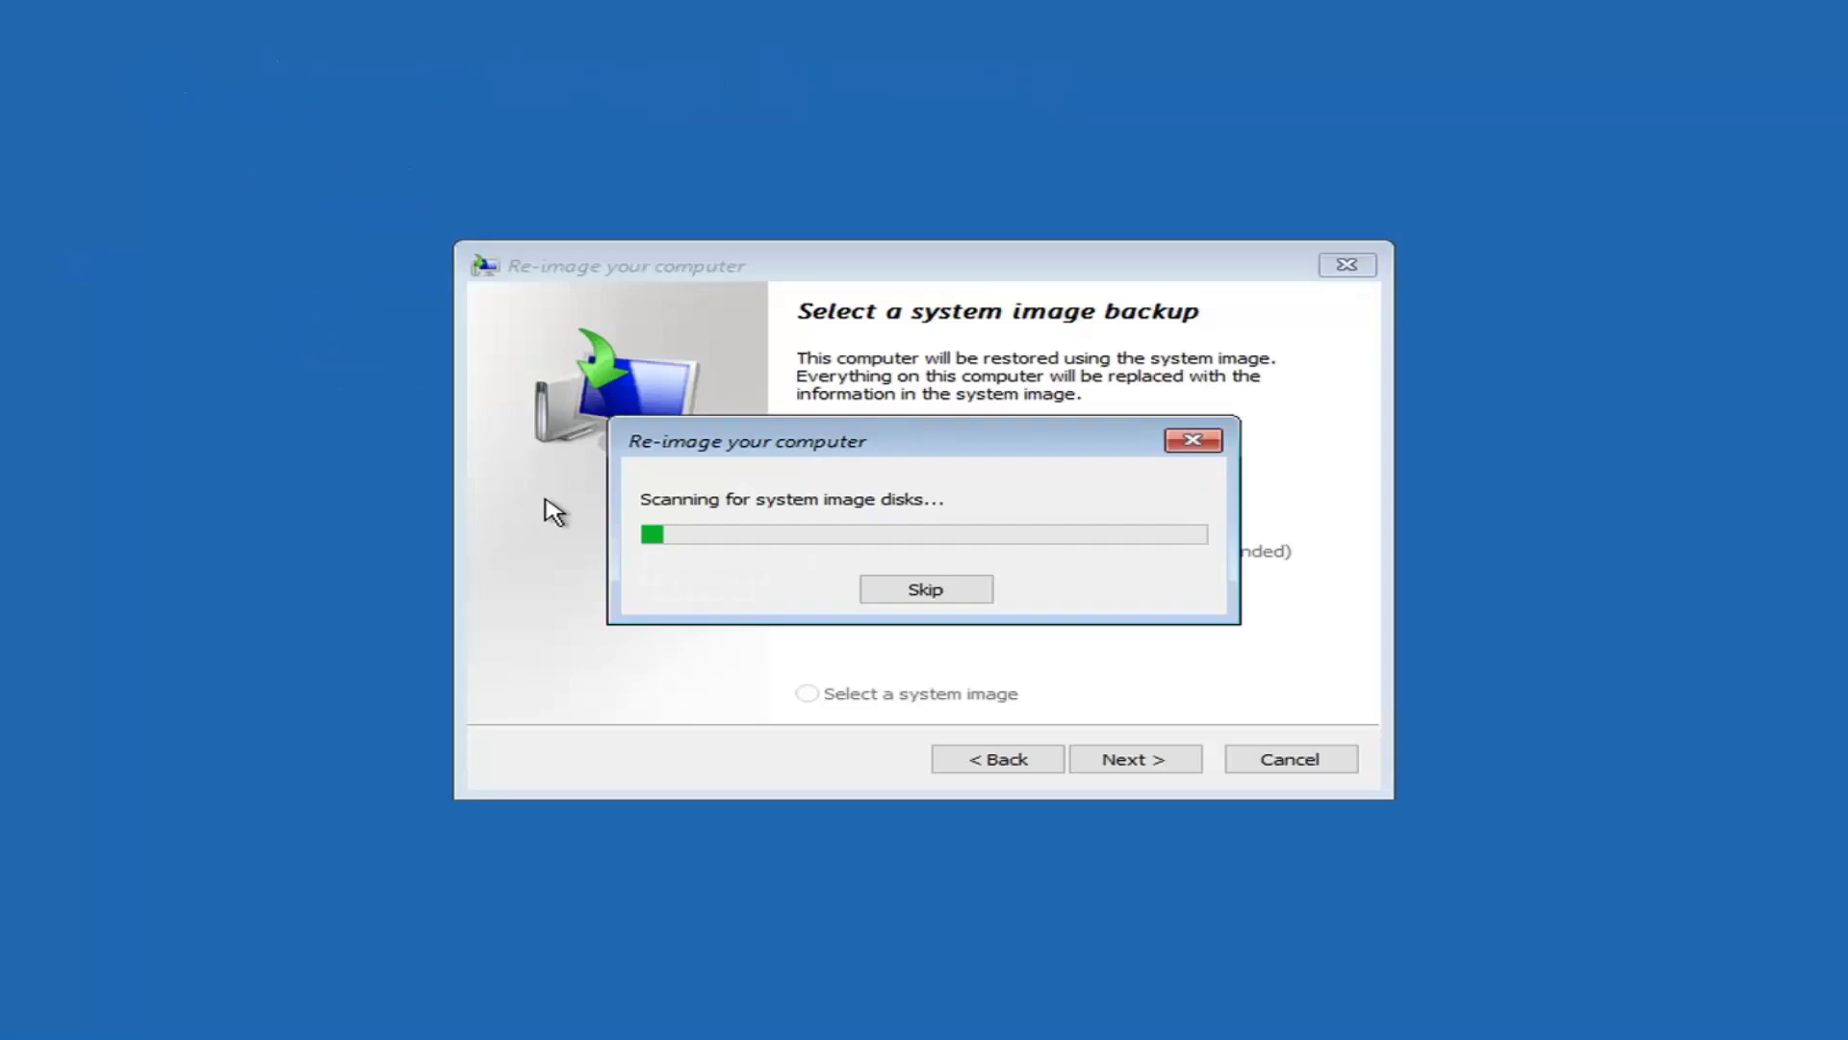
Scan for system image disks, review and close the resulting notice, and cancel re-imaging the computer.
{"action": "left_click_drag", "start_coordinate": [769, 458], "coordinate": [761, 373]}
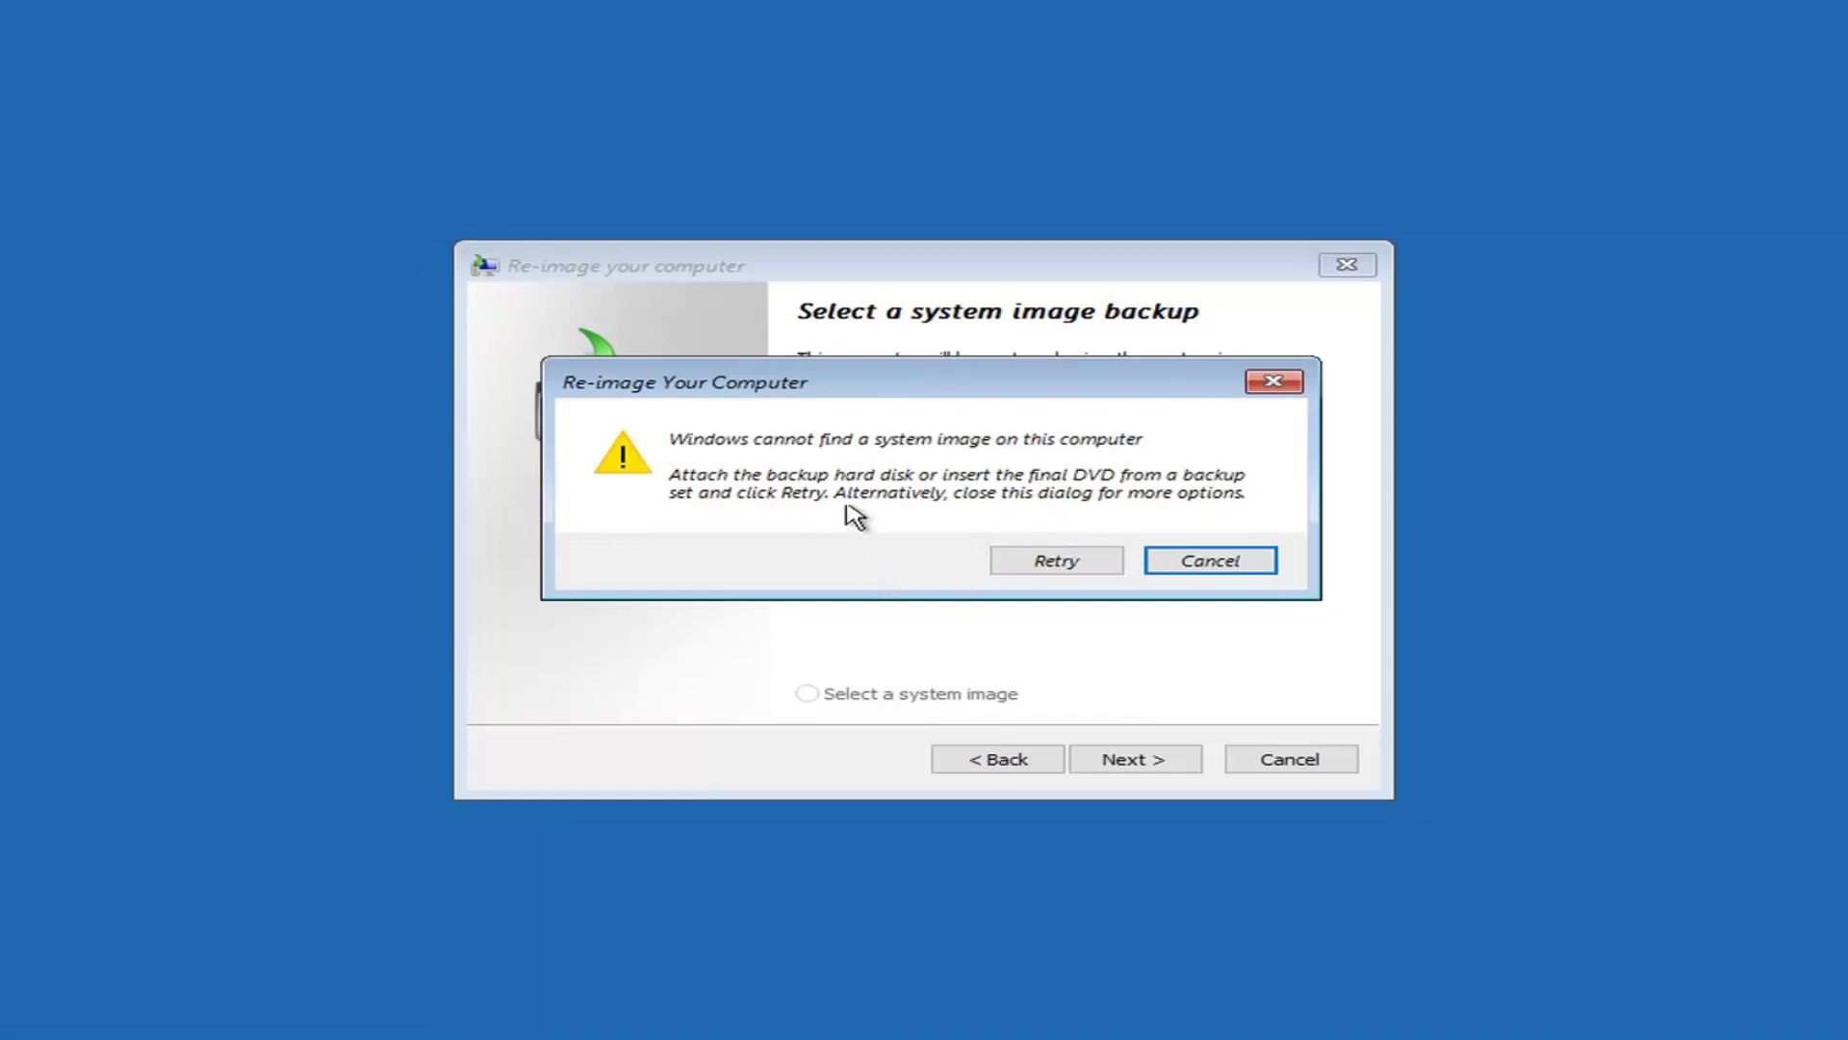
{"action": "mouse_move", "coordinate": [949, 385]}
{"action": "left_mouse_down"}
{"action": "mouse_move", "coordinate": [979, 568]}
{"action": "mouse_move", "coordinate": [944, 769]}
{"action": "mouse_move", "coordinate": [955, 360]}
{"action": "left_mouse_up"}
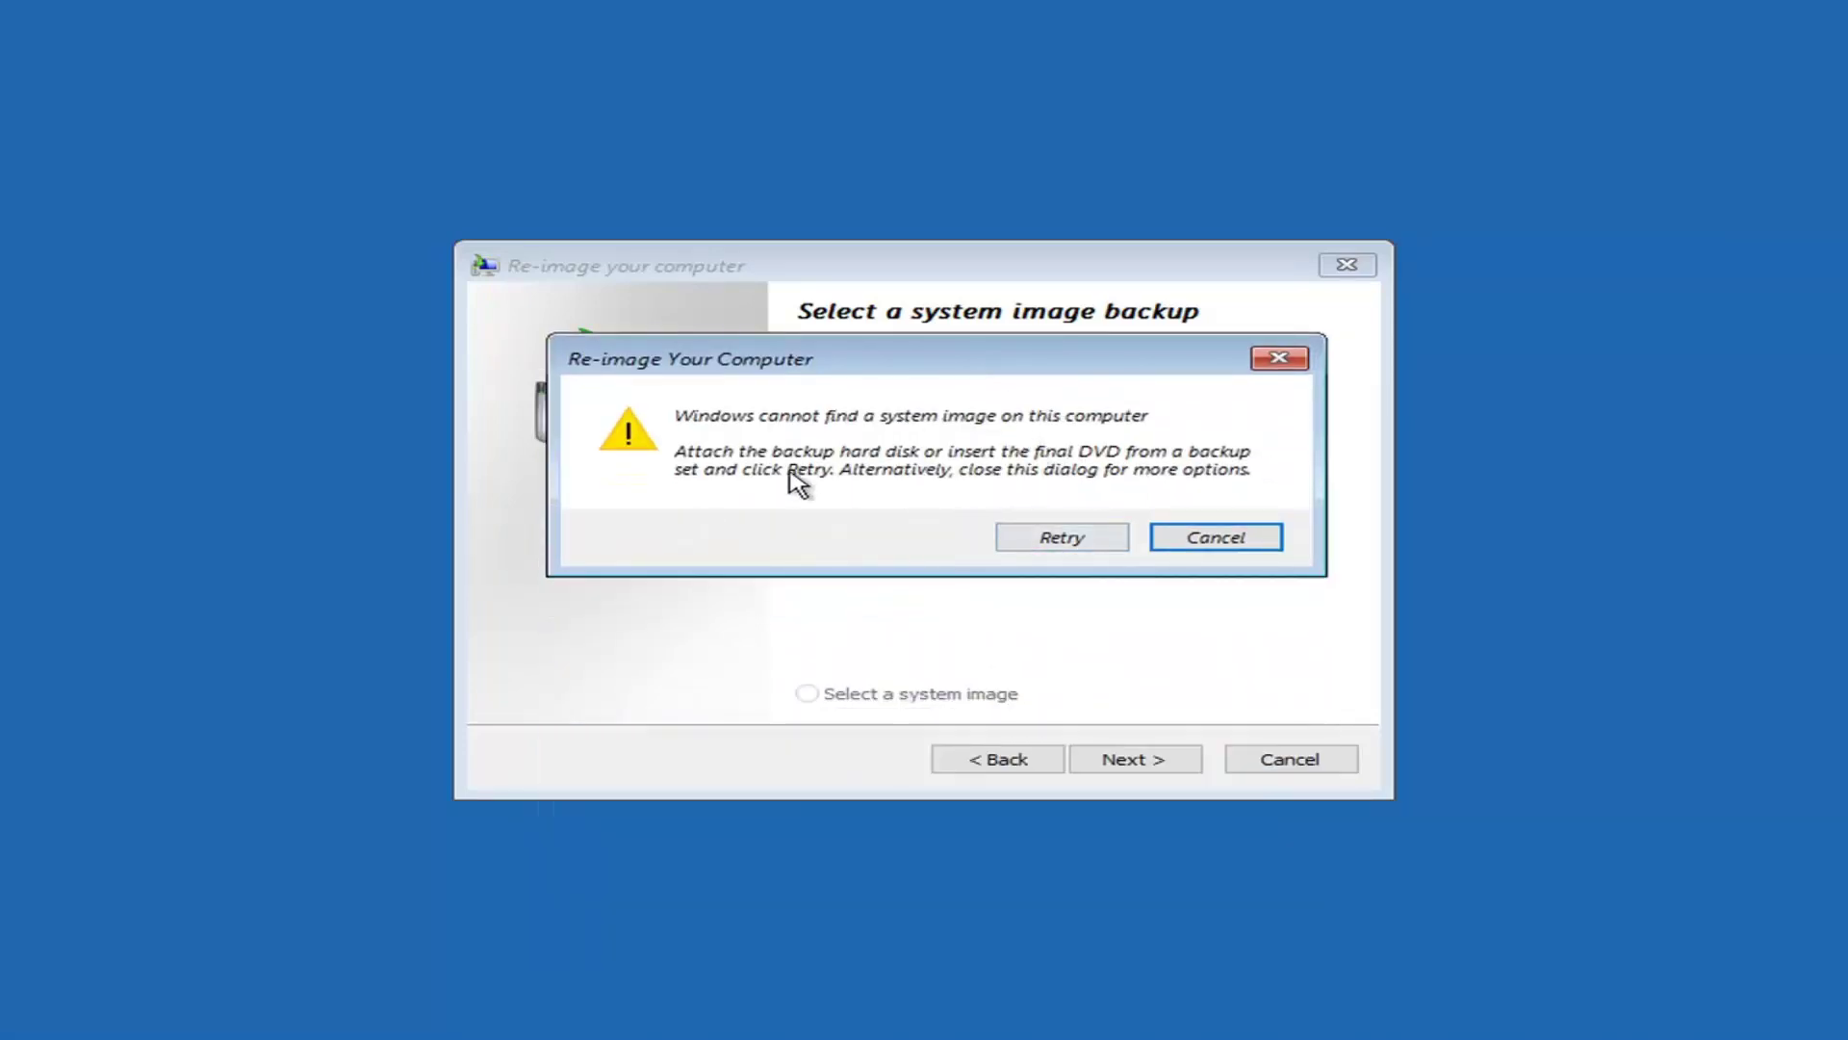
{"action": "left_click_drag", "start_coordinate": [910, 356], "coordinate": [924, 328]}
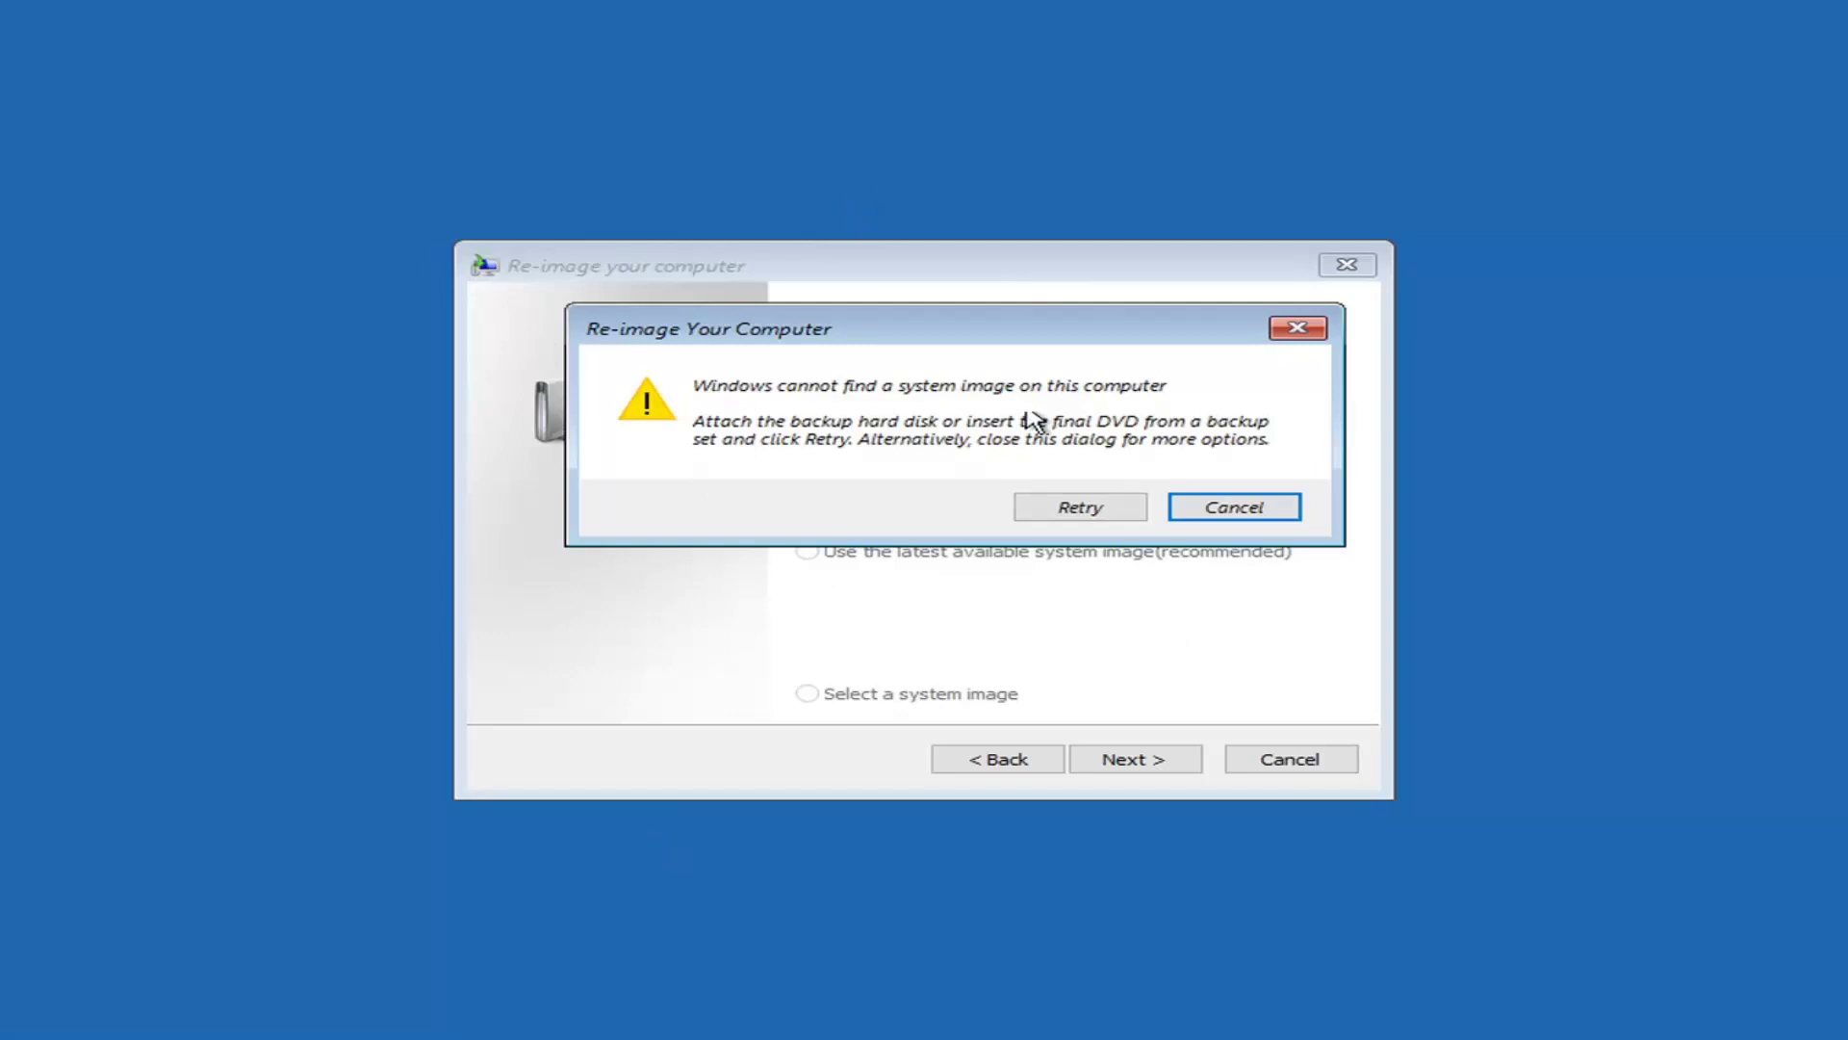
{"action": "left_click", "coordinate": [1301, 329]}
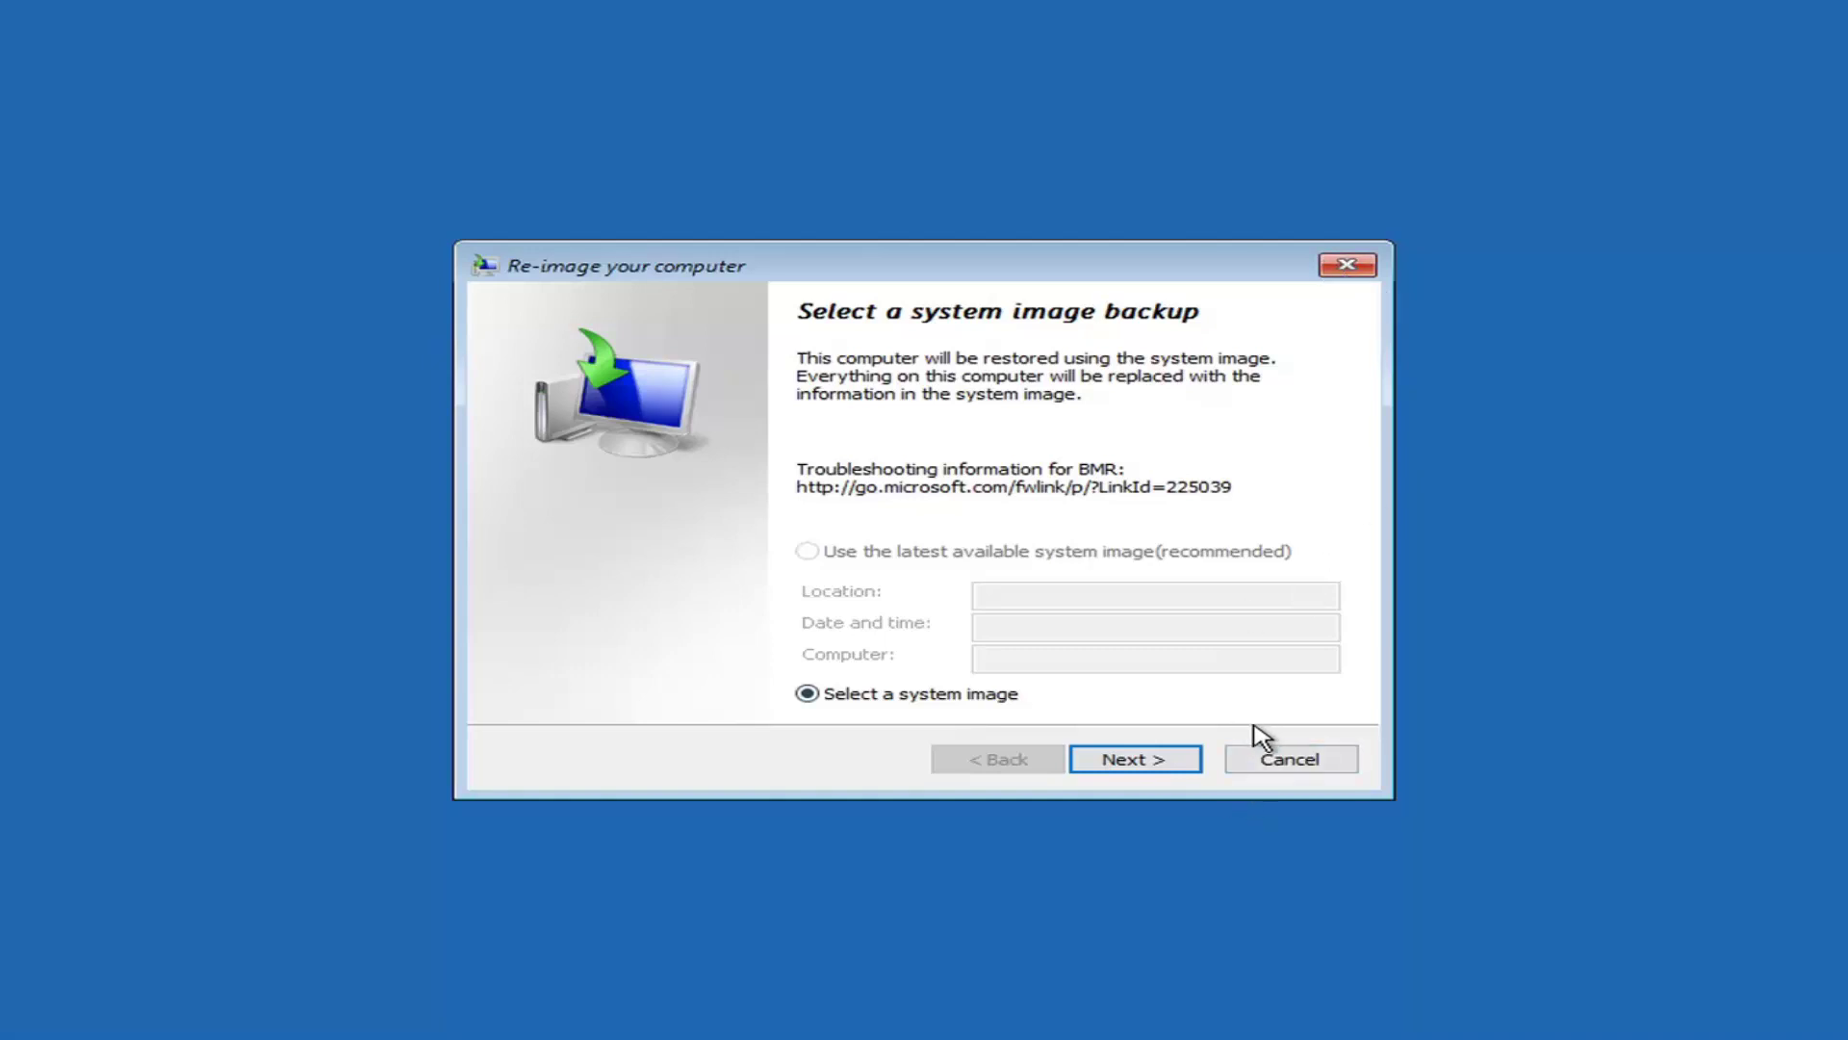
{"action": "left_click", "coordinate": [1290, 770]}
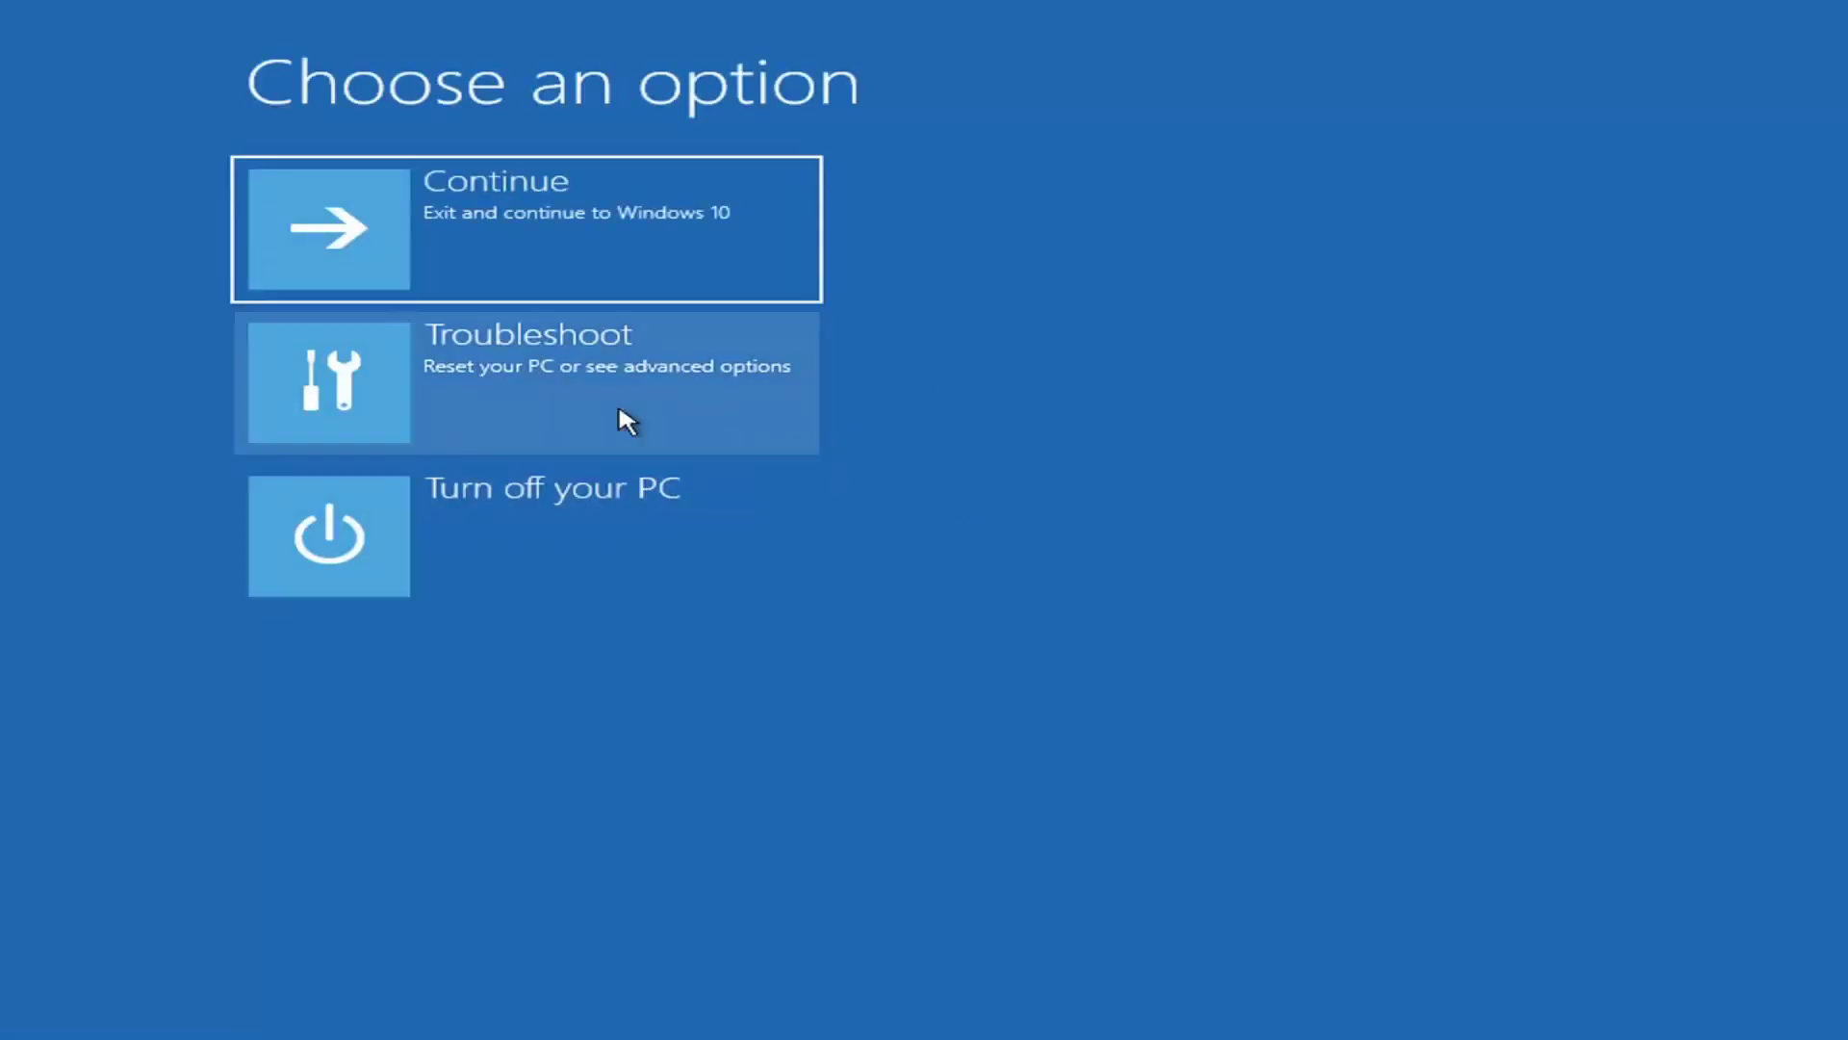
Open the Command Prompt from the advanced troubleshooting options.
{"action": "left_click", "coordinate": [441, 383]}
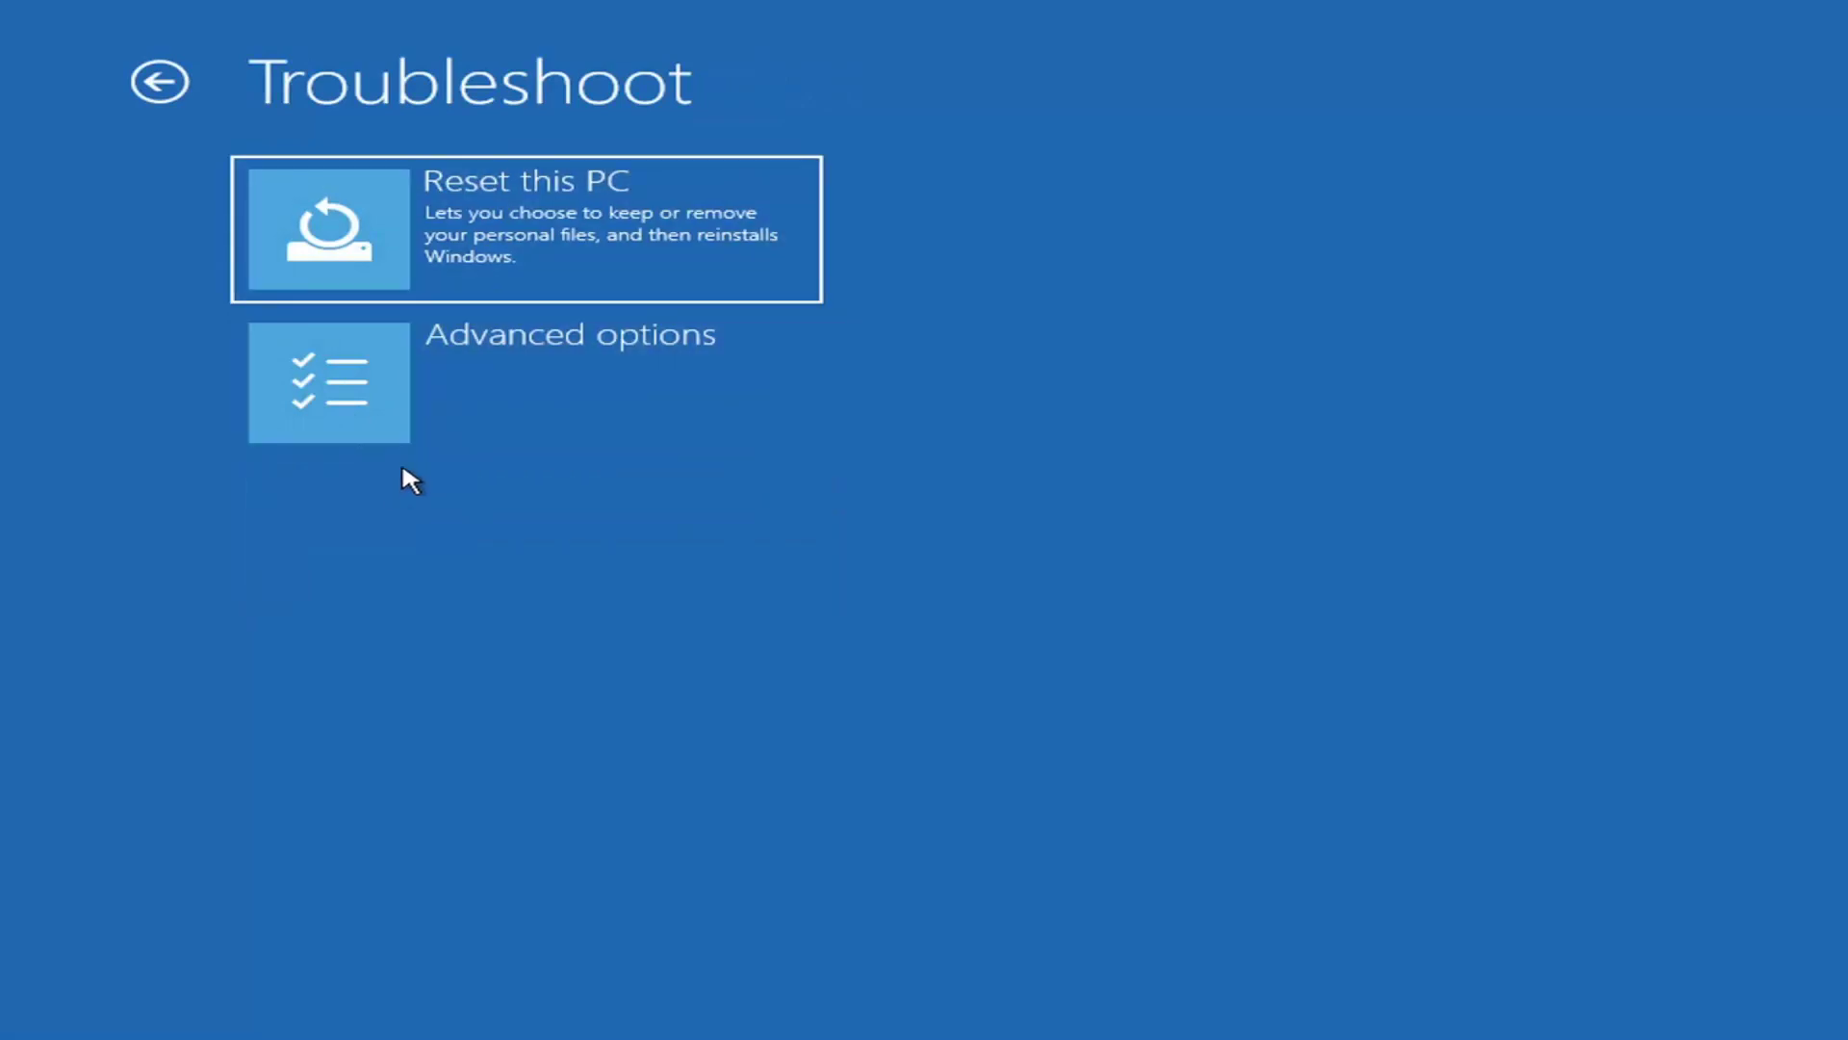
{"action": "left_click", "coordinate": [449, 400]}
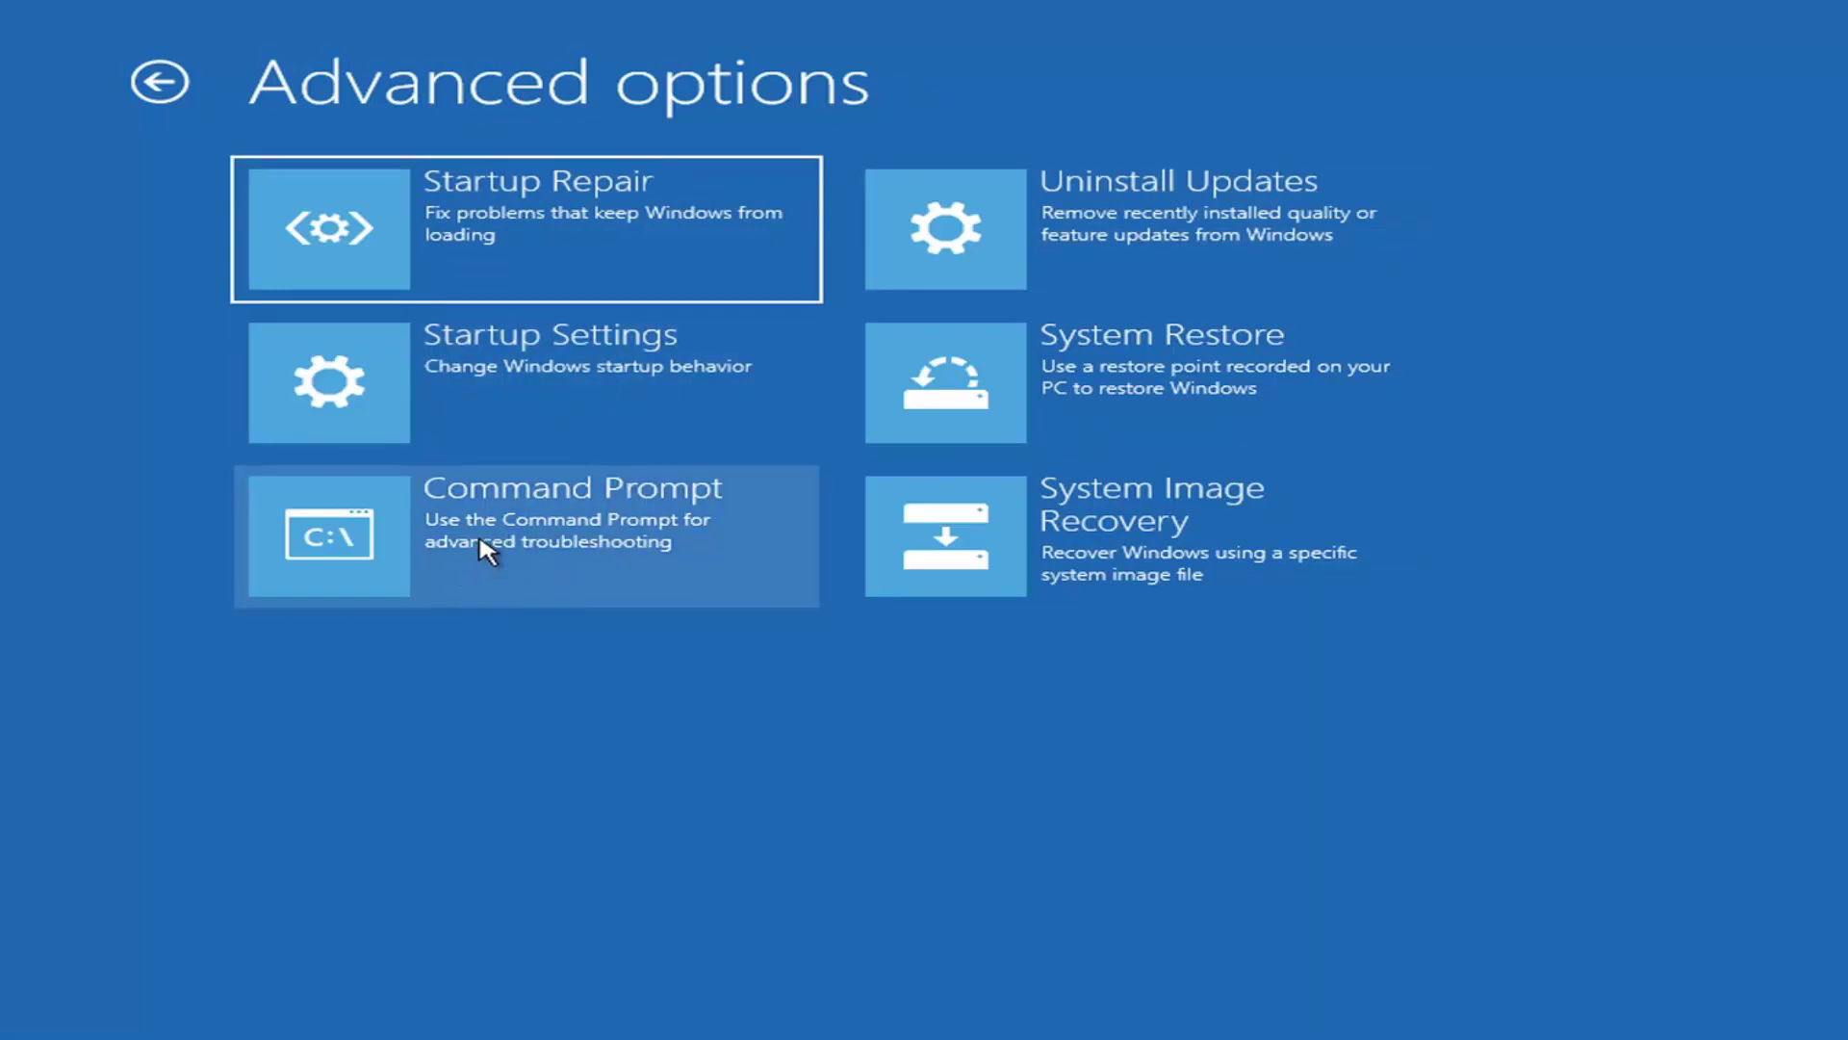
{"action": "left_click", "coordinate": [509, 535]}
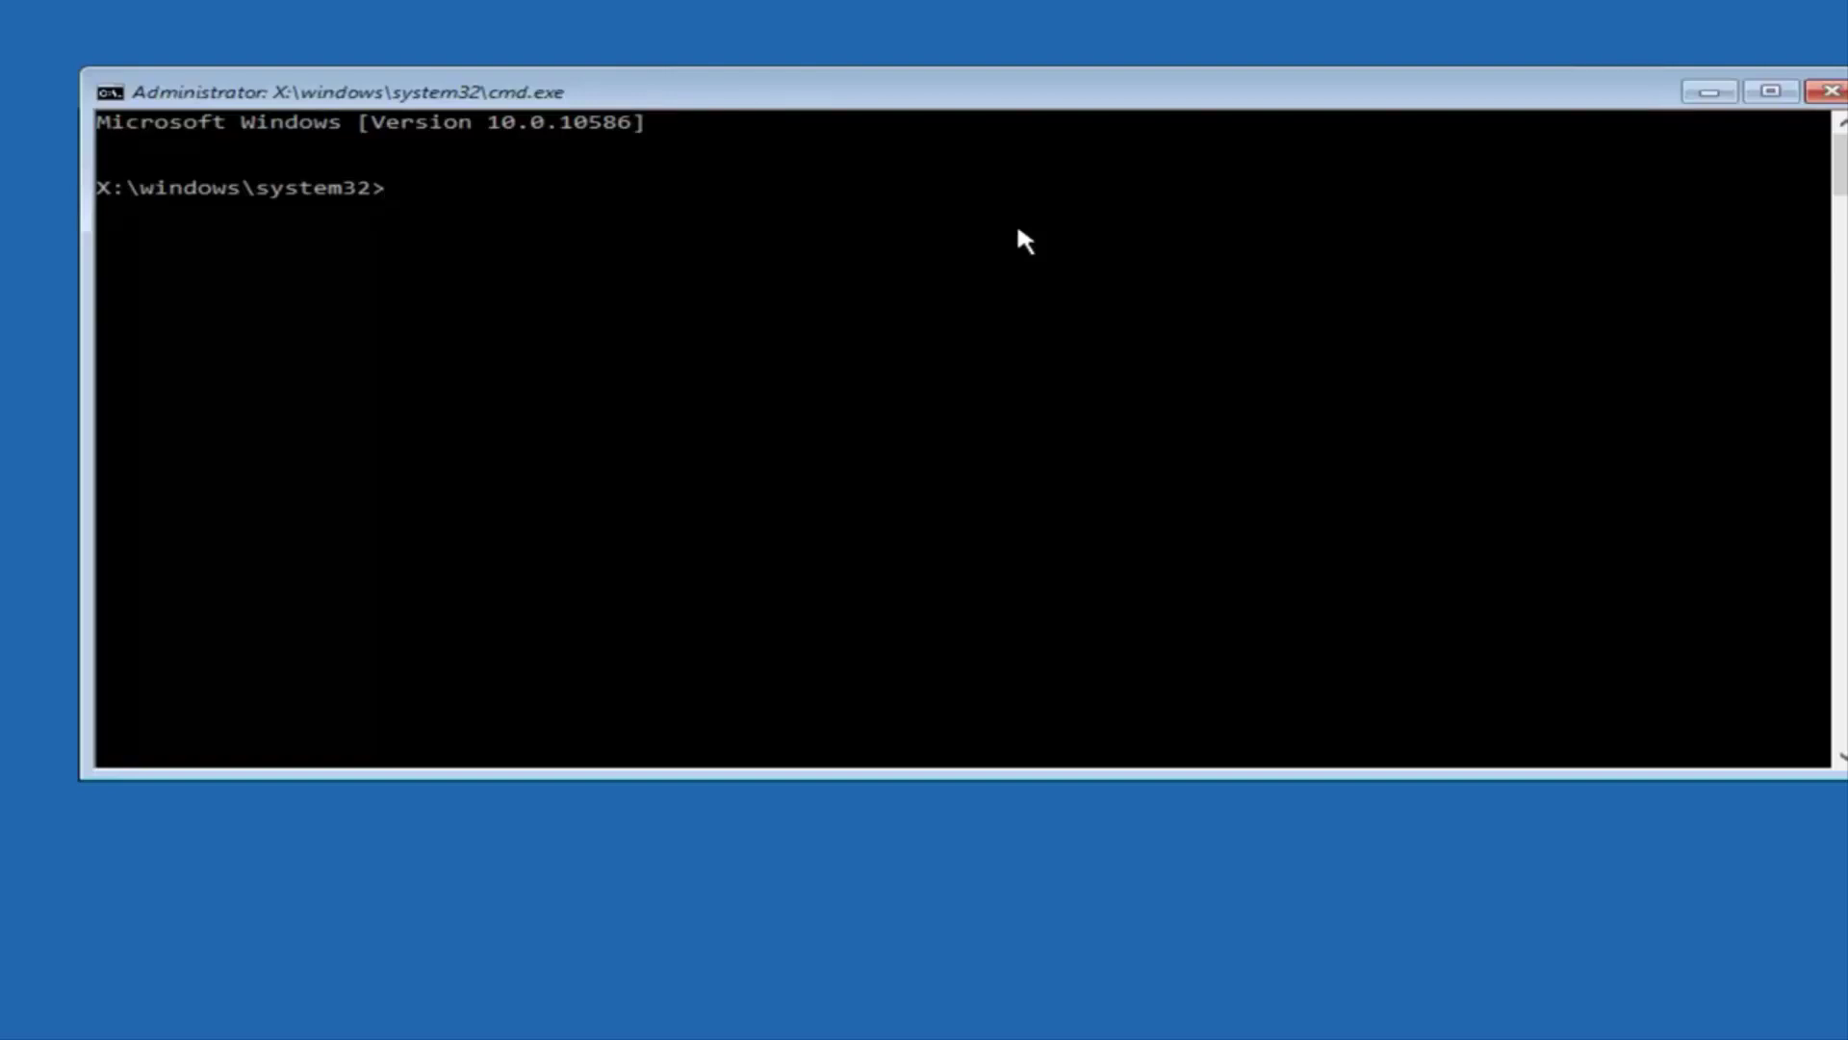
Switch to the C: drive and list its contents with dir.
{"action": "type", "text": "c"}
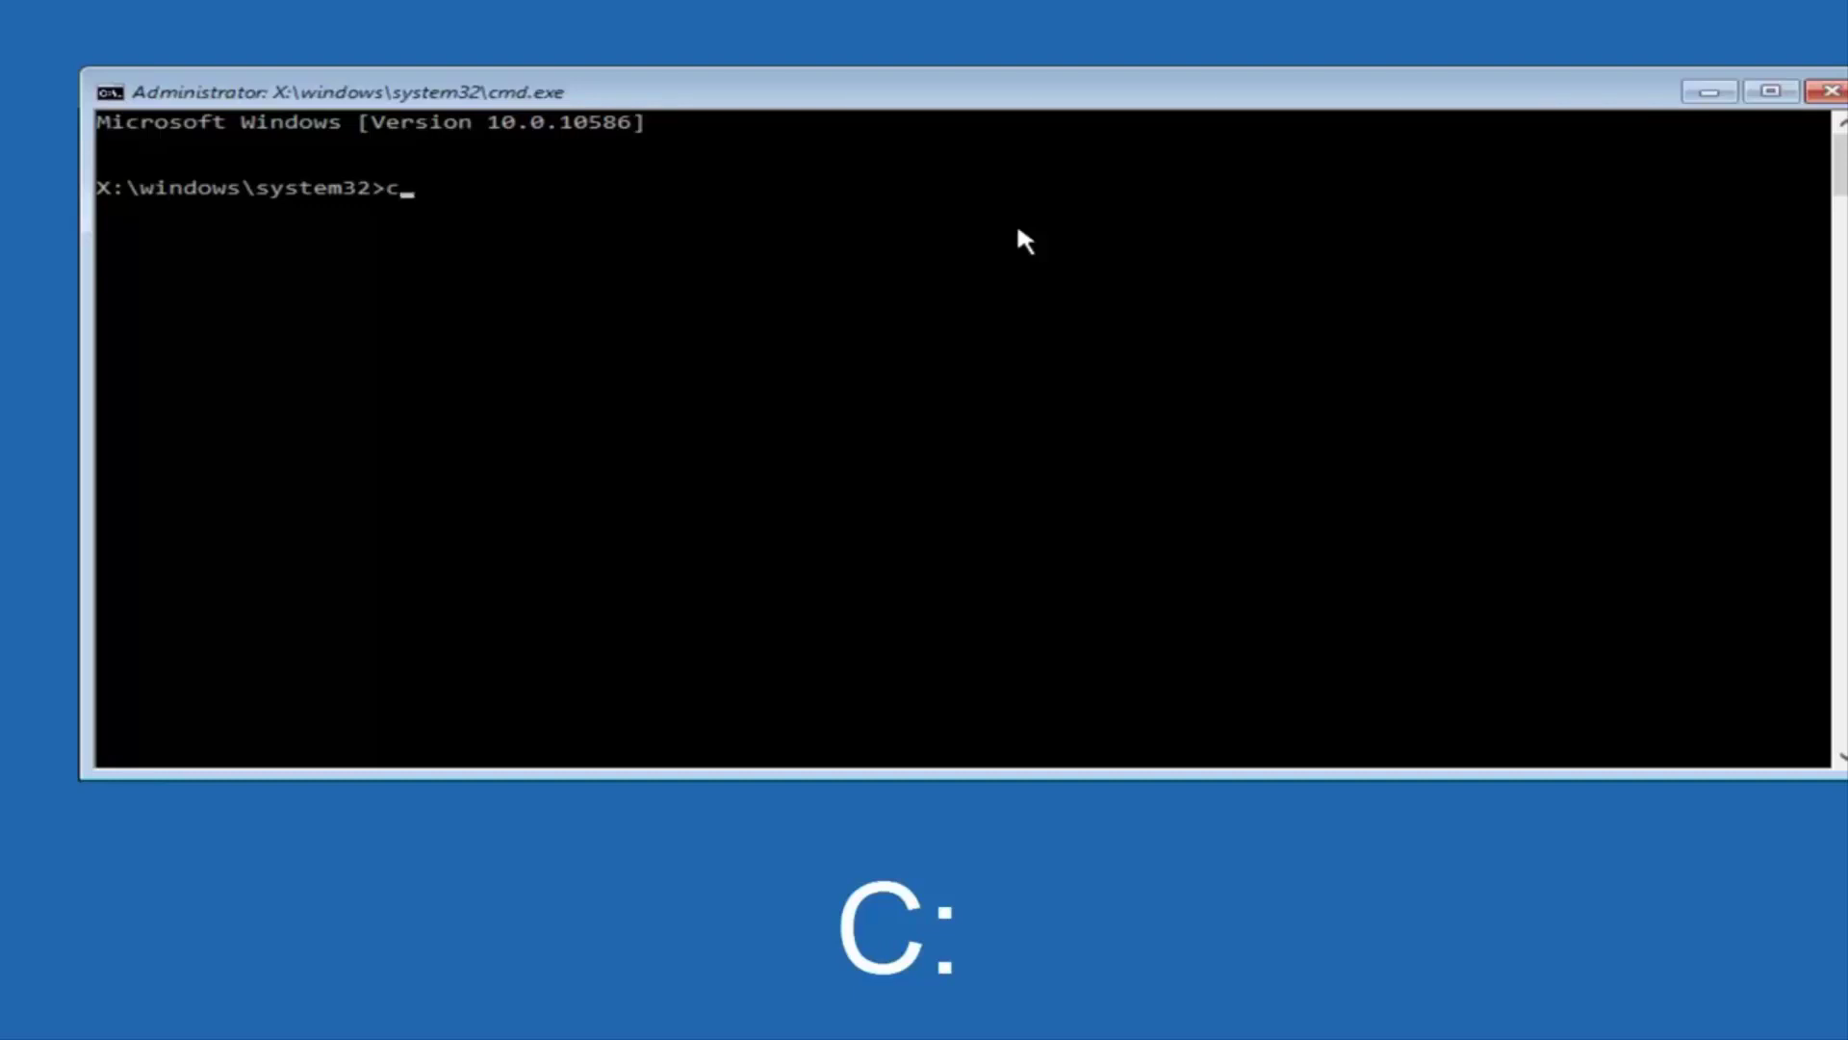
{"action": "type", "text": ":"}
{"action": "key", "text": "Return"}
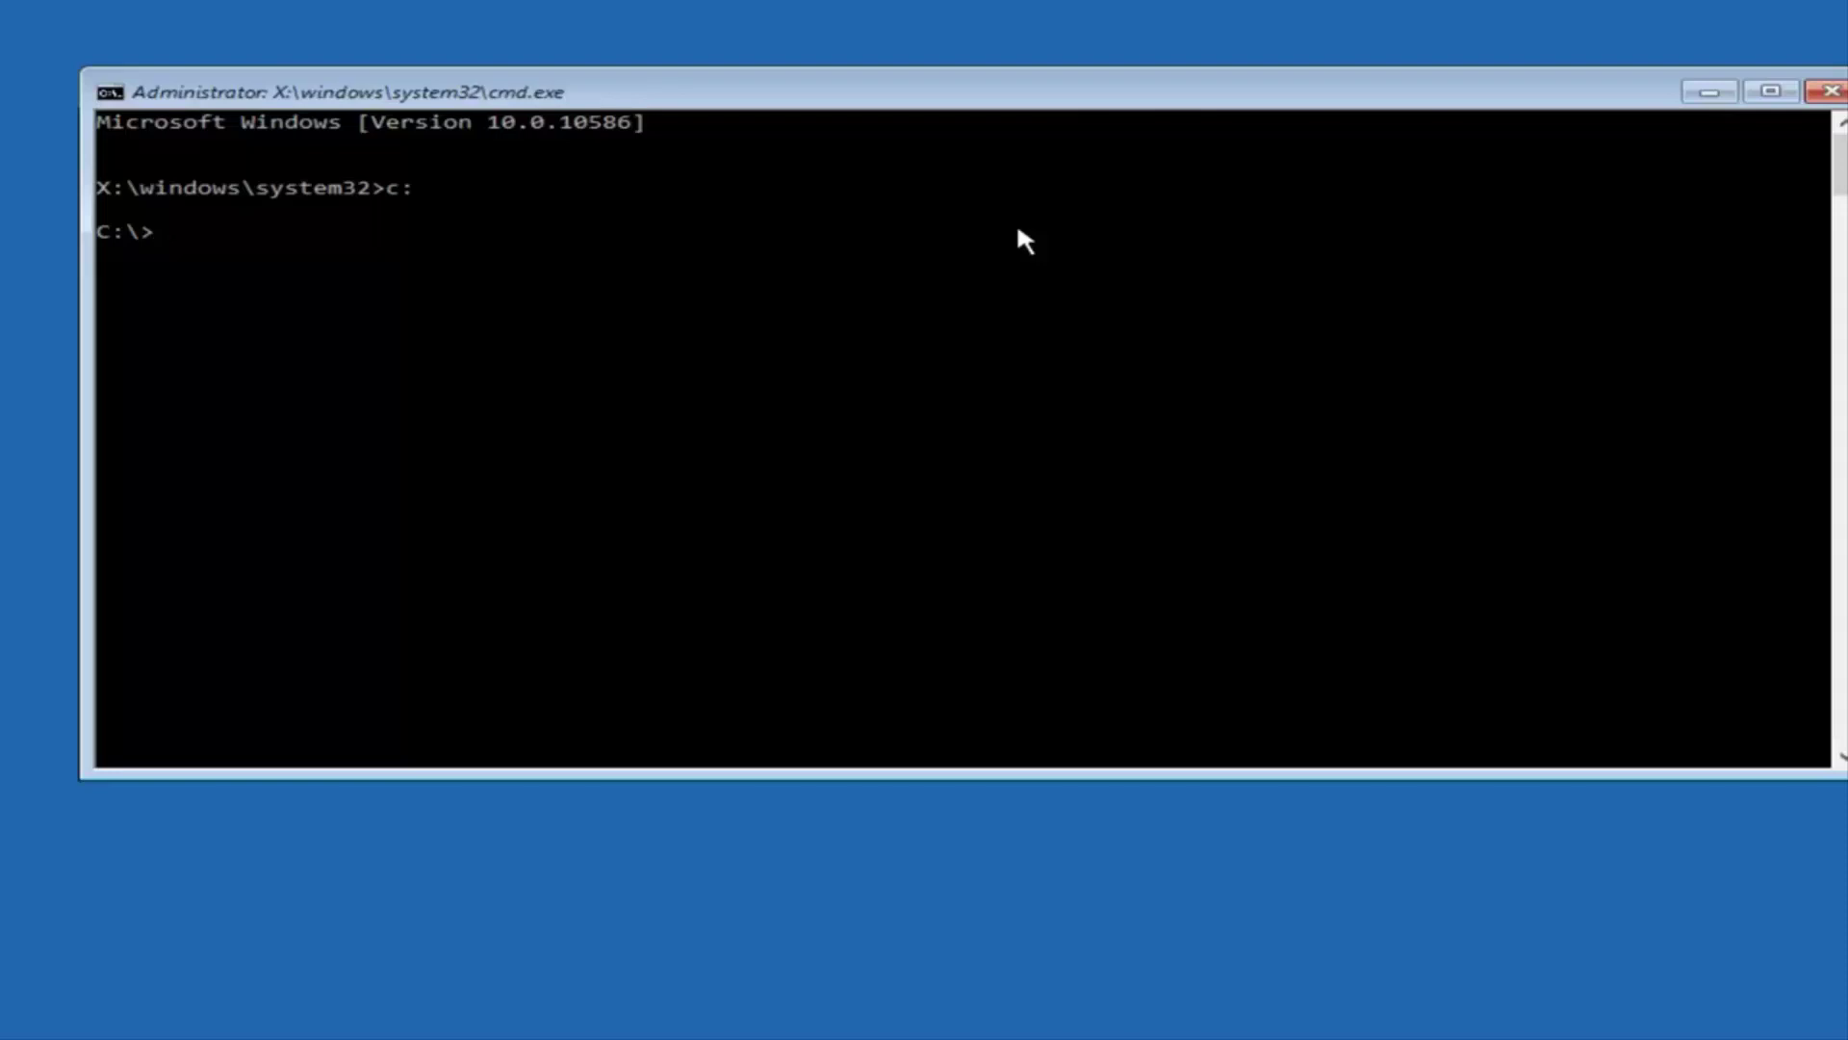
{"action": "type", "text": "dir"}
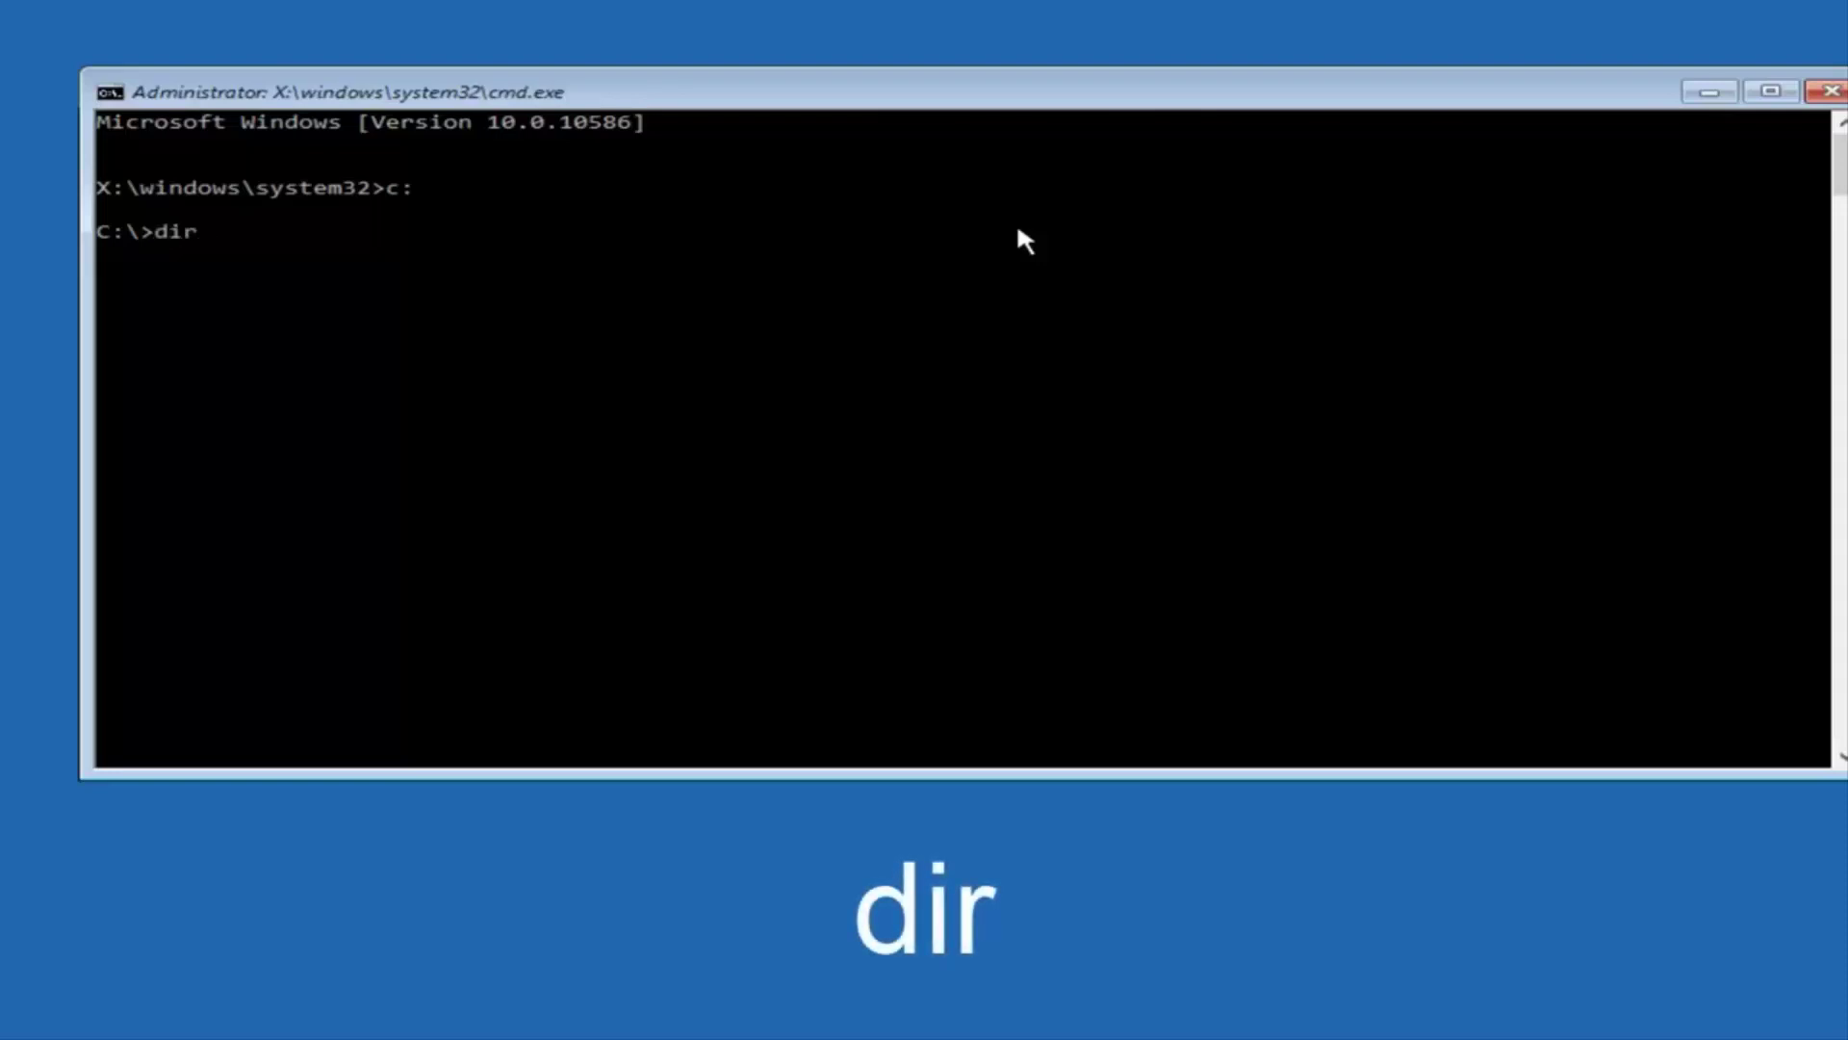
{"action": "key", "text": "Return"}
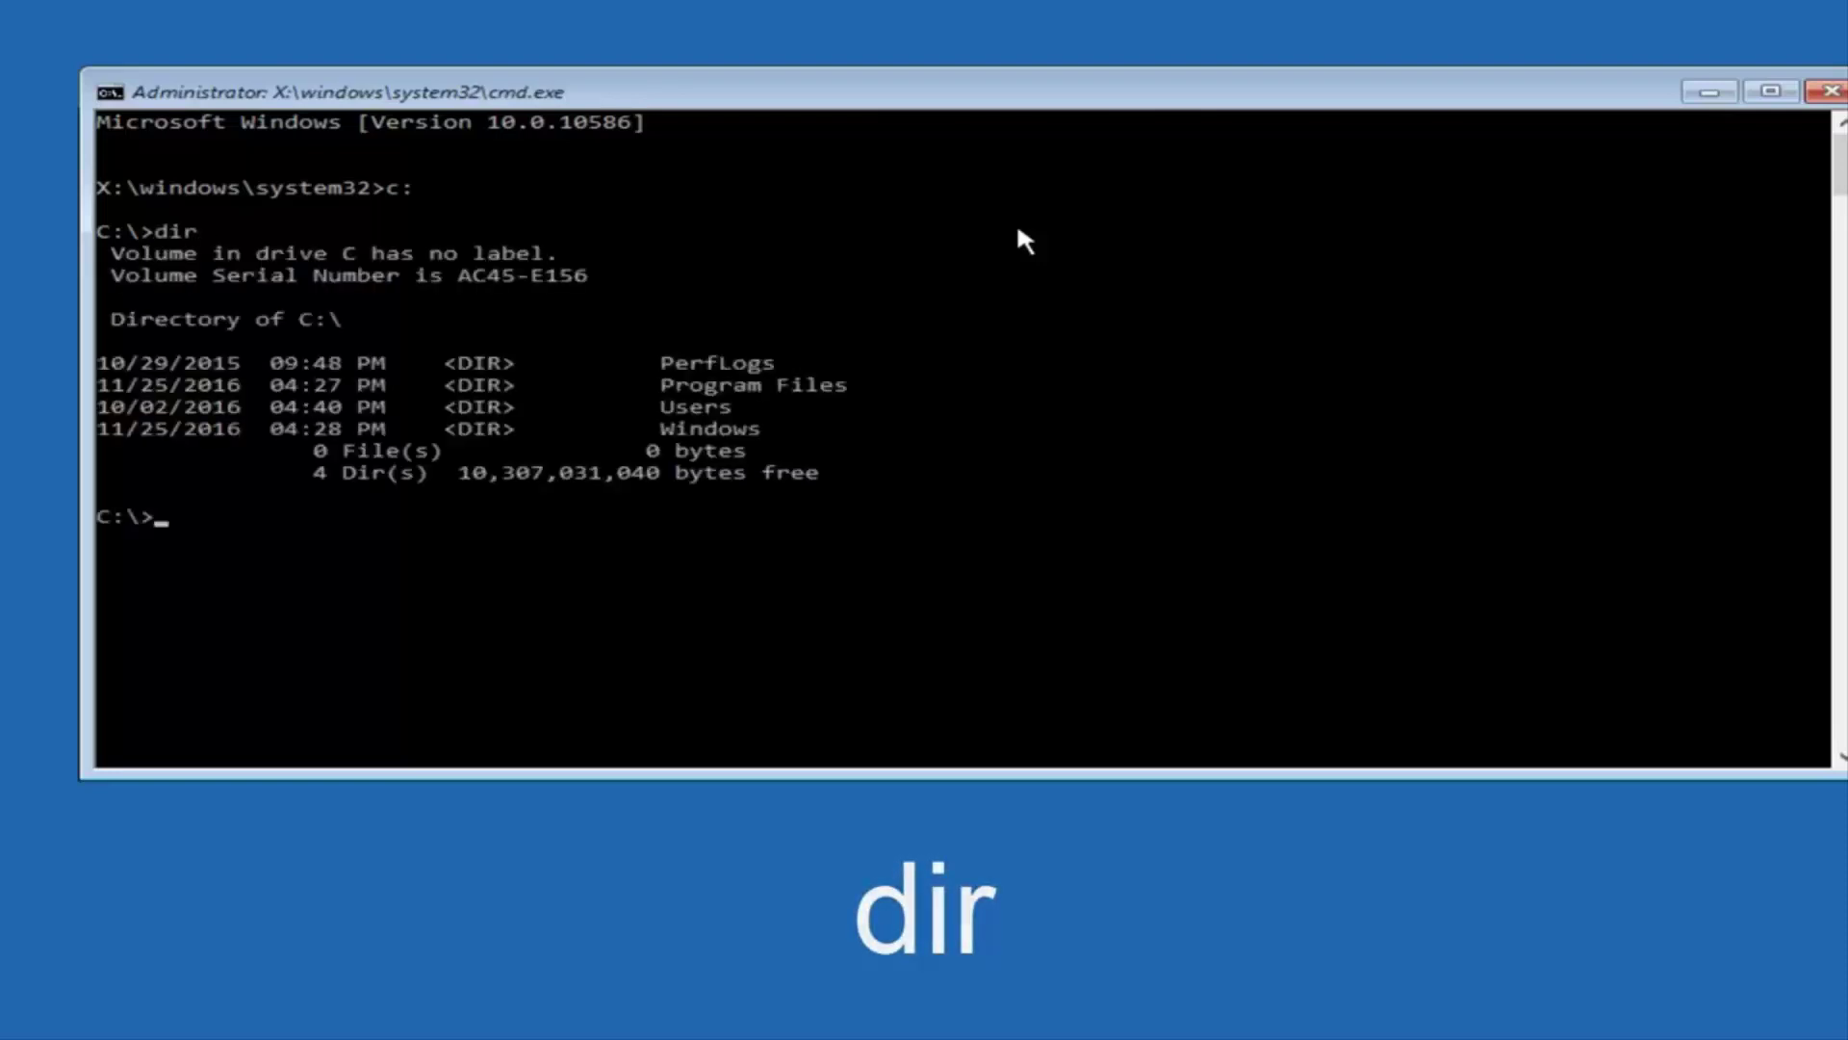
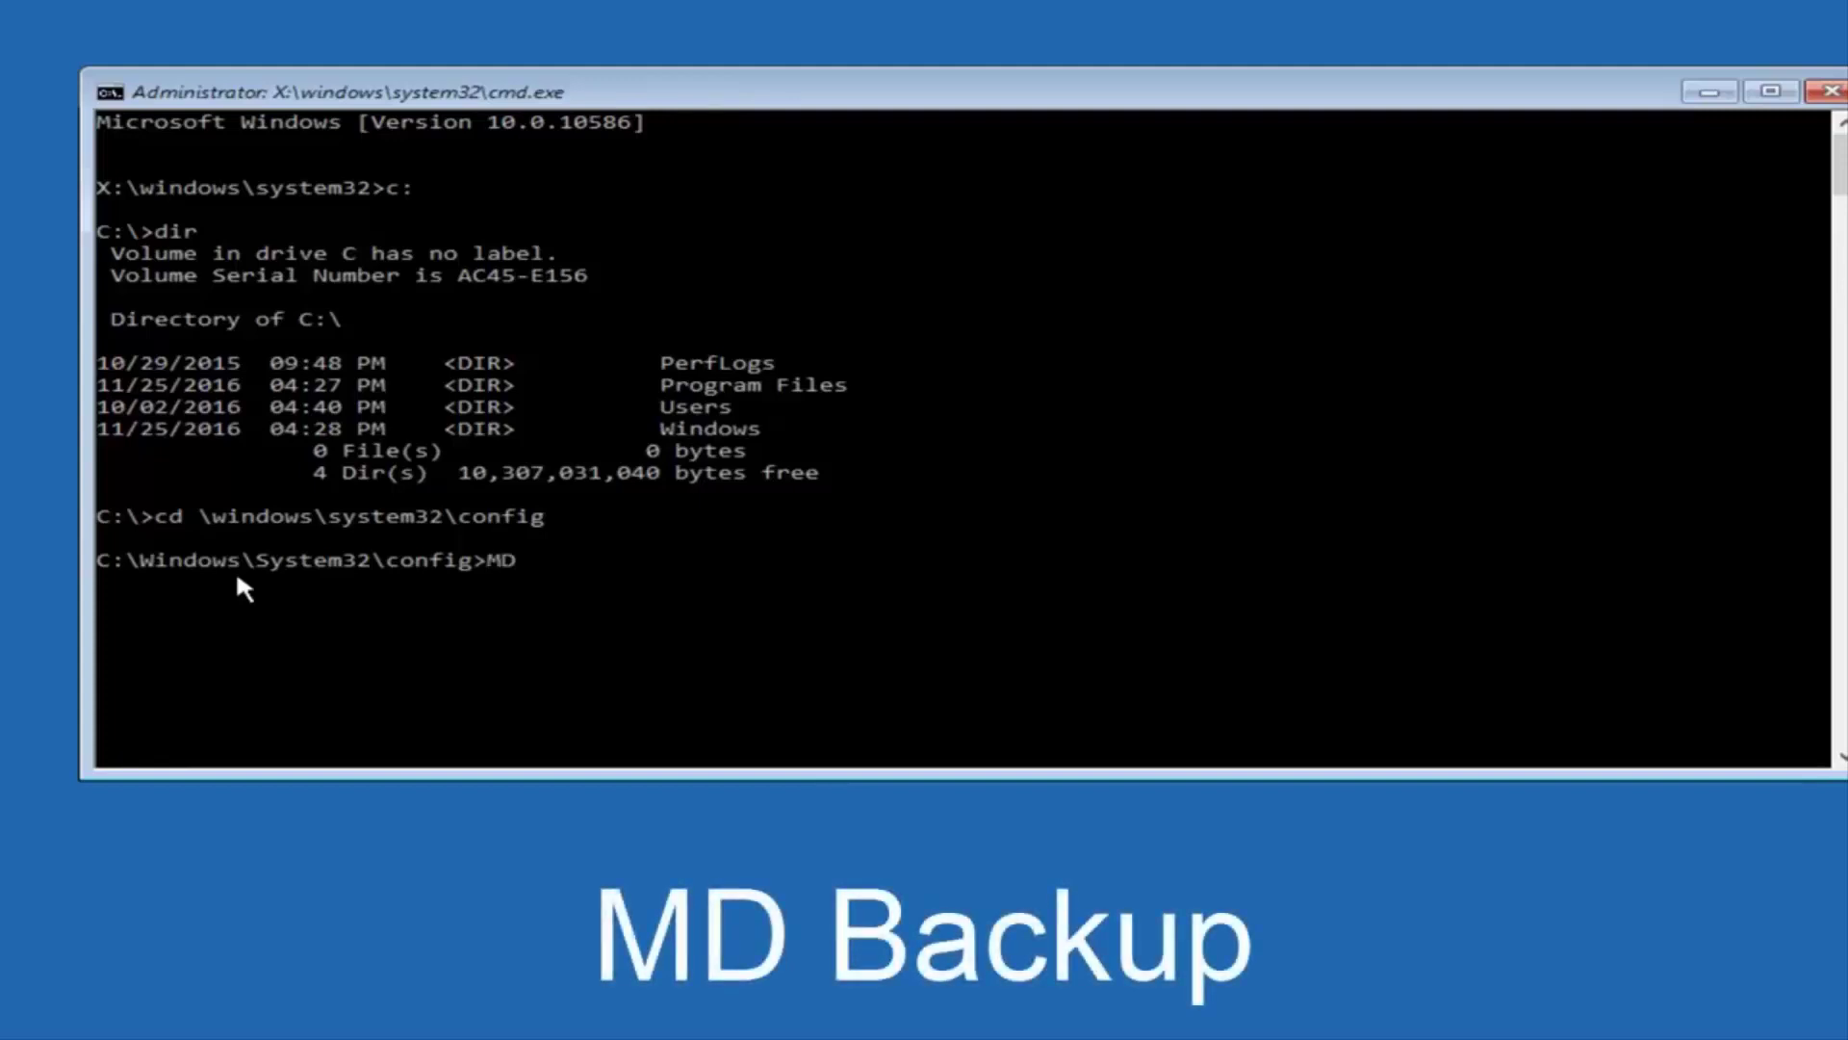
In C:\Windows\System32\config, create a folder named Backup and copy all files into it with copy *.* backup.
{"action": "type", "text": "Backup"}
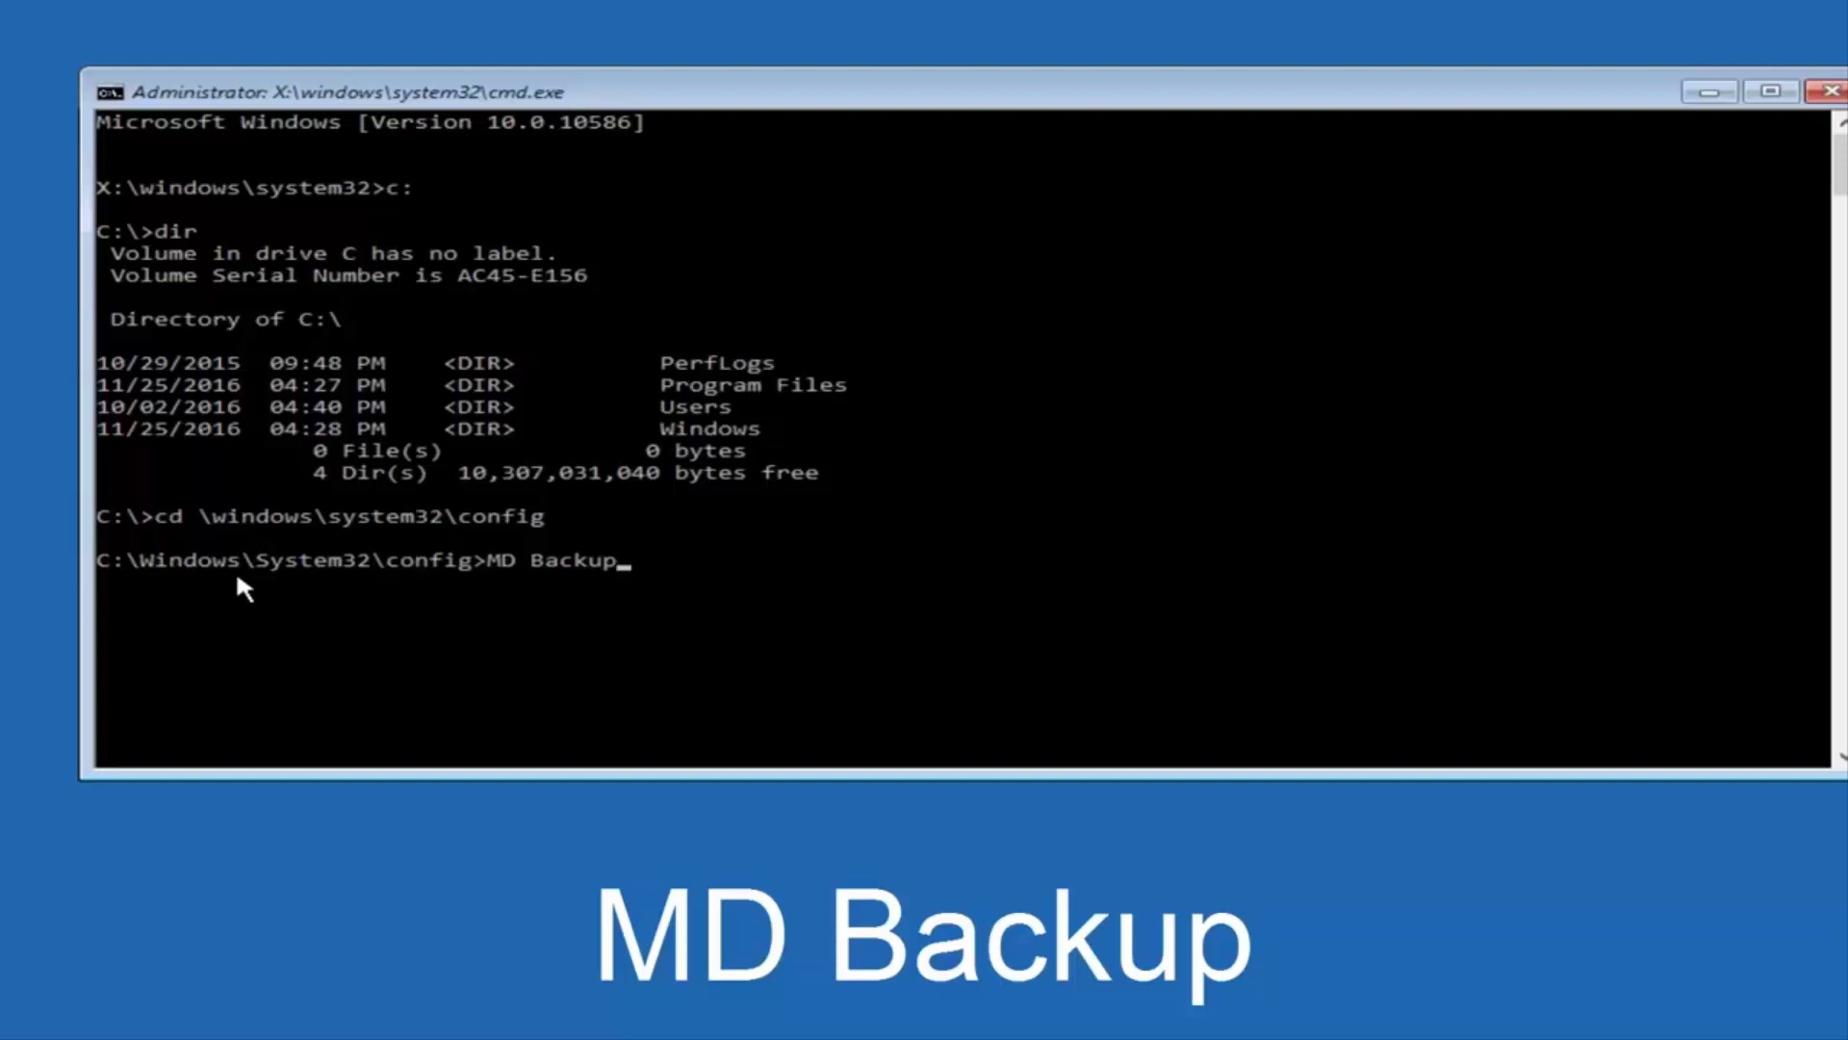
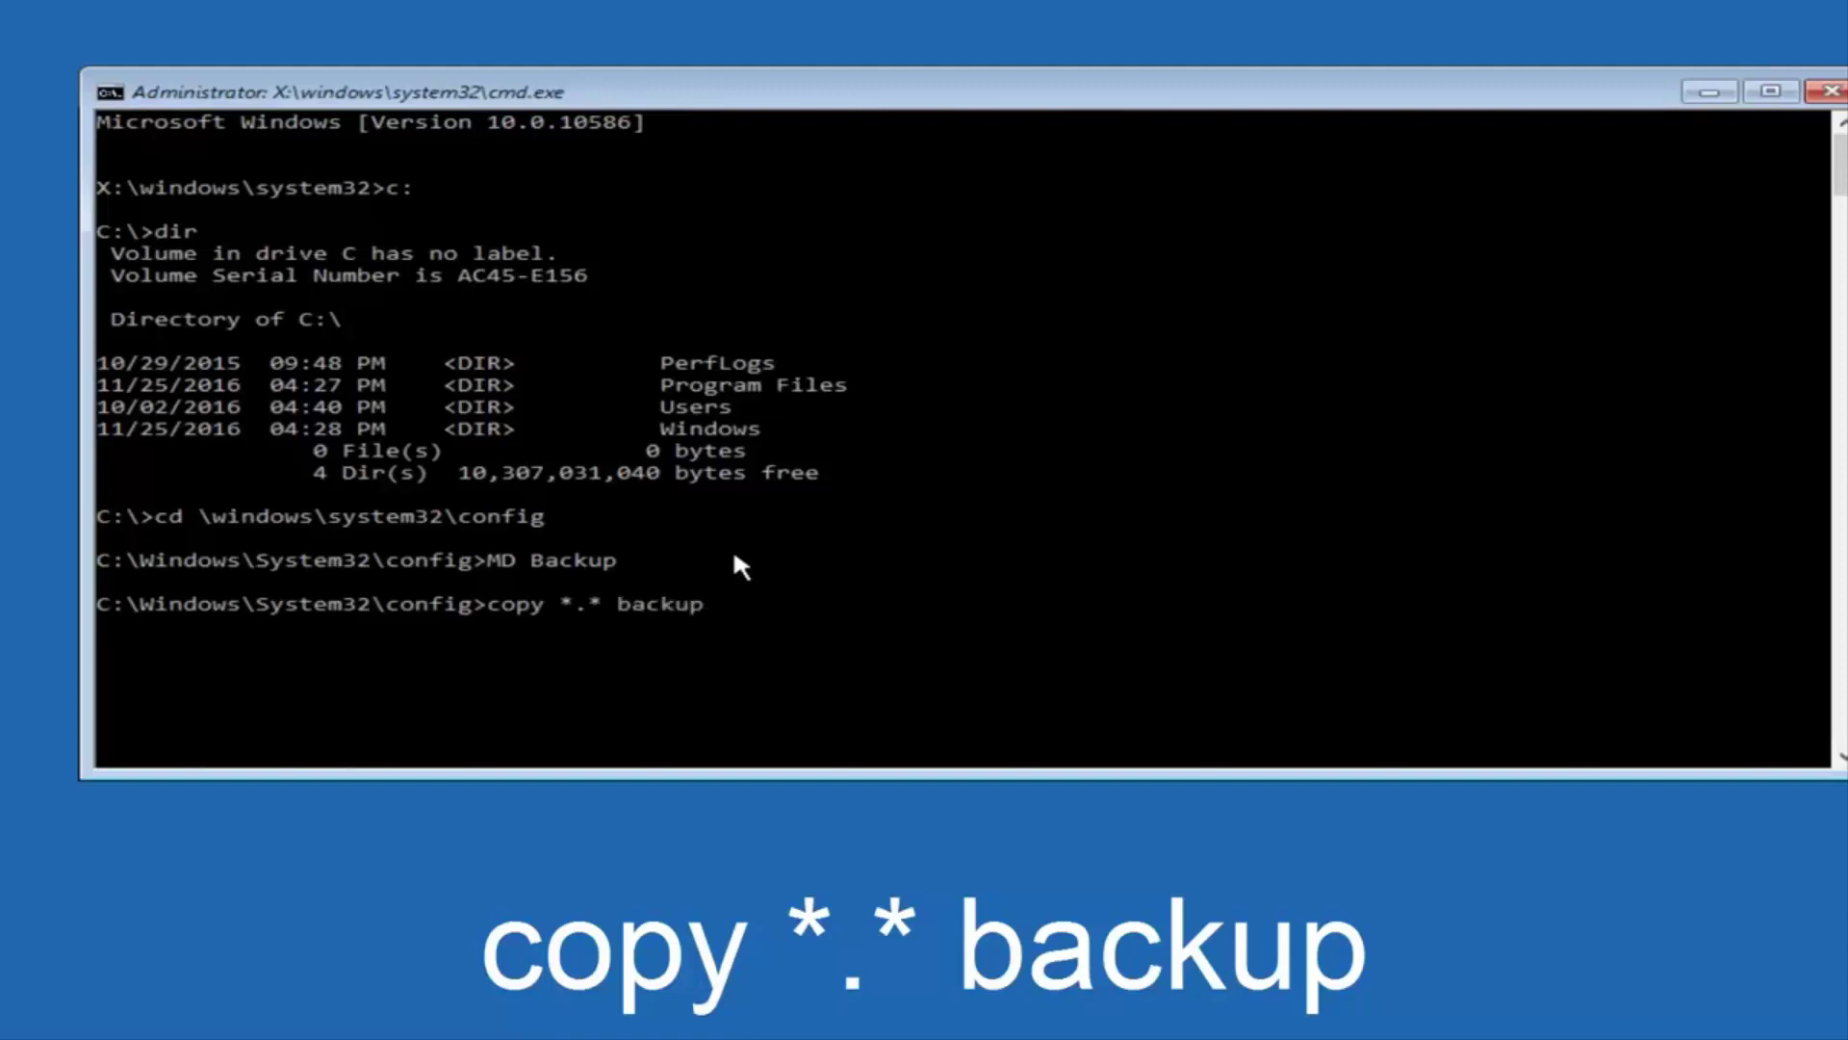
{"action": "type", "text": "p"}
{"action": "key", "text": "Return"}
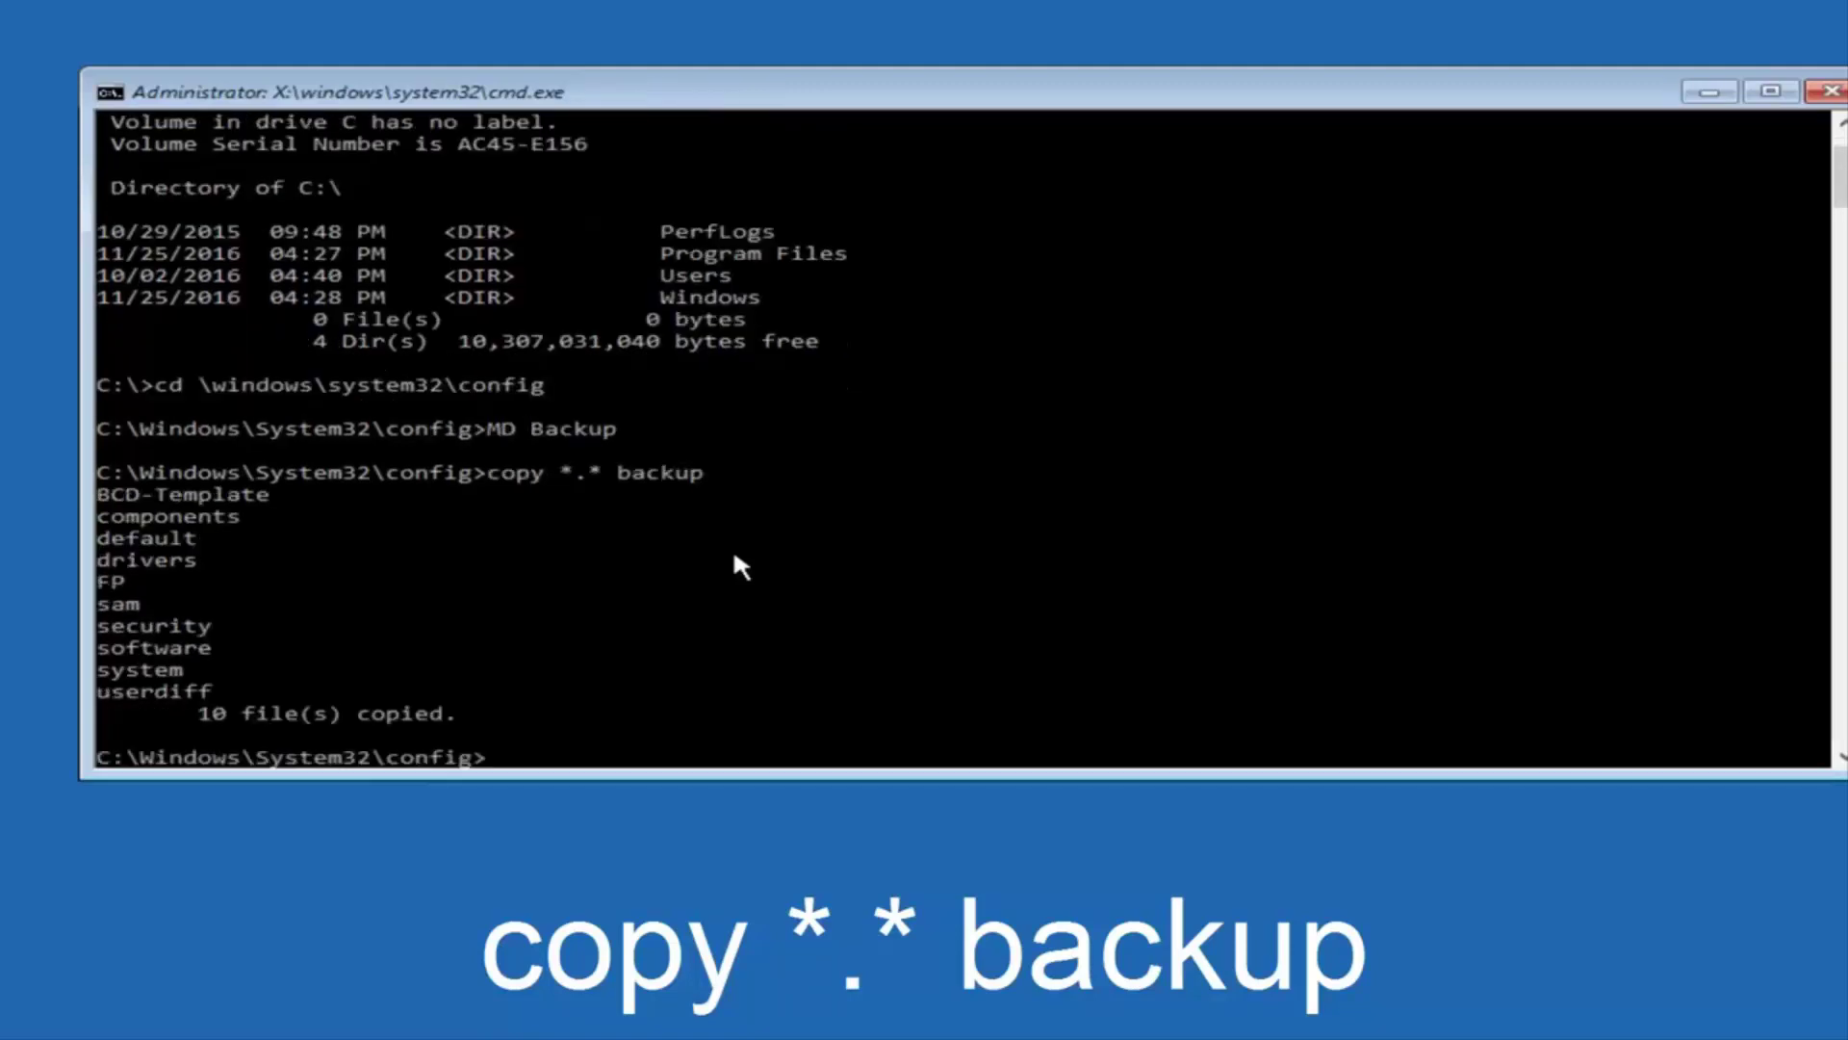
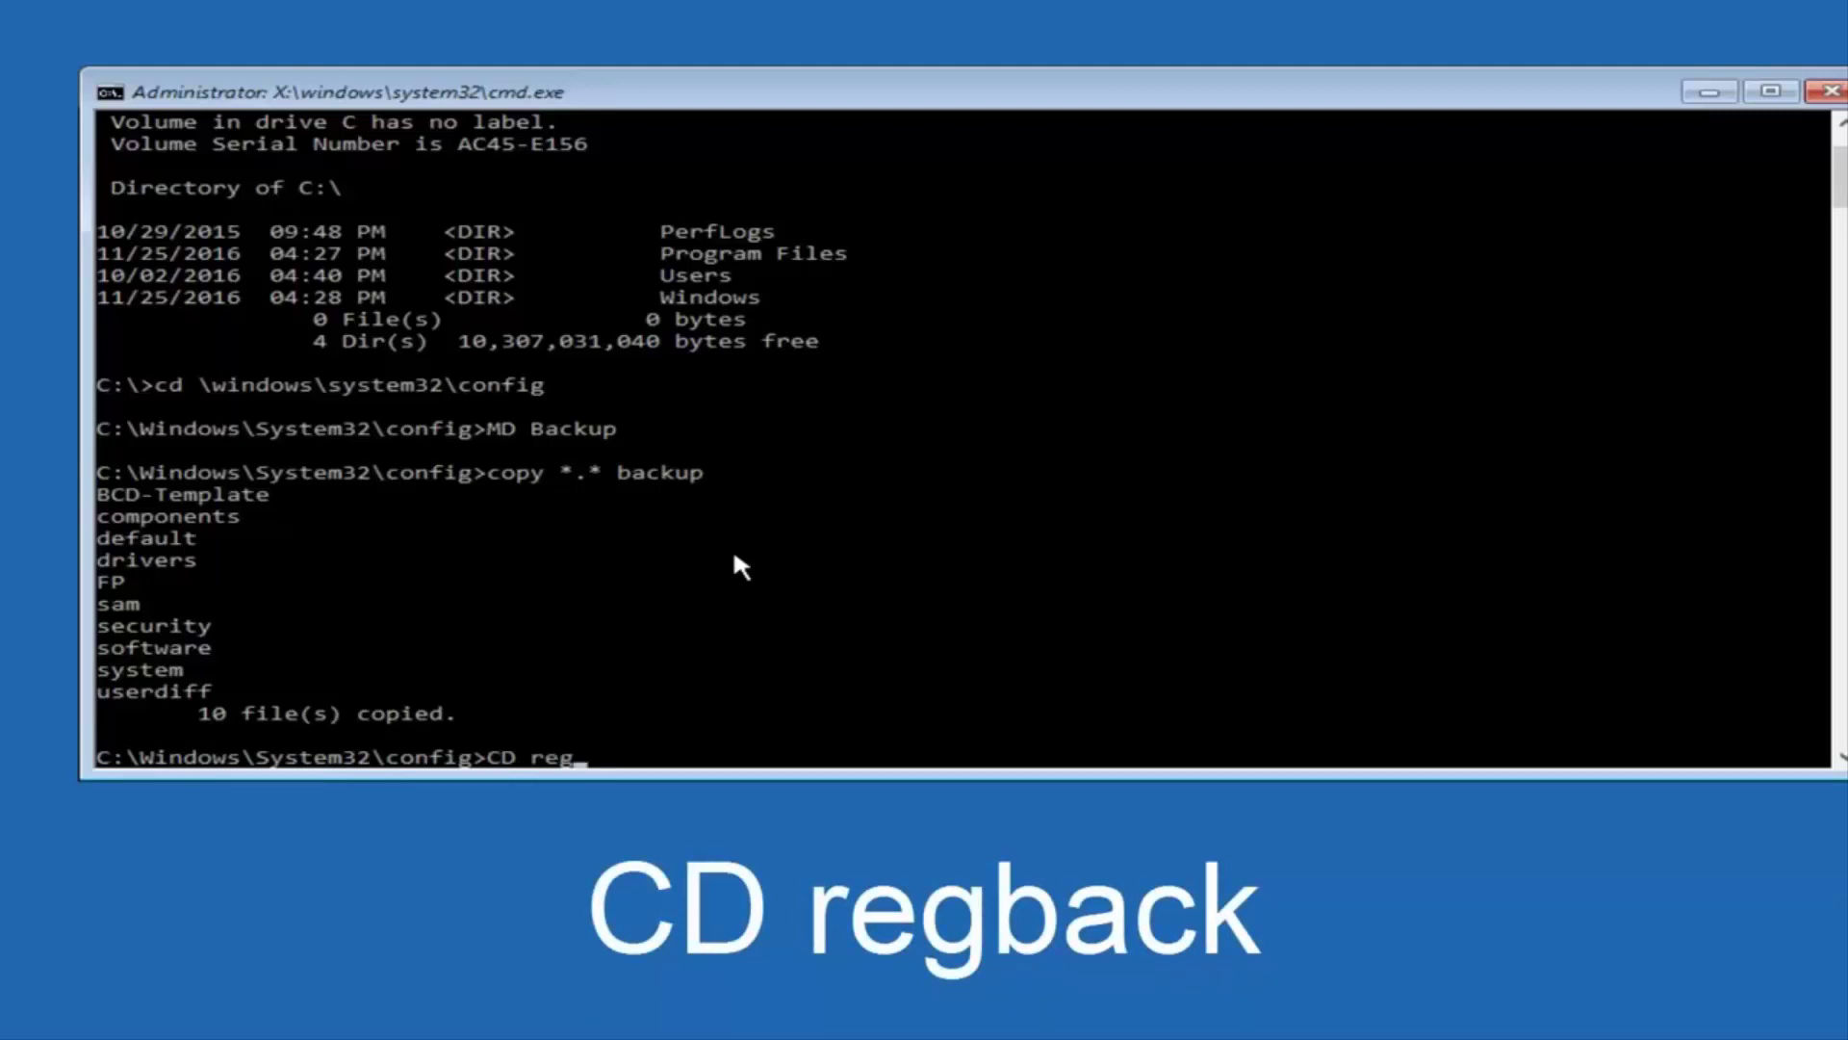
Change to the regback folder inside config and list its files with dir.
{"action": "type", "text": "back"}
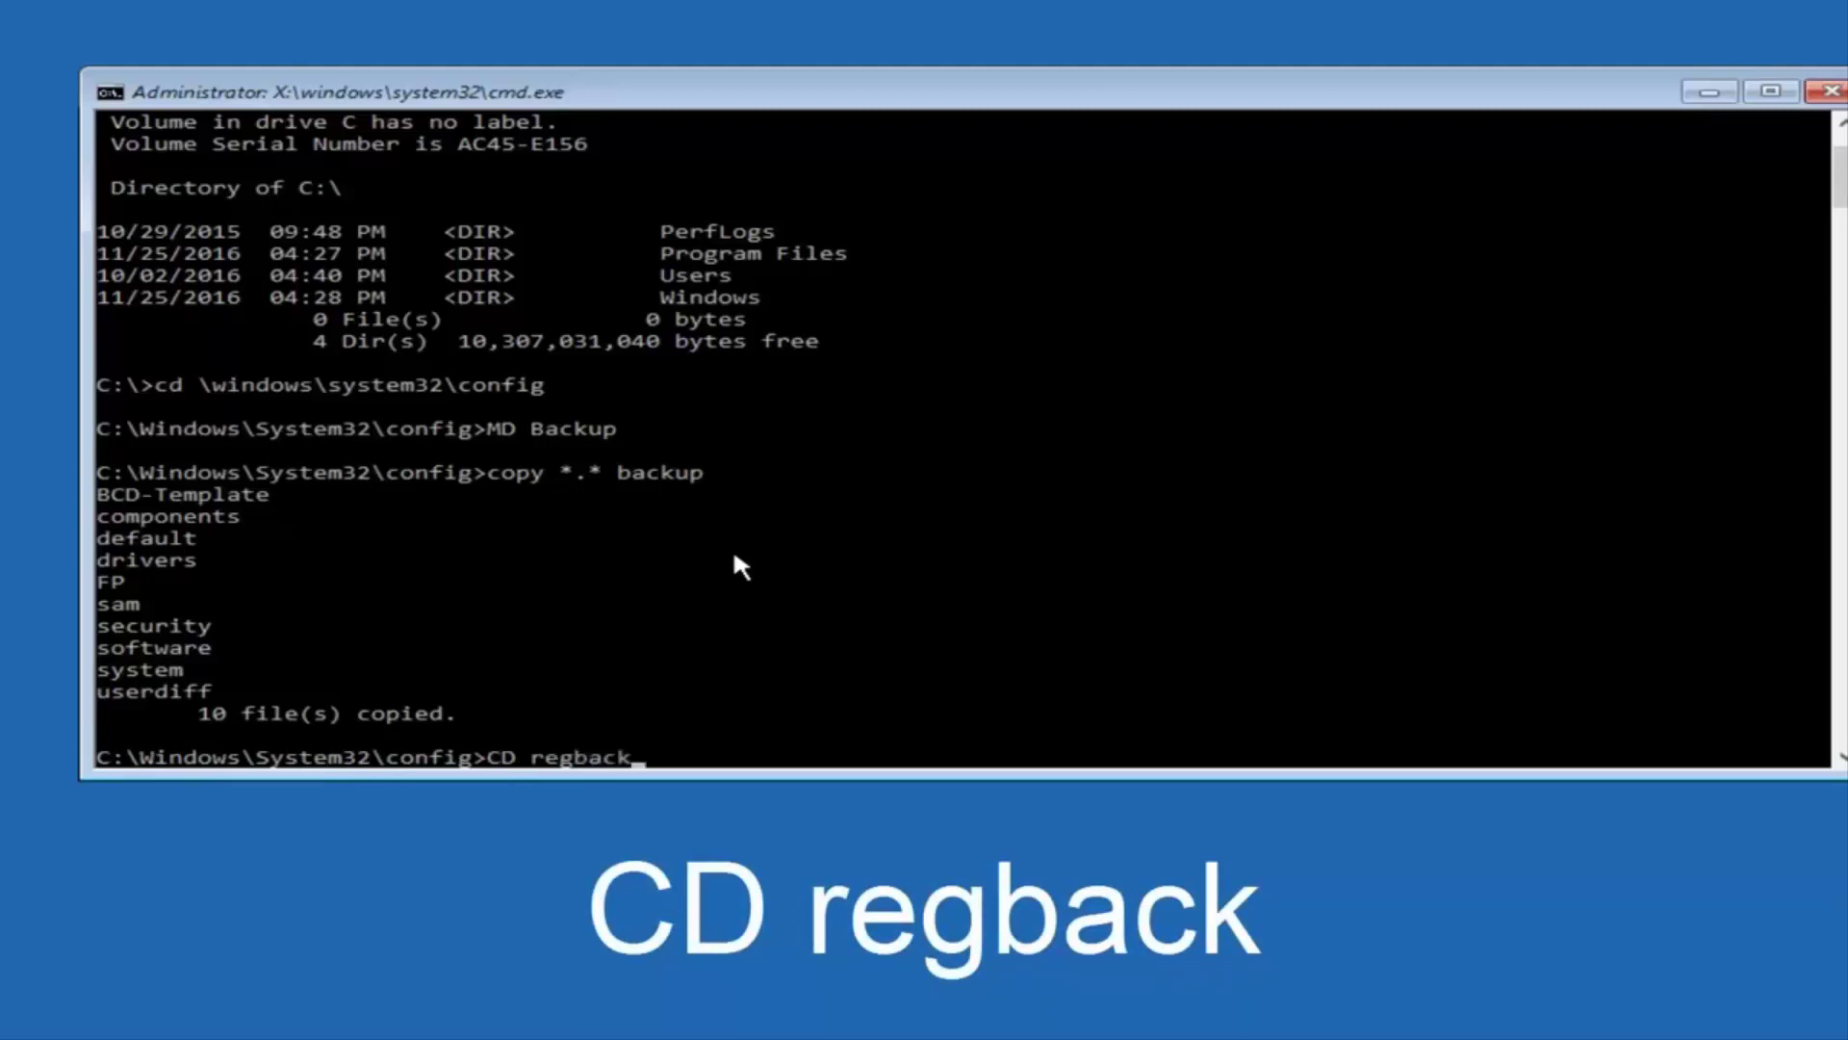
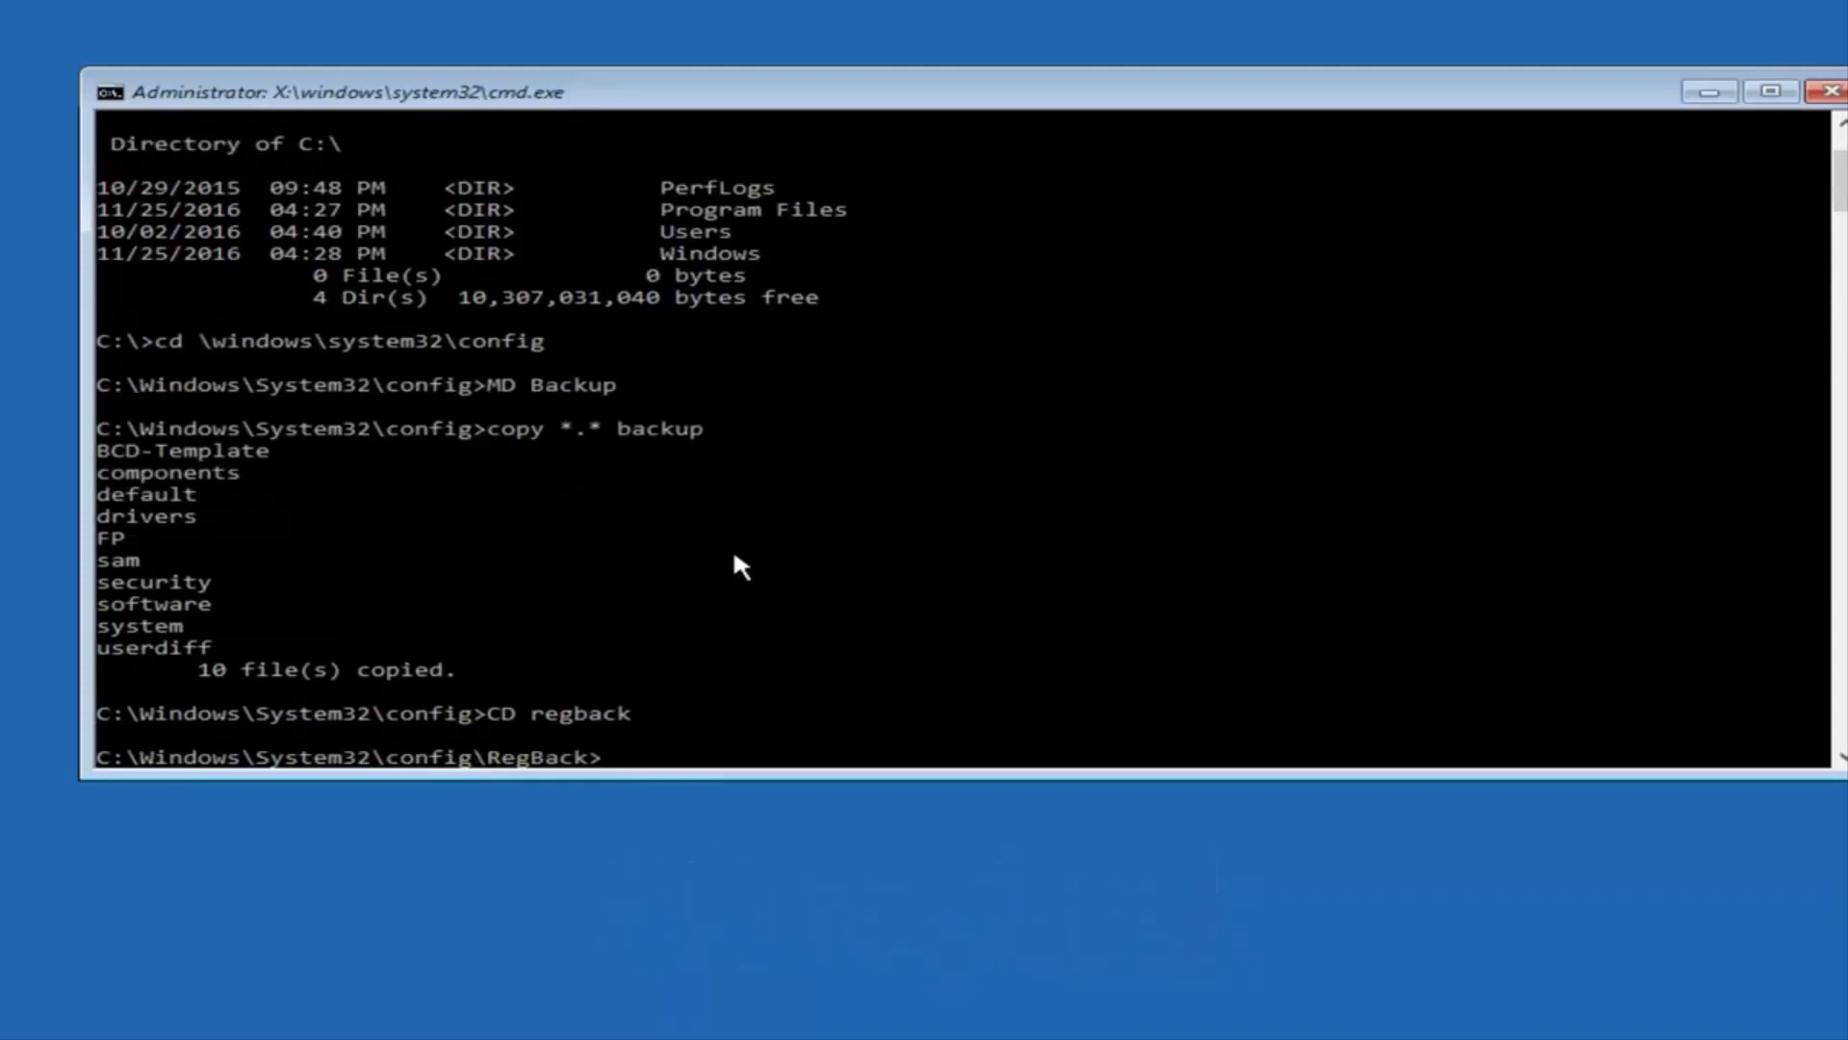
{"action": "type", "text": "dir"}
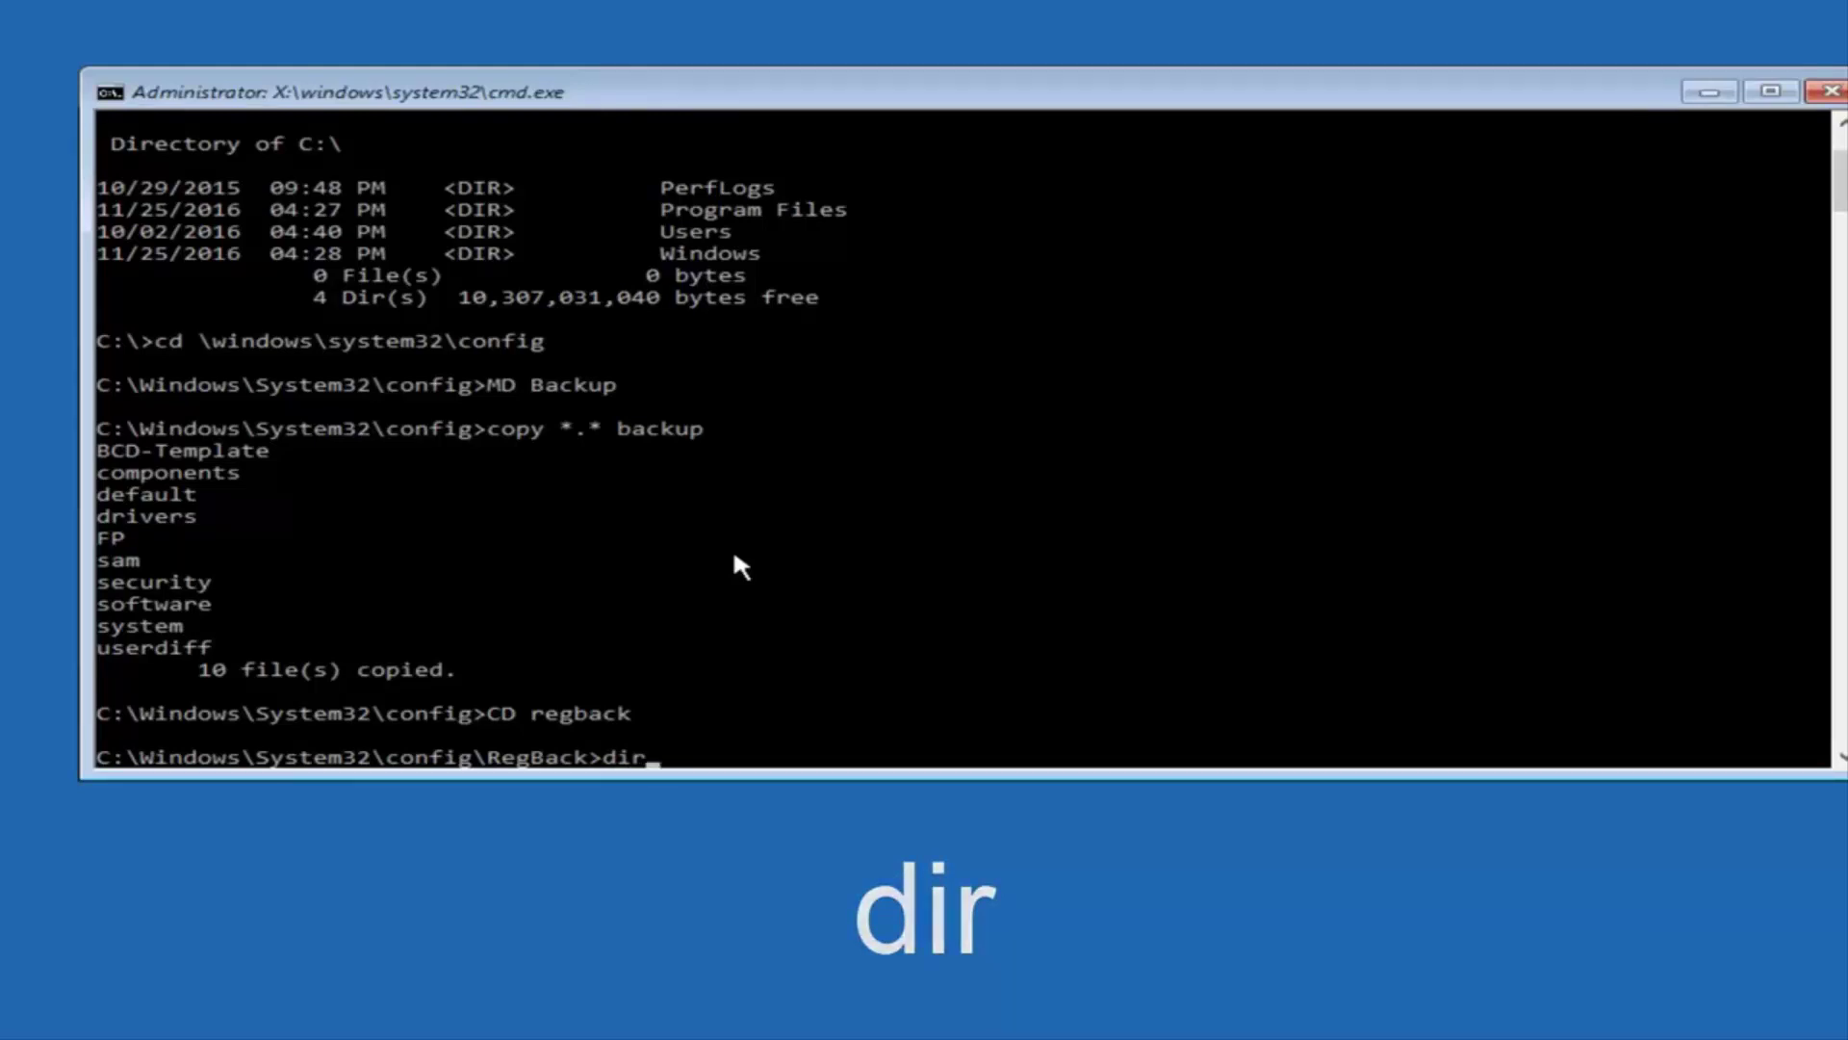
{"action": "key", "text": "Return"}
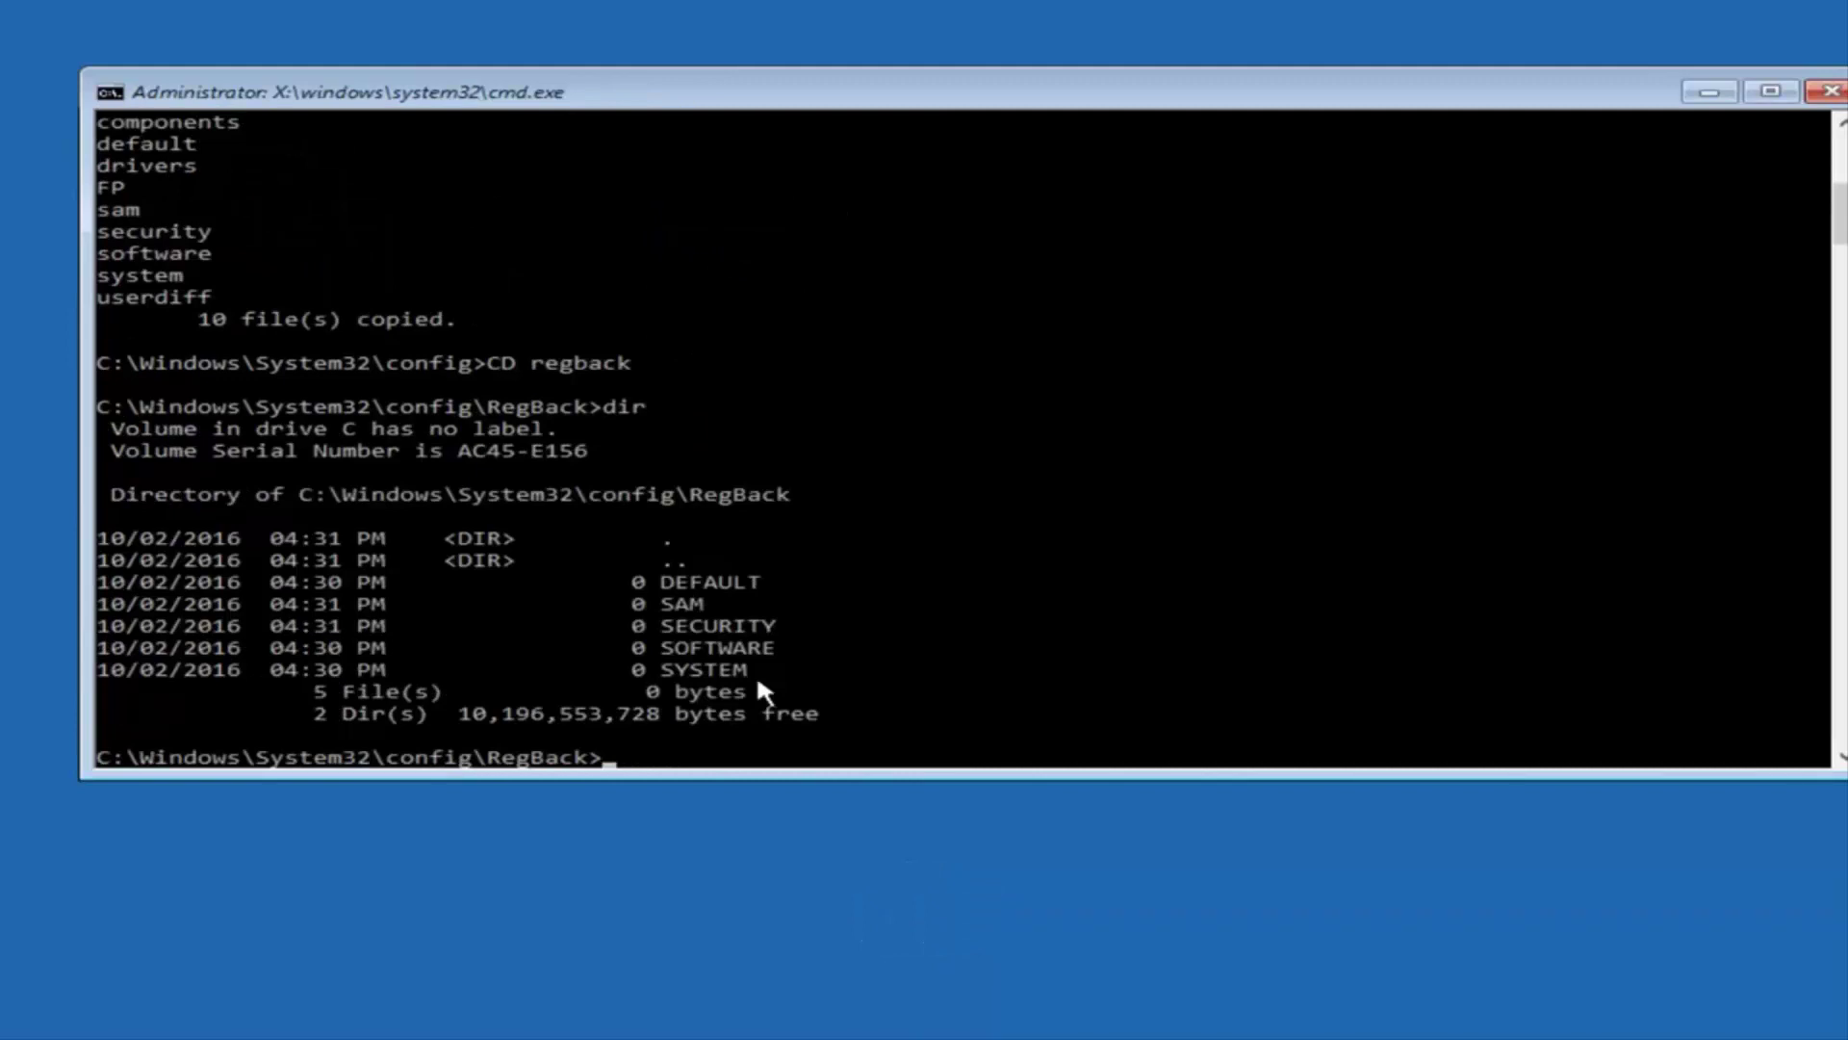
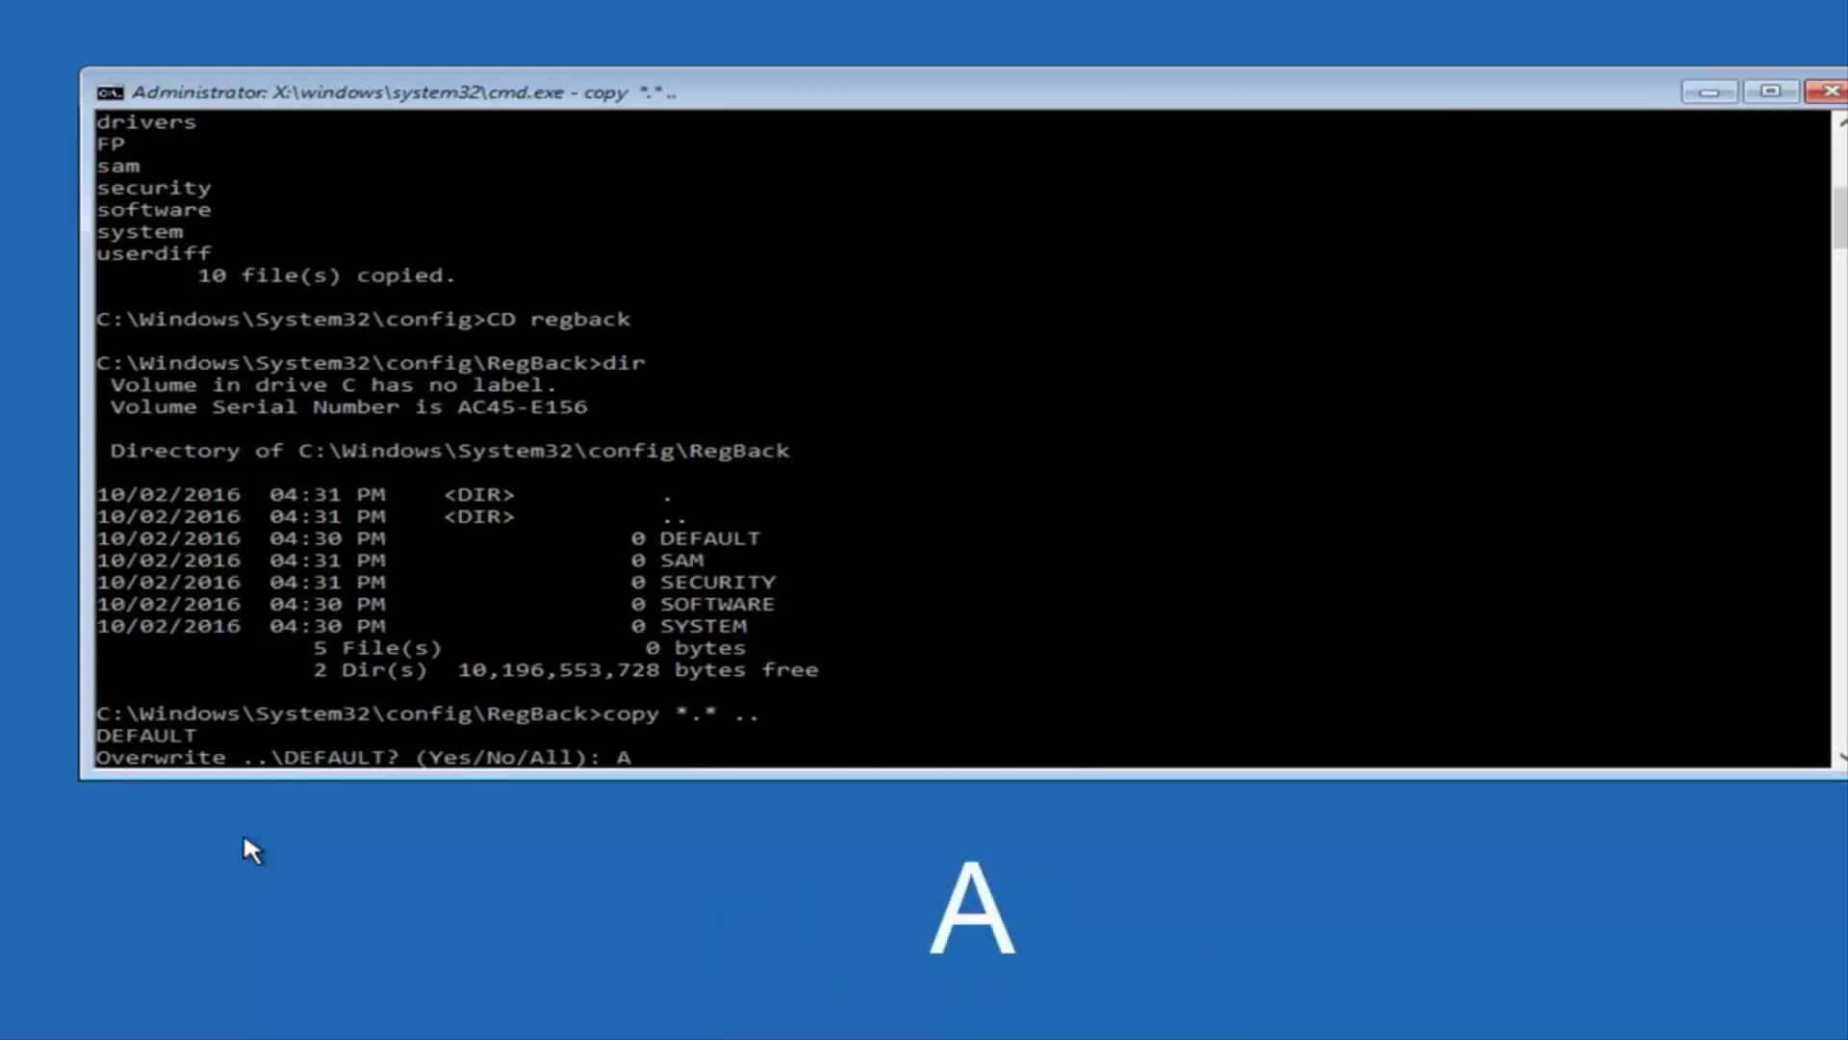
Copy all RegBack files to the parent config folder with copy *.* .., answering A to overwrite everything, and exit the Command Prompt.
{"action": "key", "text": "Return"}
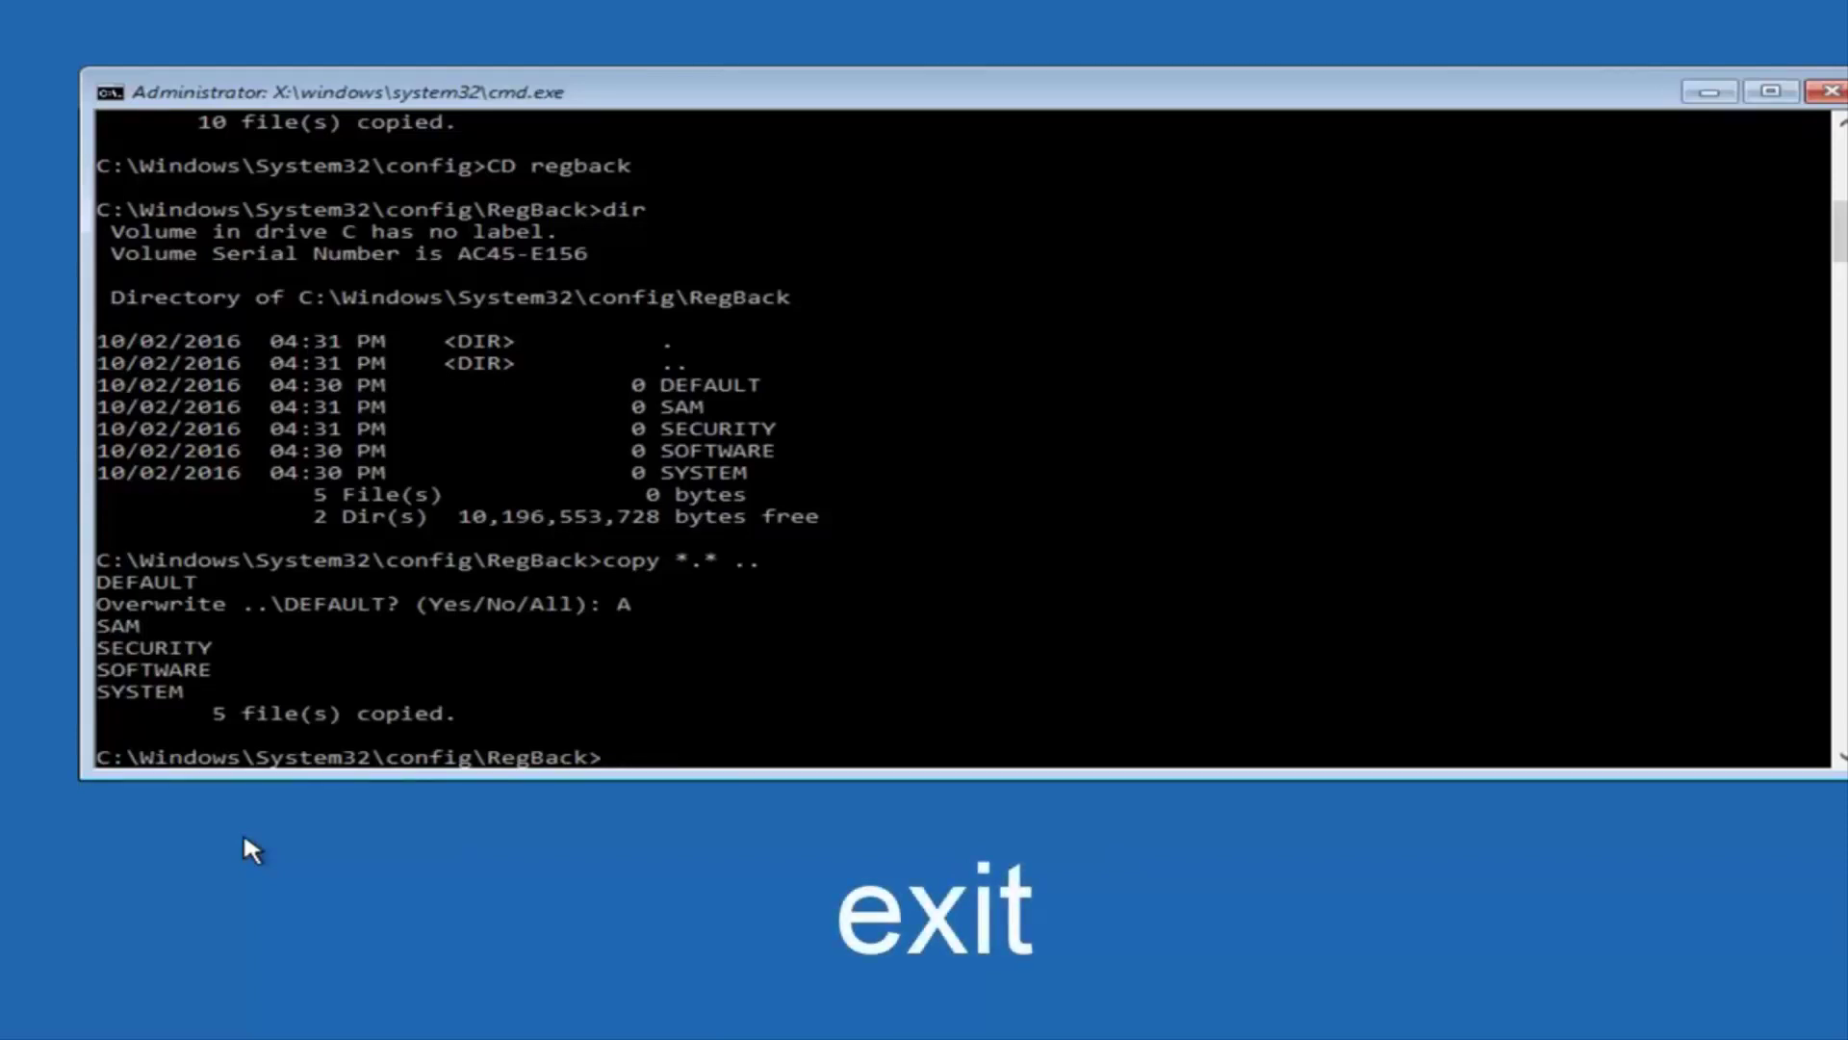
{"action": "type", "text": "exit"}
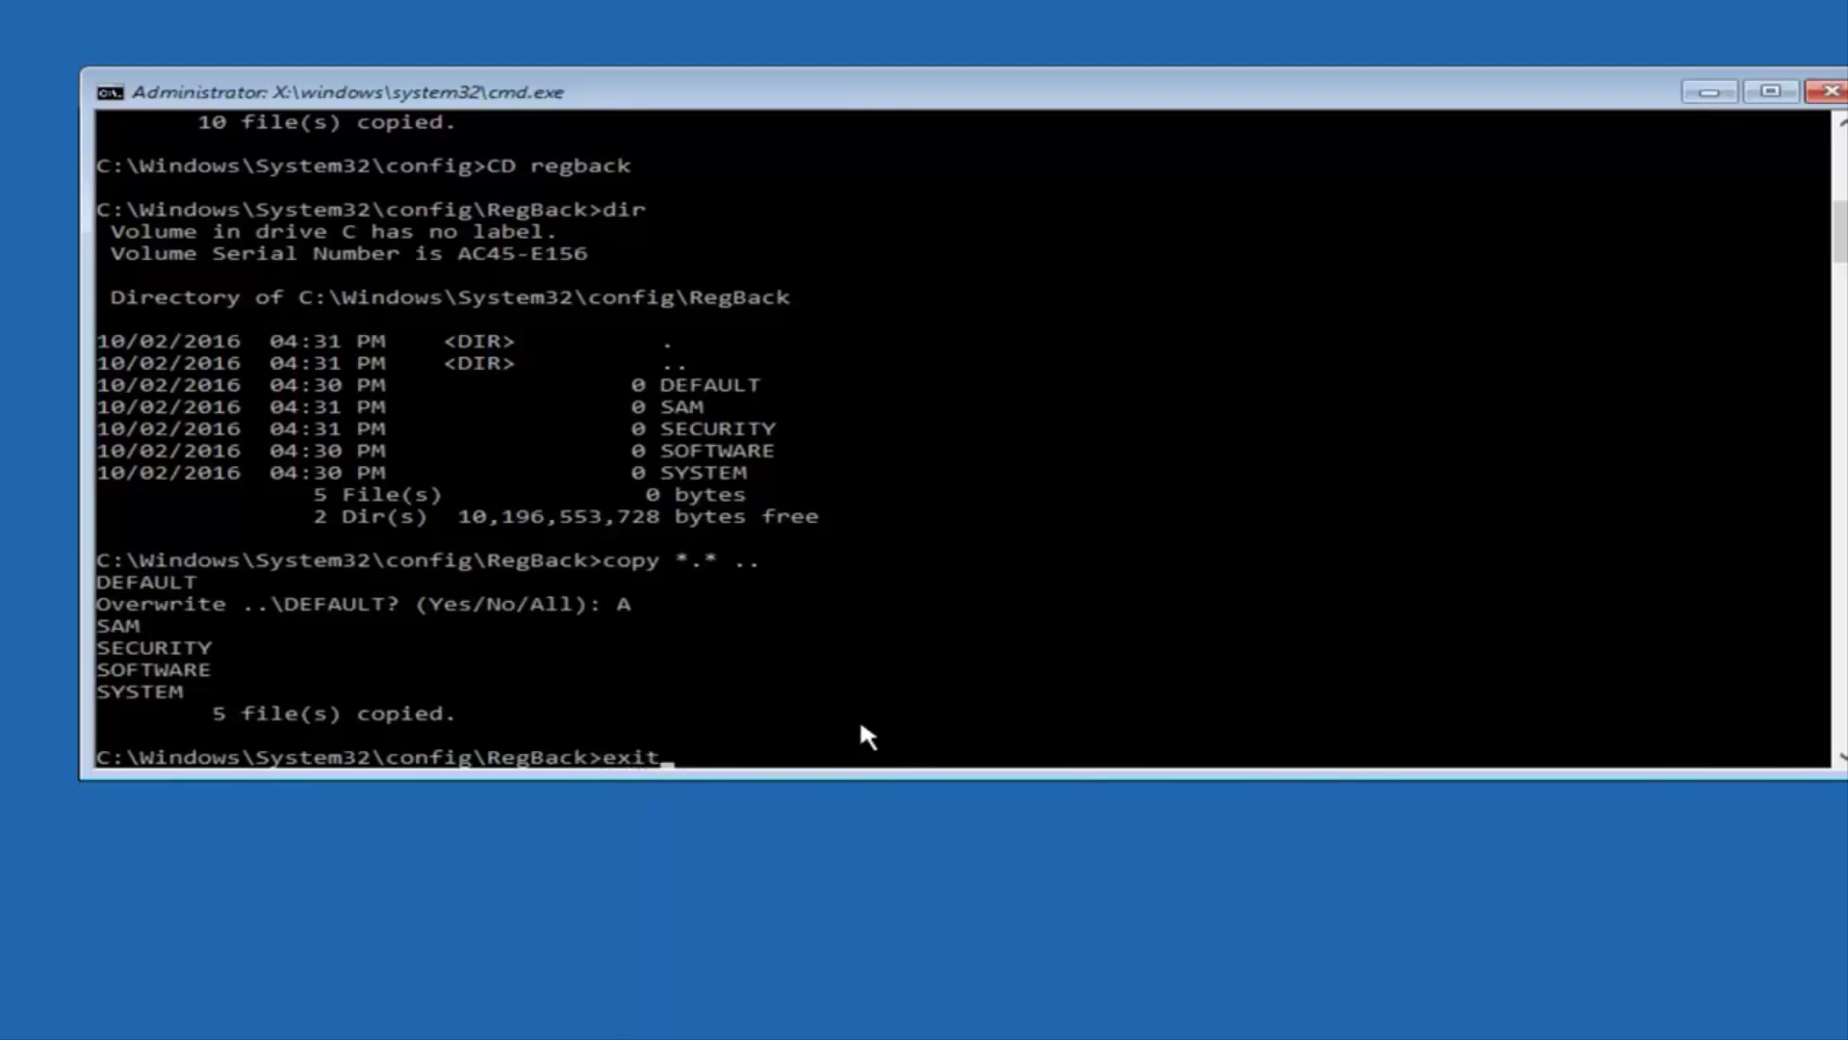
{"action": "key", "text": "Return"}
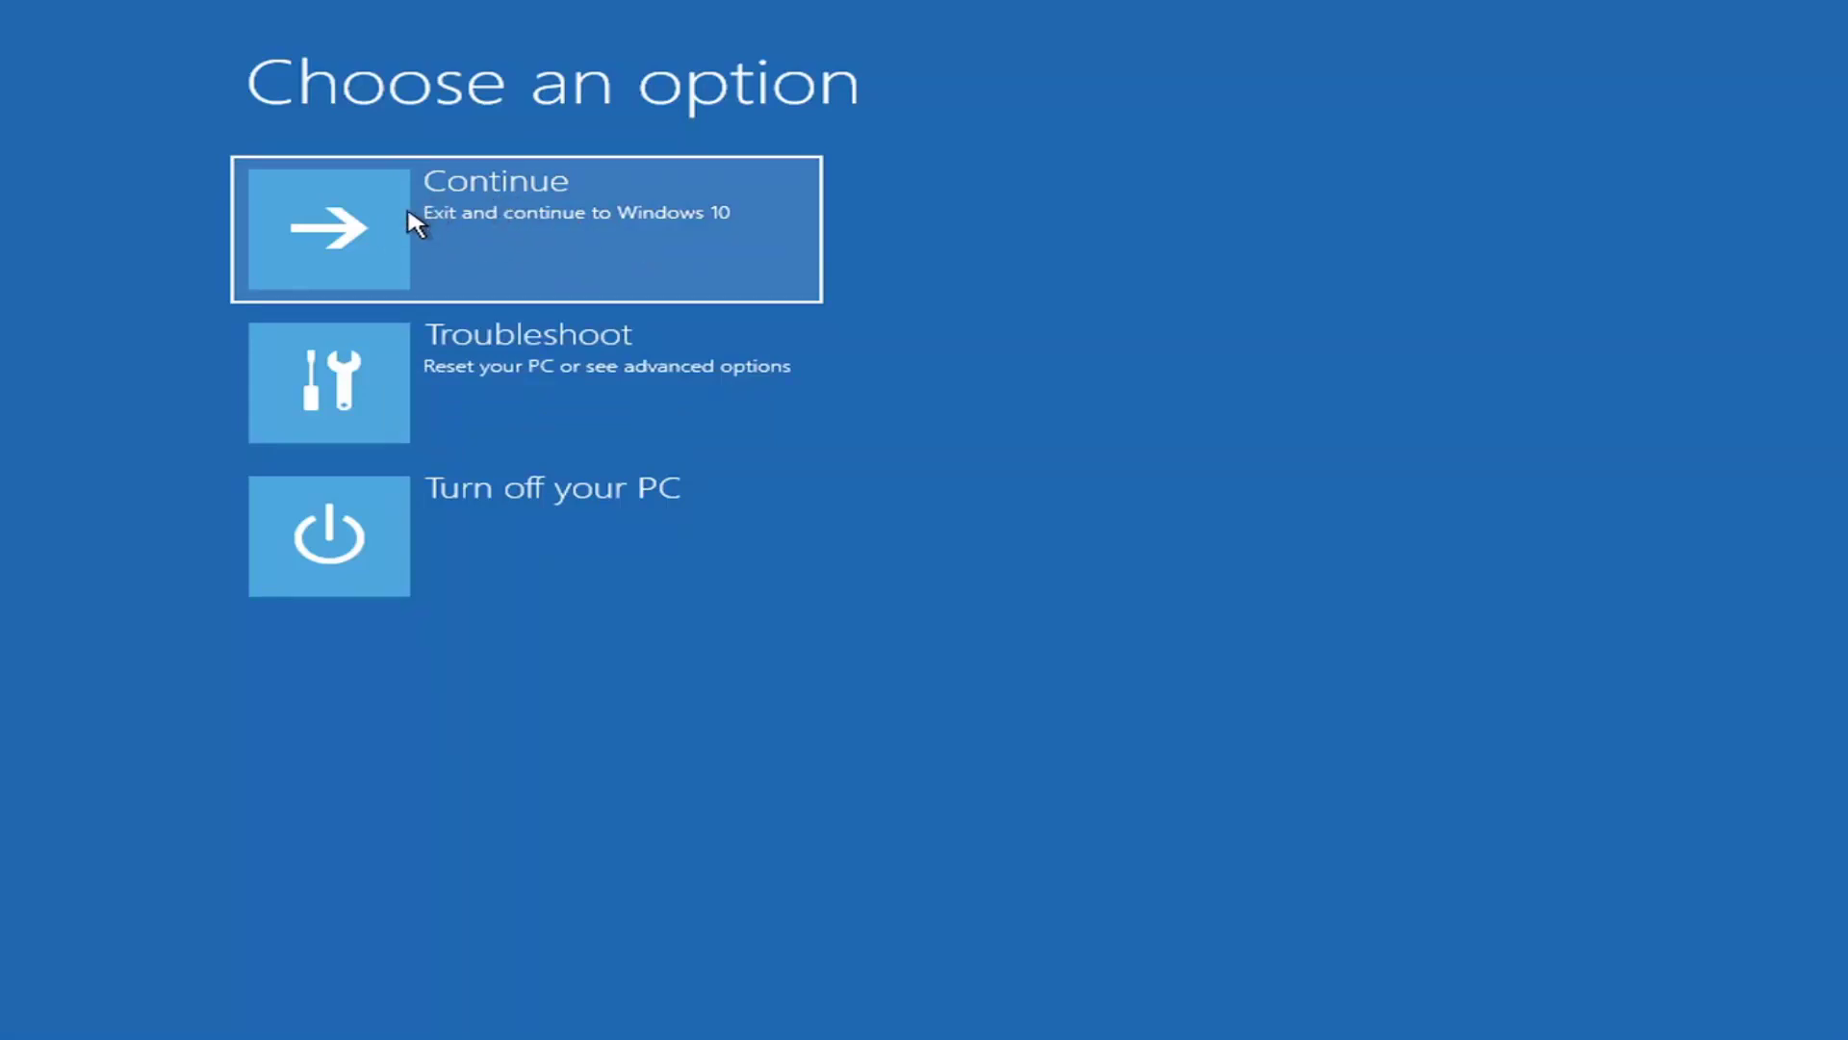
Reset the PC with Keep my files and Local reinstall, and dismiss the Microsoft Edge offer on the desktop.
{"action": "left_click", "coordinate": [463, 392]}
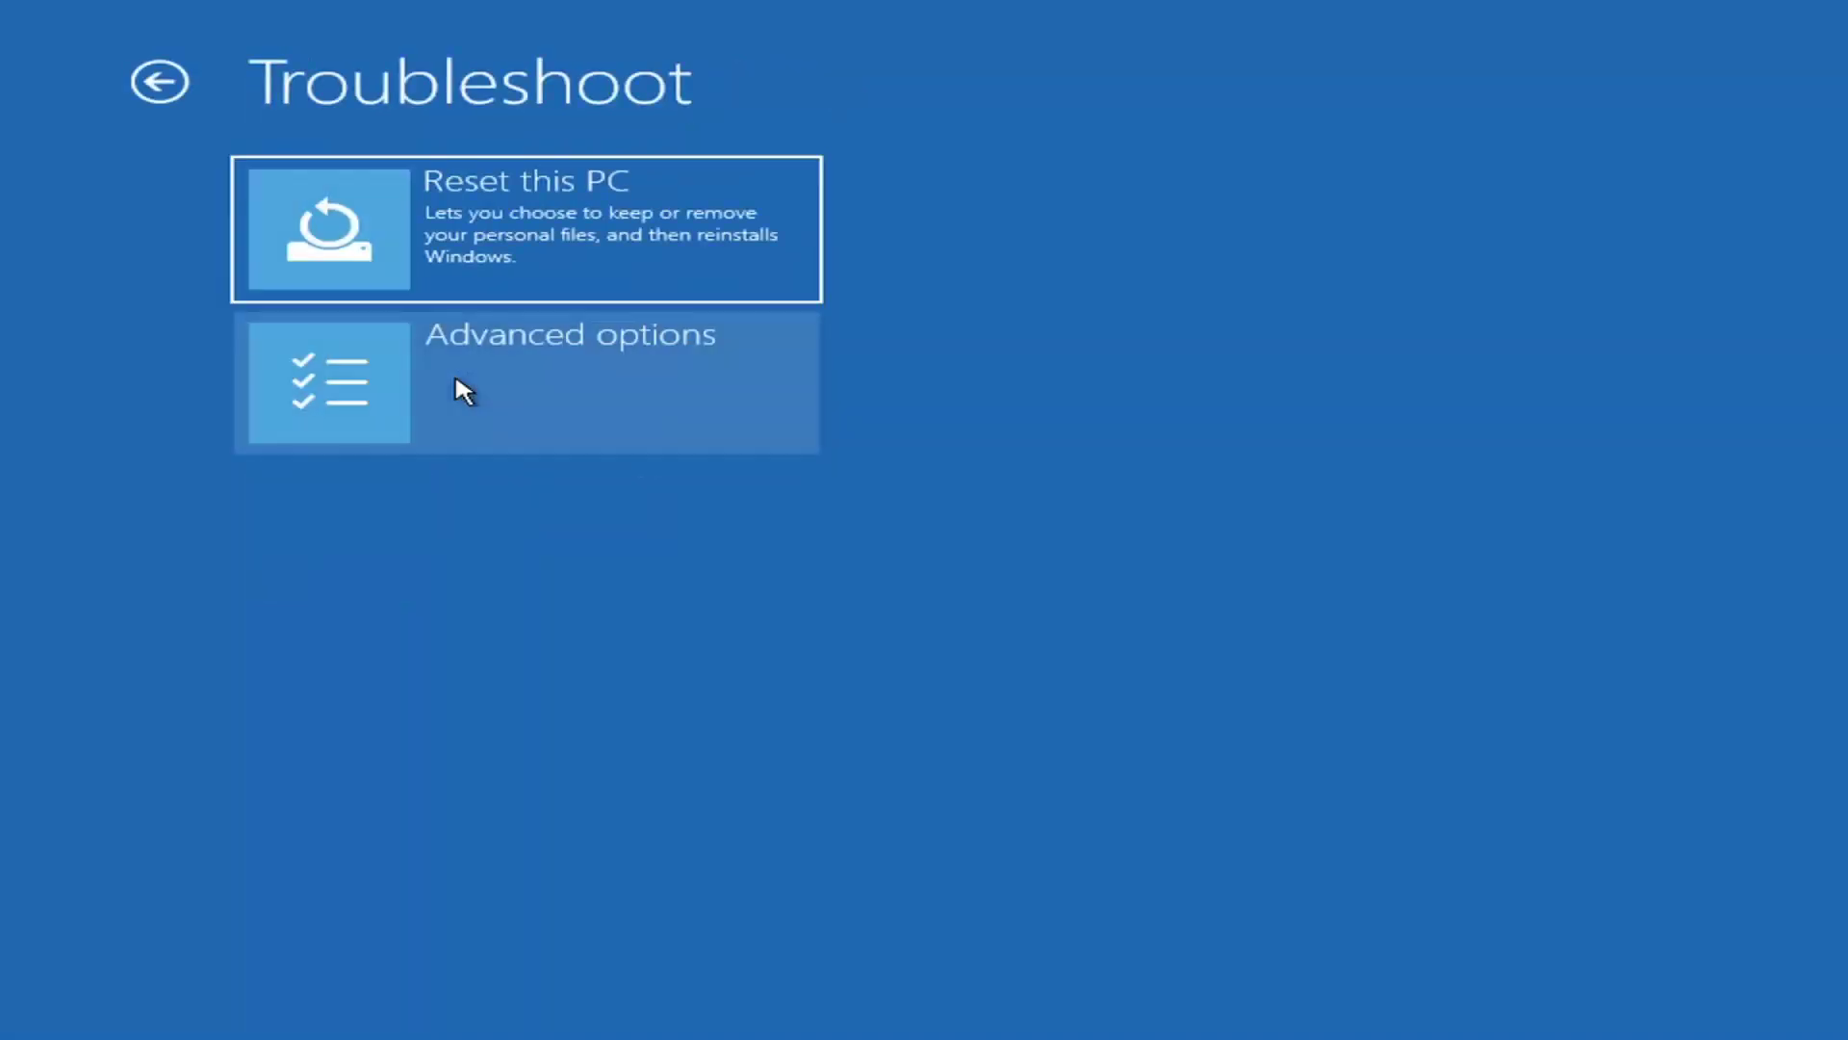
{"action": "left_click", "coordinate": [459, 237]}
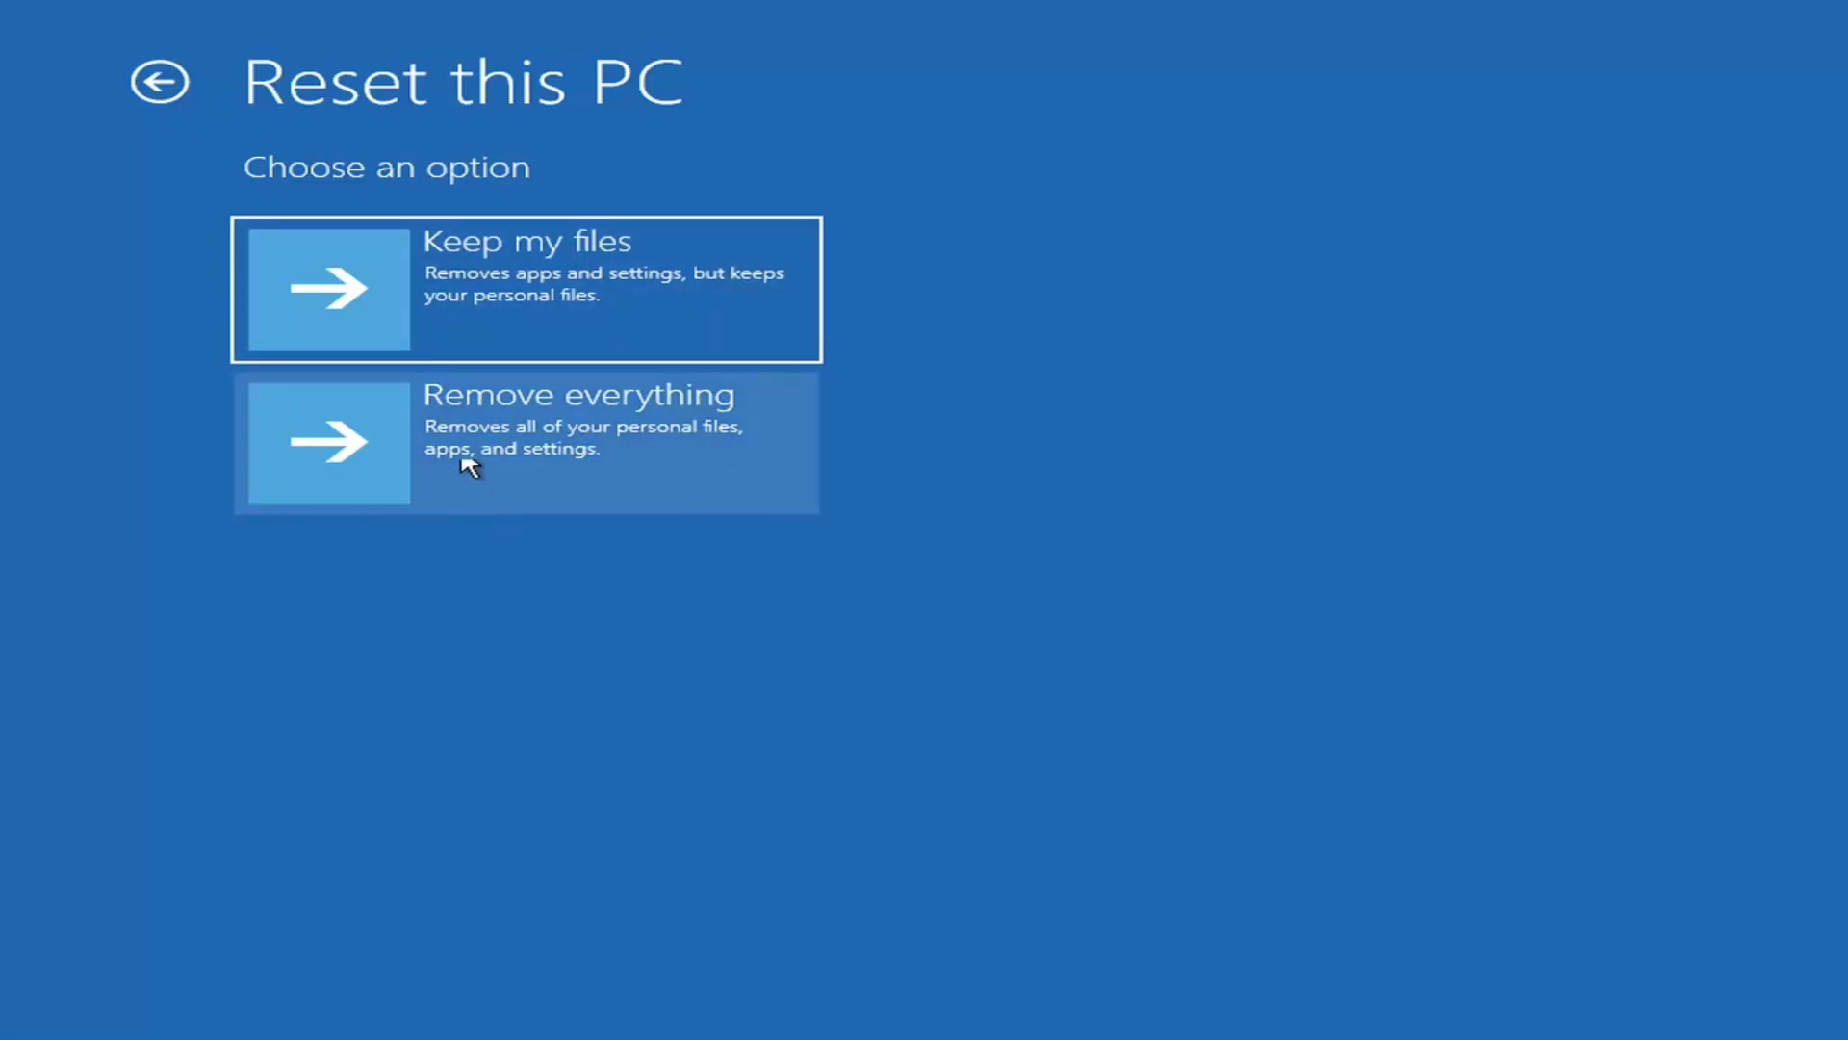
{"action": "left_click", "coordinate": [430, 248]}
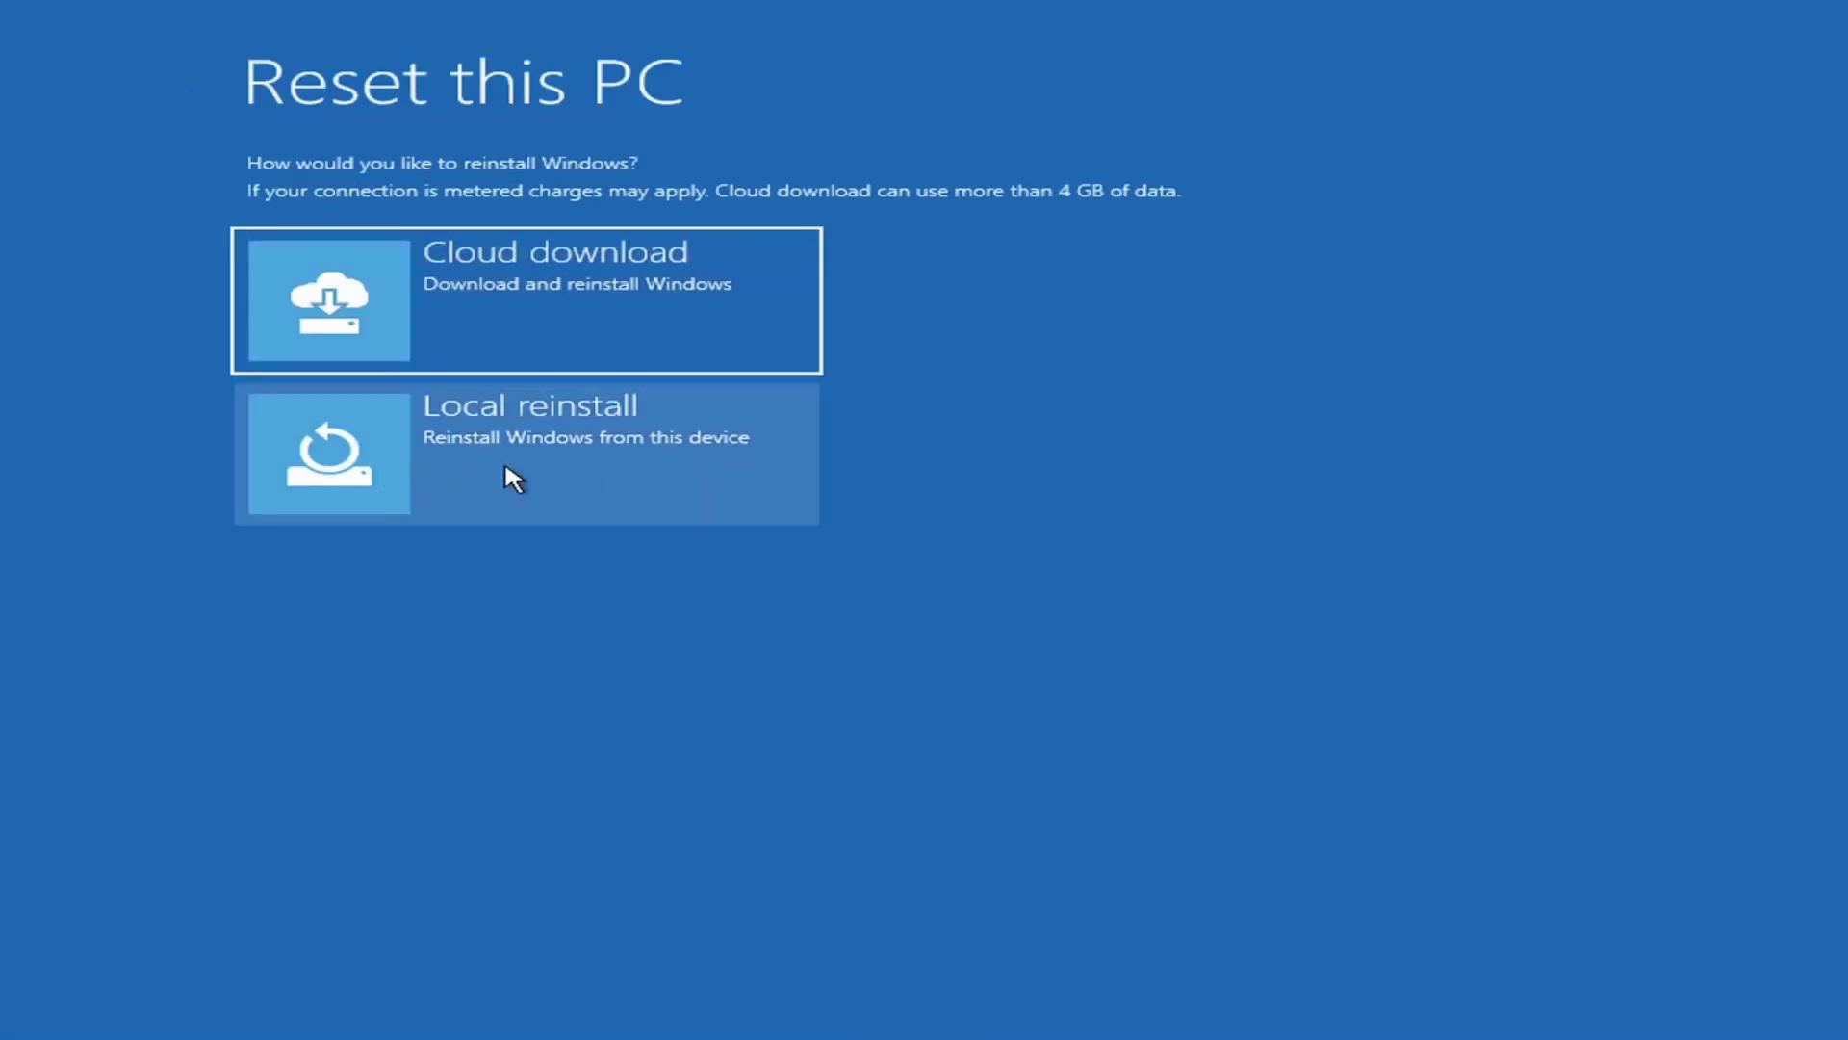
{"action": "left_click", "coordinate": [481, 449]}
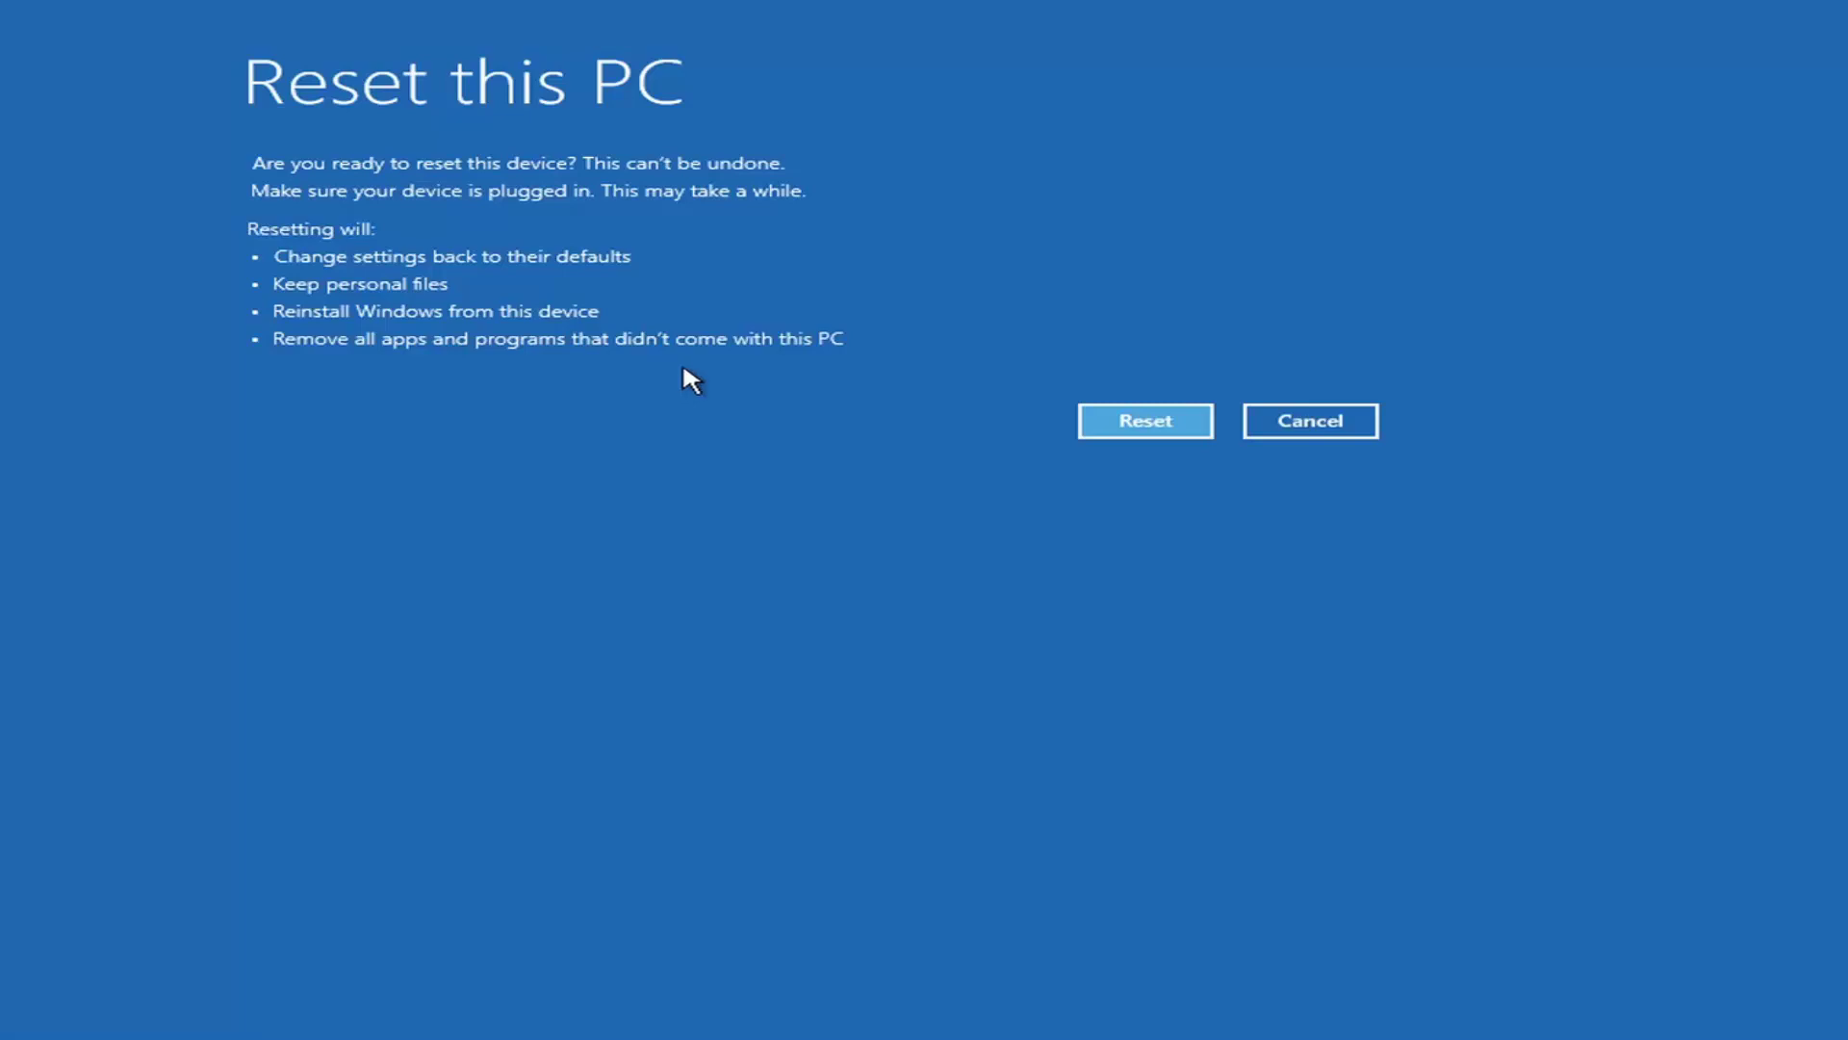
{"action": "left_click", "coordinate": [1147, 421]}
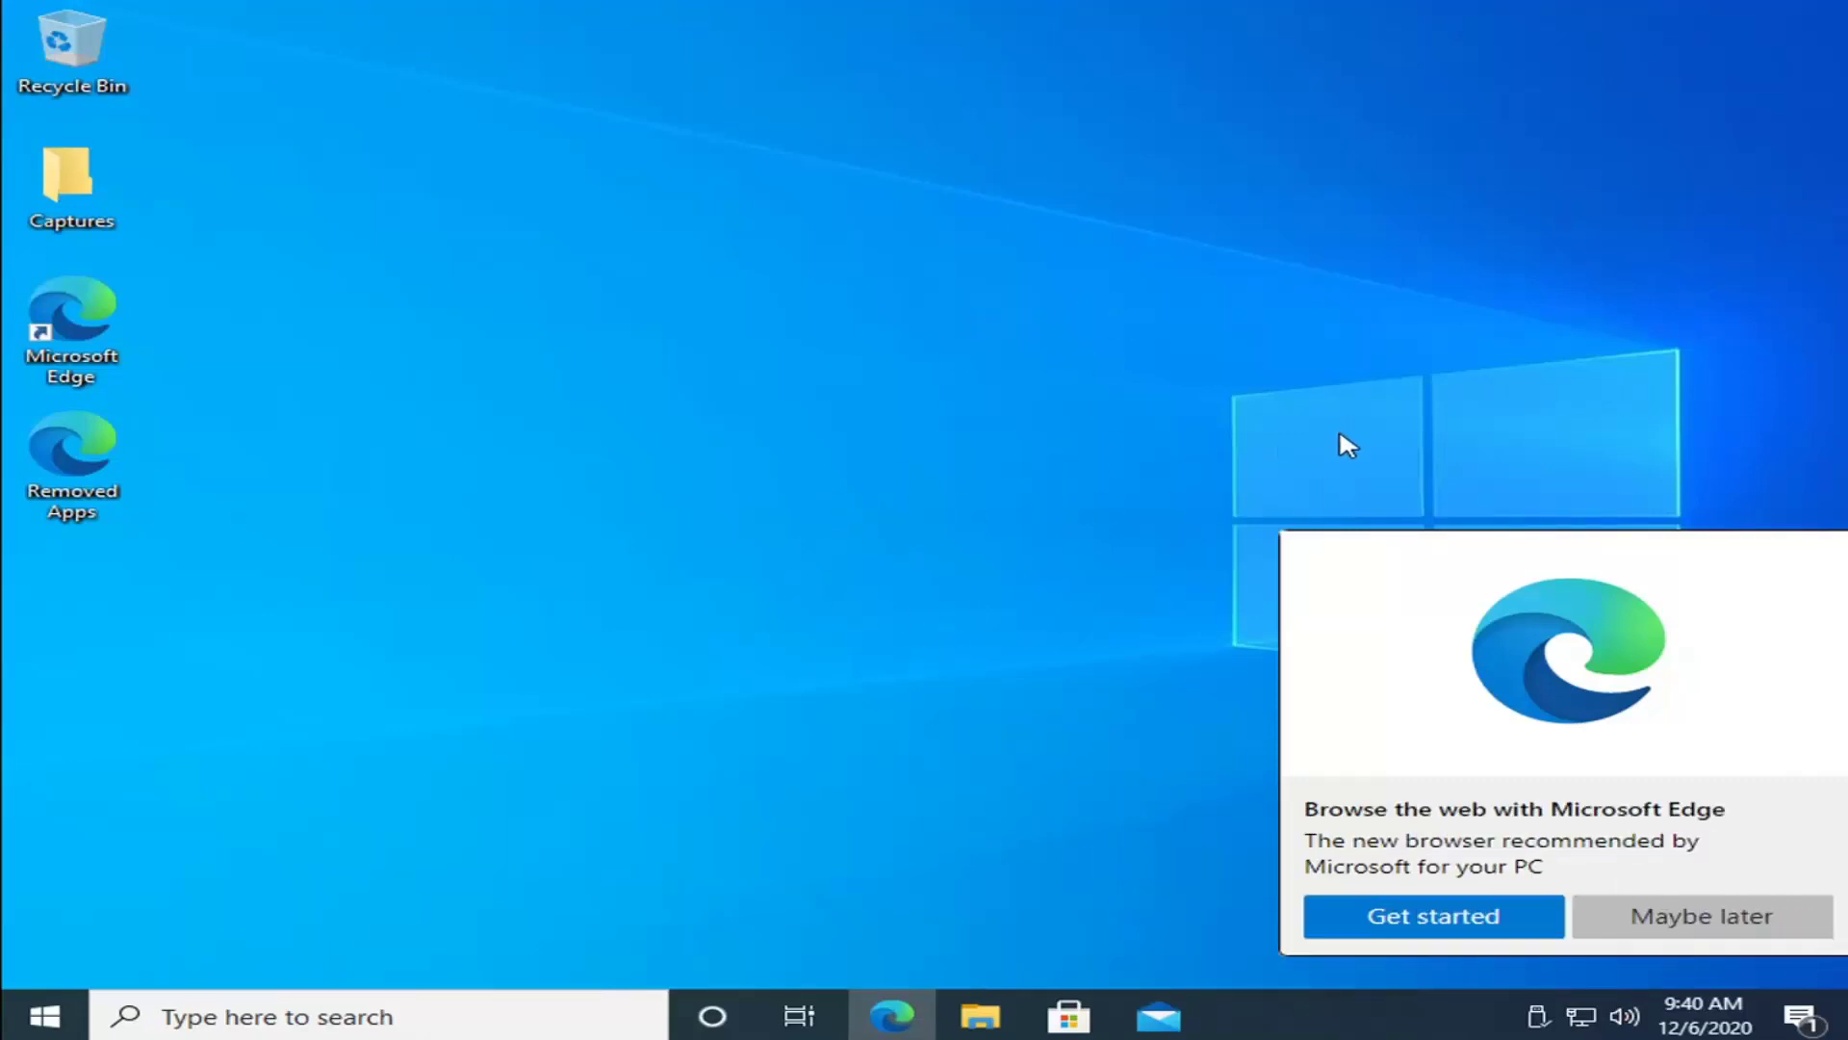
{"action": "left_click", "coordinate": [1668, 922]}
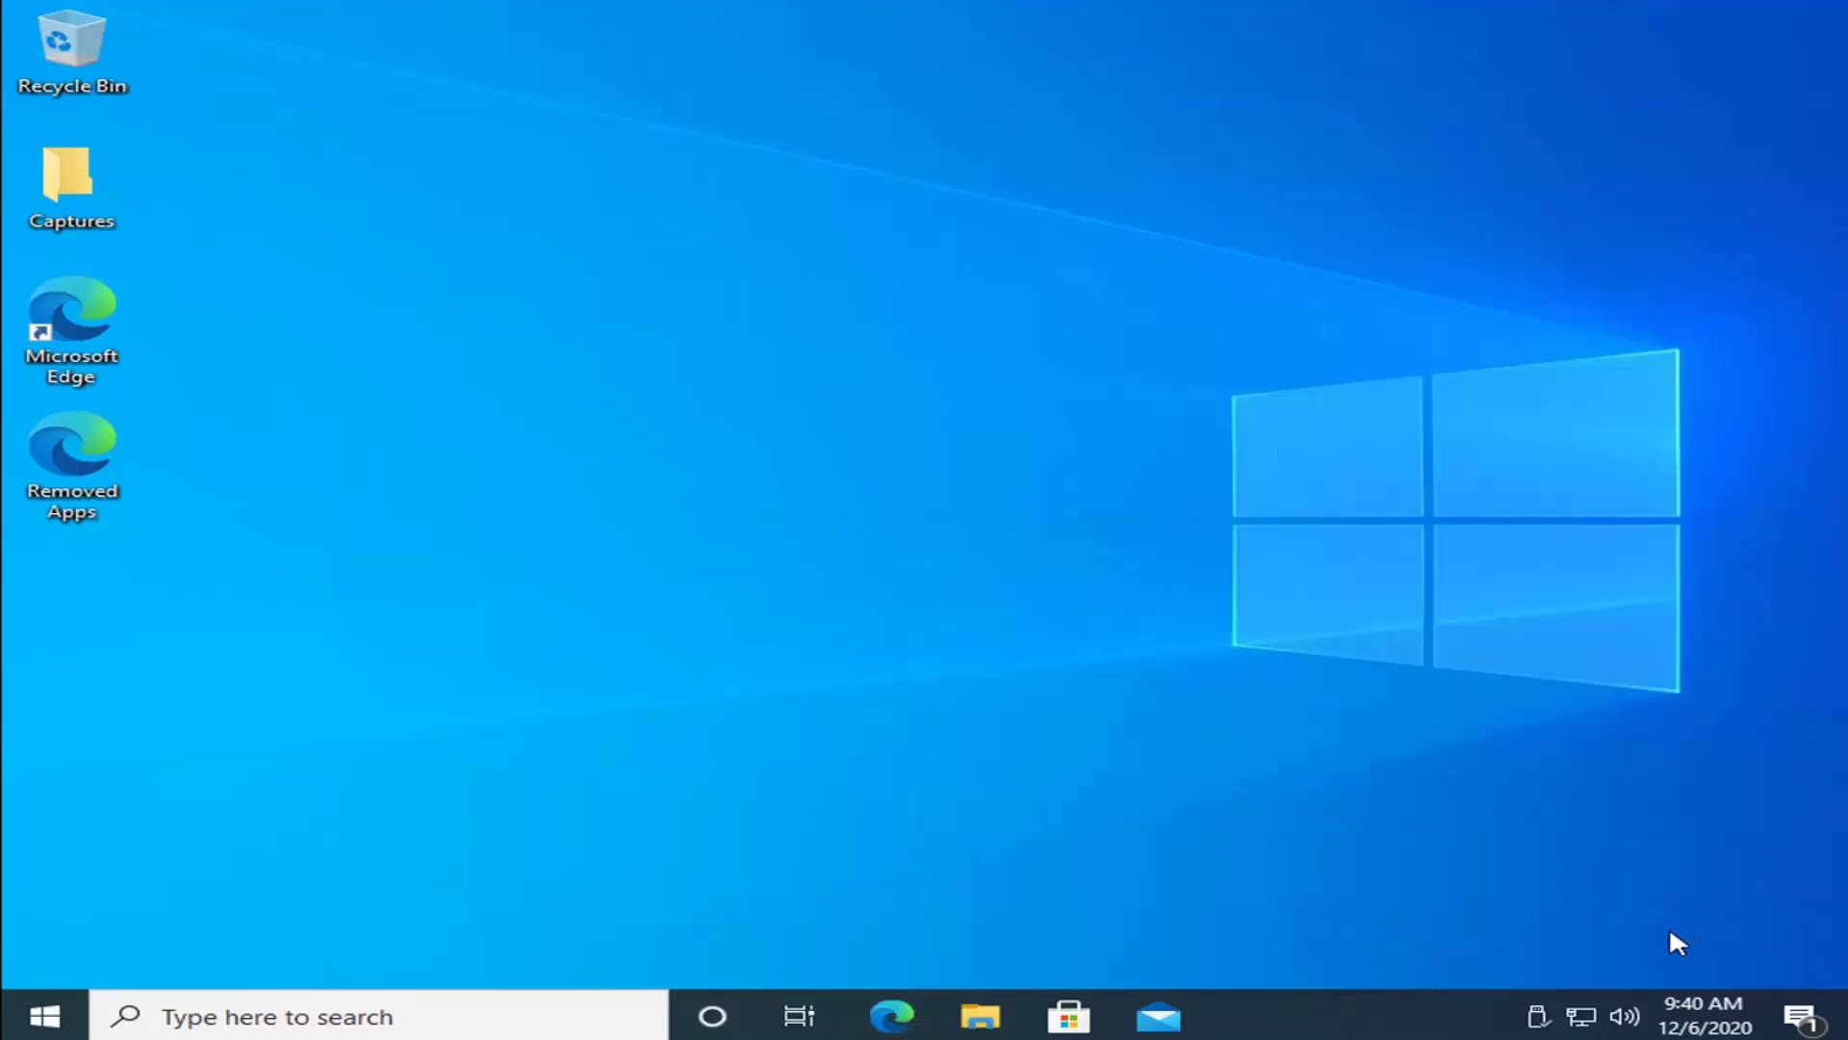